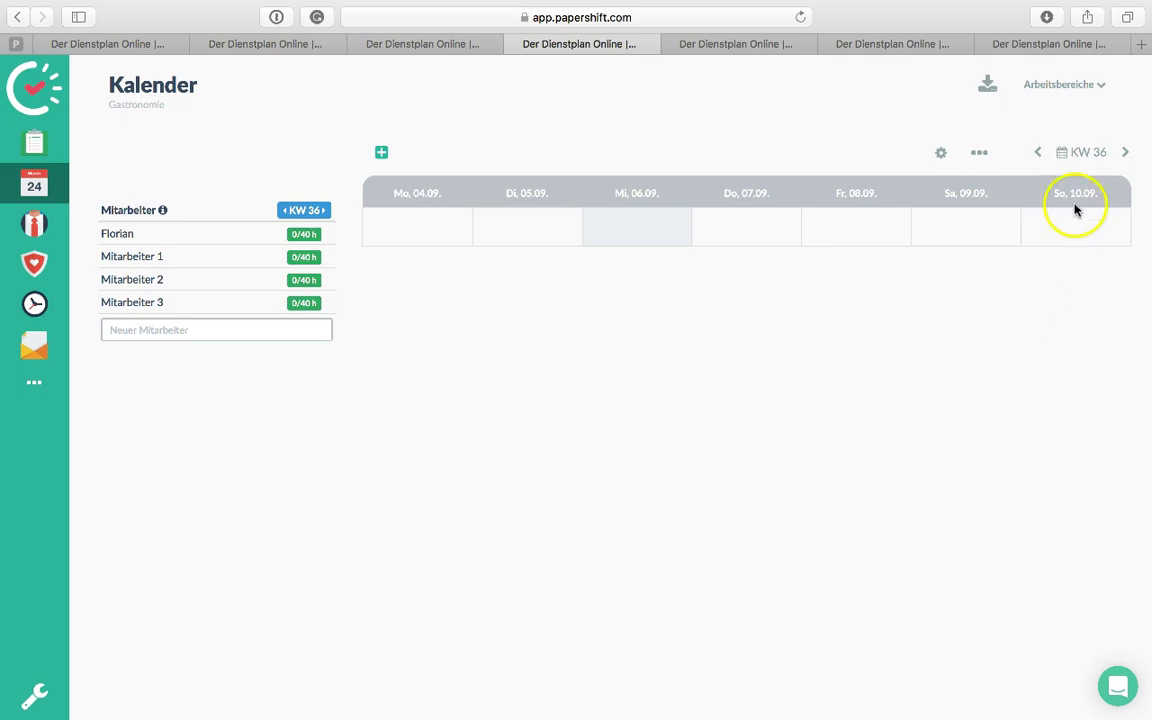
Create the work areas 'Service' and 'Bar' and show Küche, Service and Bar in the week view
{"action": "left_click", "coordinate": [1091, 93]}
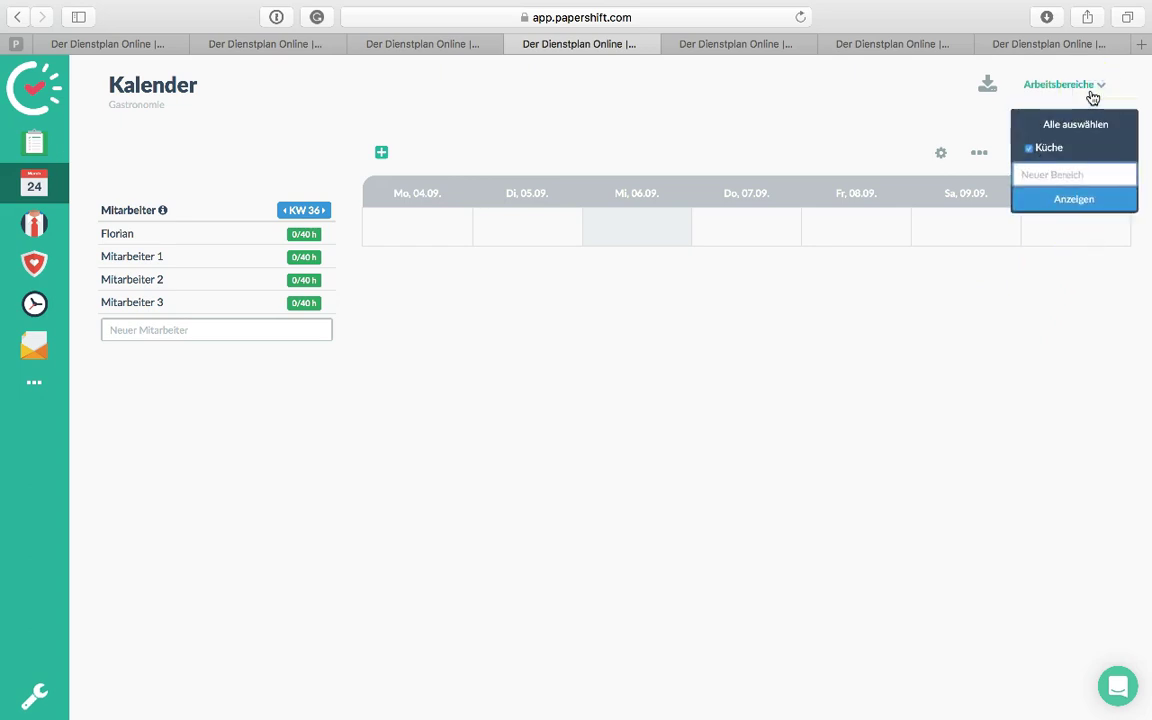
{"action": "left_click", "coordinate": [1068, 172]}
{"action": "type", "text": "Serfice"}
{"action": "key", "text": "BackSpace"}
{"action": "key", "text": "Return"}
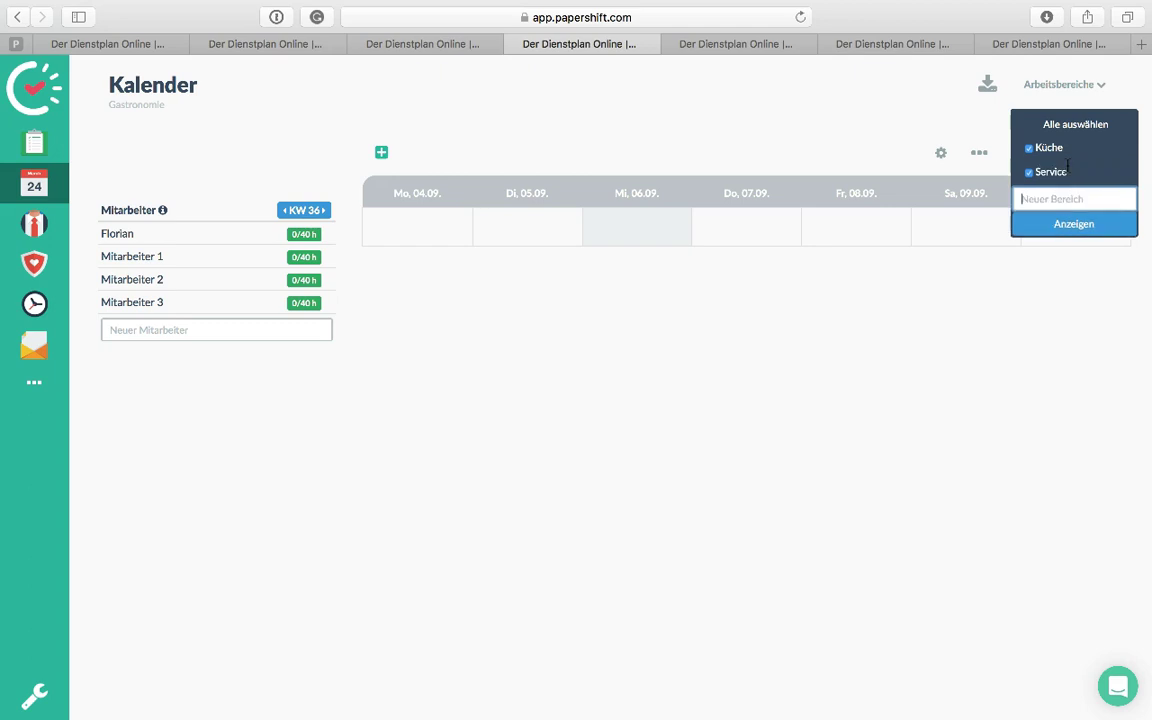
{"action": "type", "text": "Bar"}
{"action": "key", "text": "Return"}
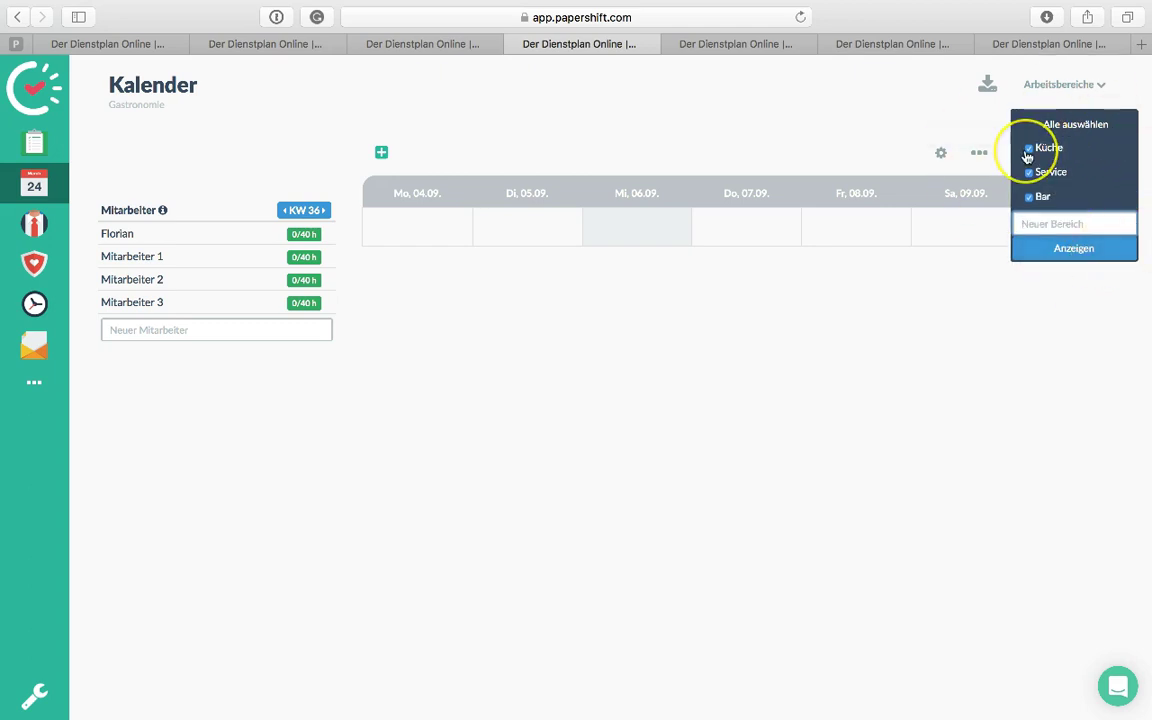
{"action": "left_click", "coordinate": [1020, 246]}
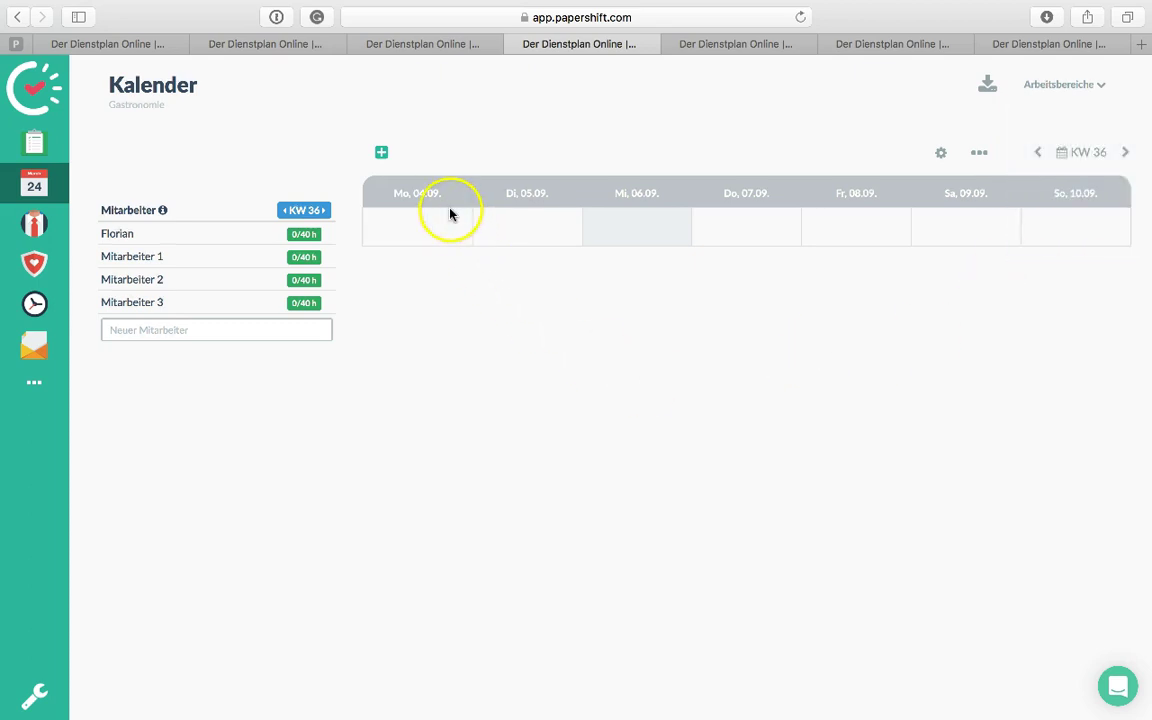
Add a recurring weekday Service shift from 12:00 to 22:00
{"action": "left_click", "coordinate": [382, 154]}
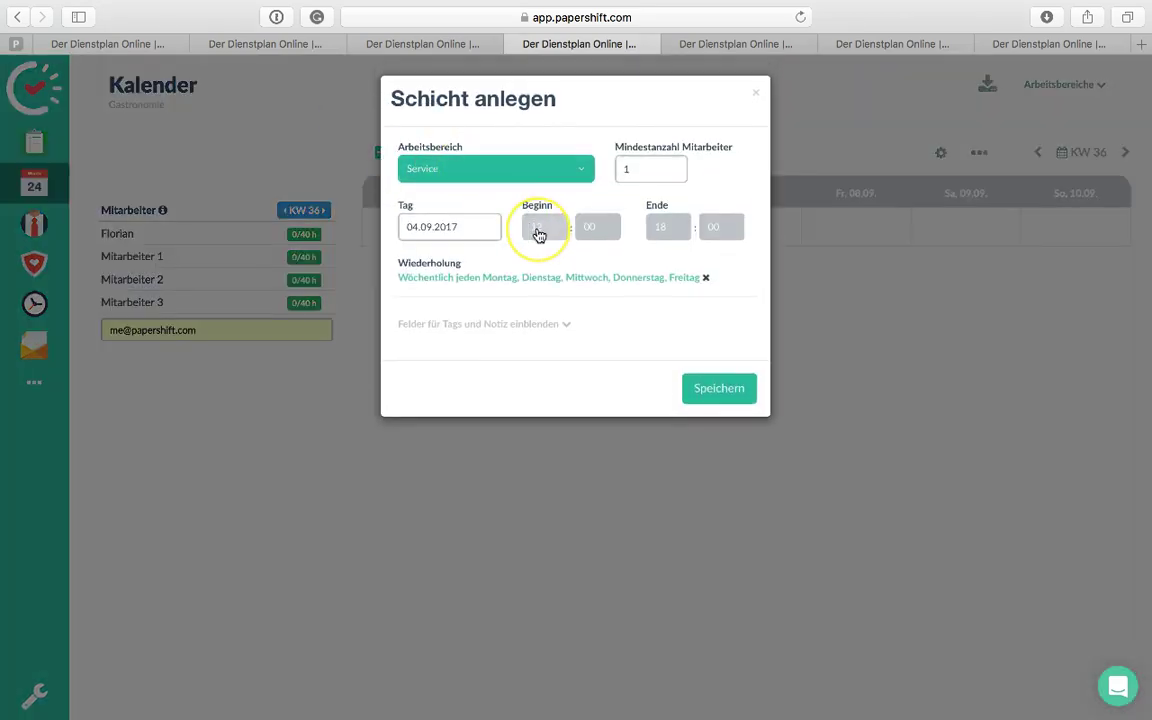
{"action": "left_click", "coordinate": [660, 232]}
{"action": "left_click", "coordinate": [659, 294]}
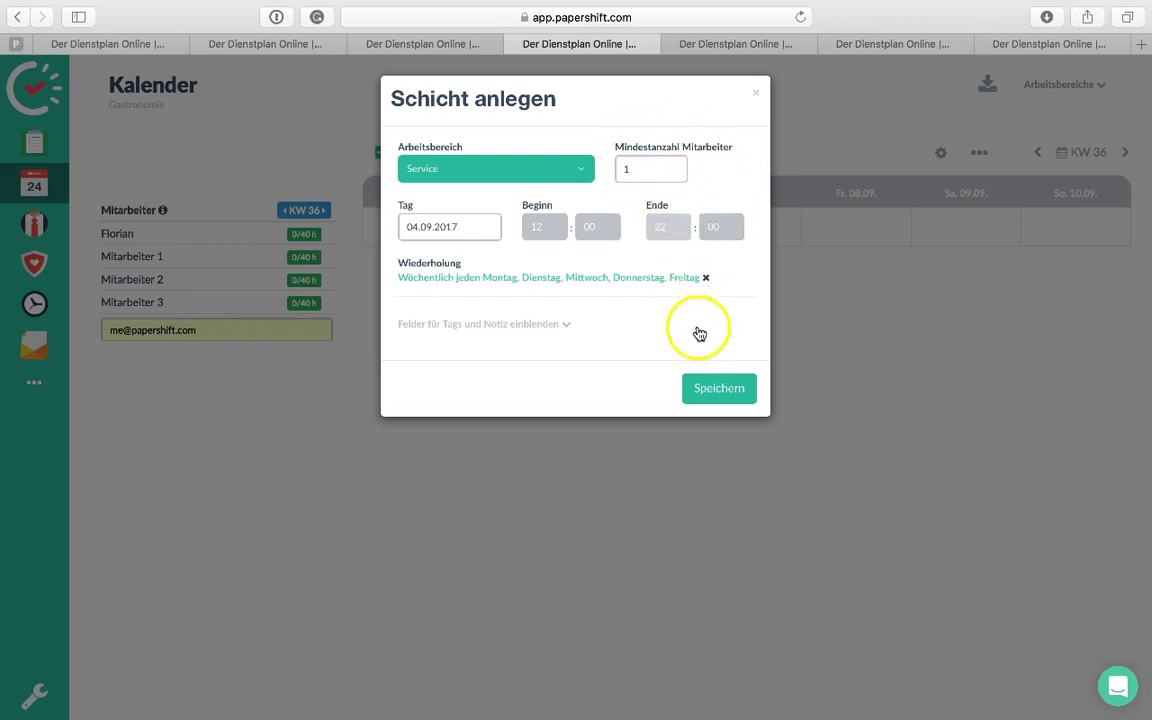
{"action": "left_click", "coordinate": [722, 393]}
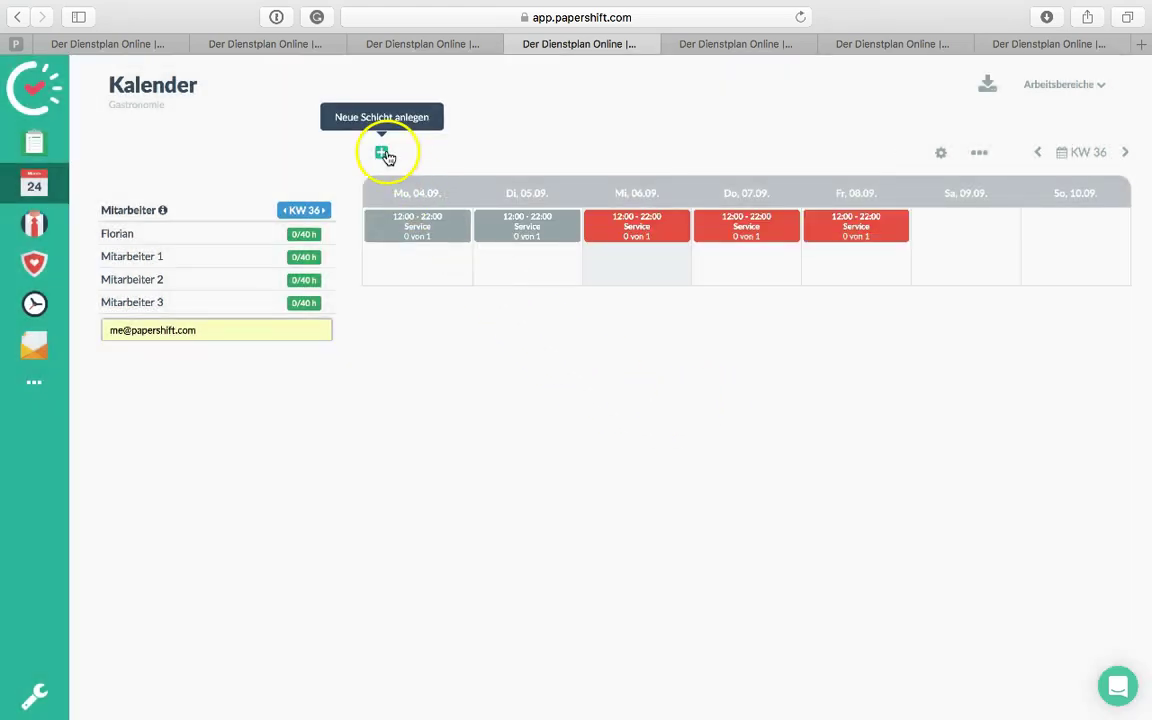
Add a second recurring Service shift from 17:00 to 23:00
{"action": "left_click", "coordinate": [384, 154]}
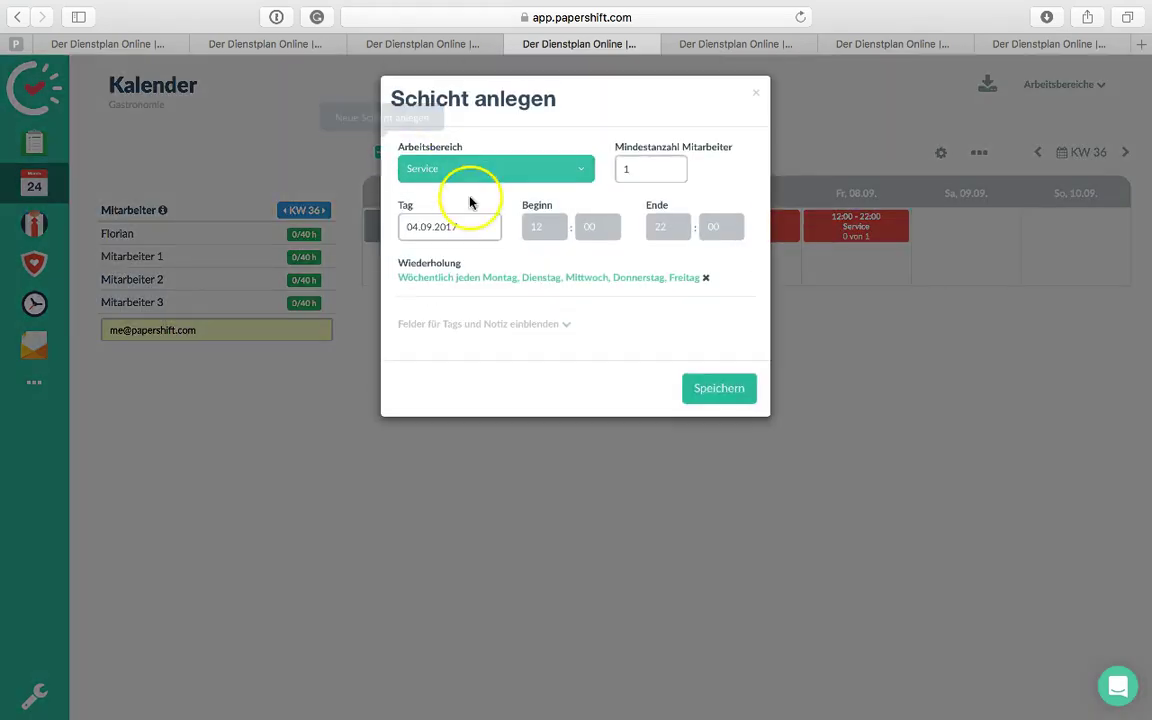
{"action": "left_click", "coordinate": [552, 228]}
{"action": "left_click", "coordinate": [541, 316]}
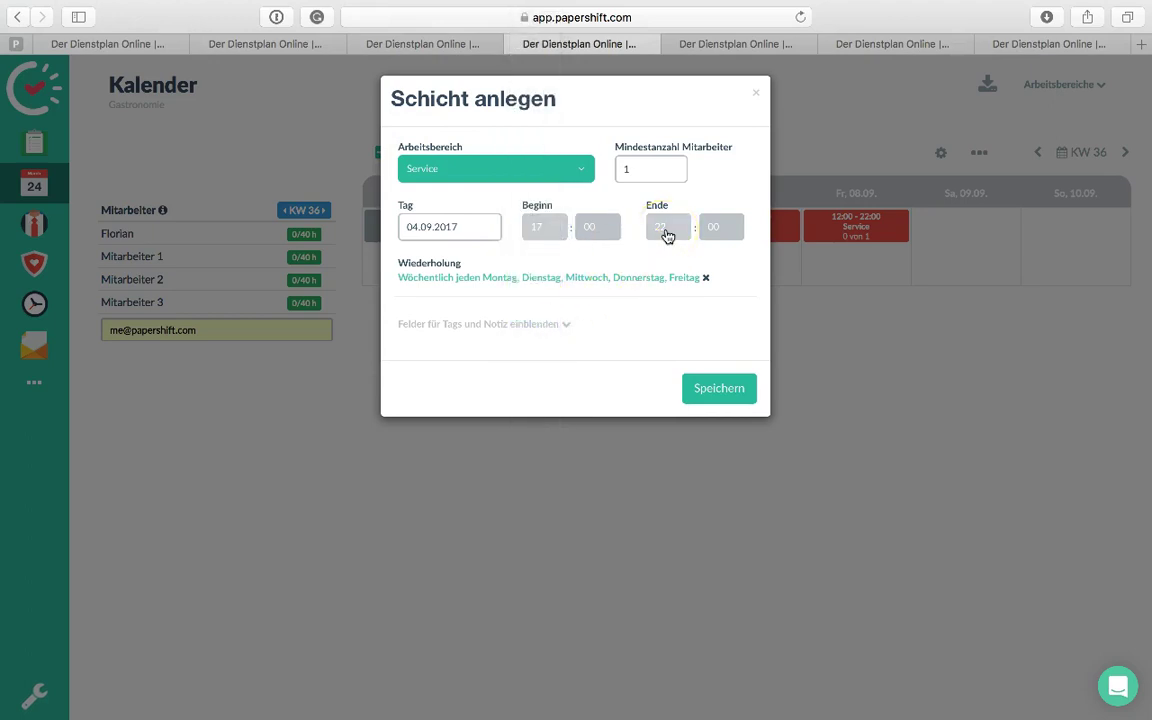
{"action": "left_click", "coordinate": [668, 232]}
{"action": "left_click", "coordinate": [661, 248]}
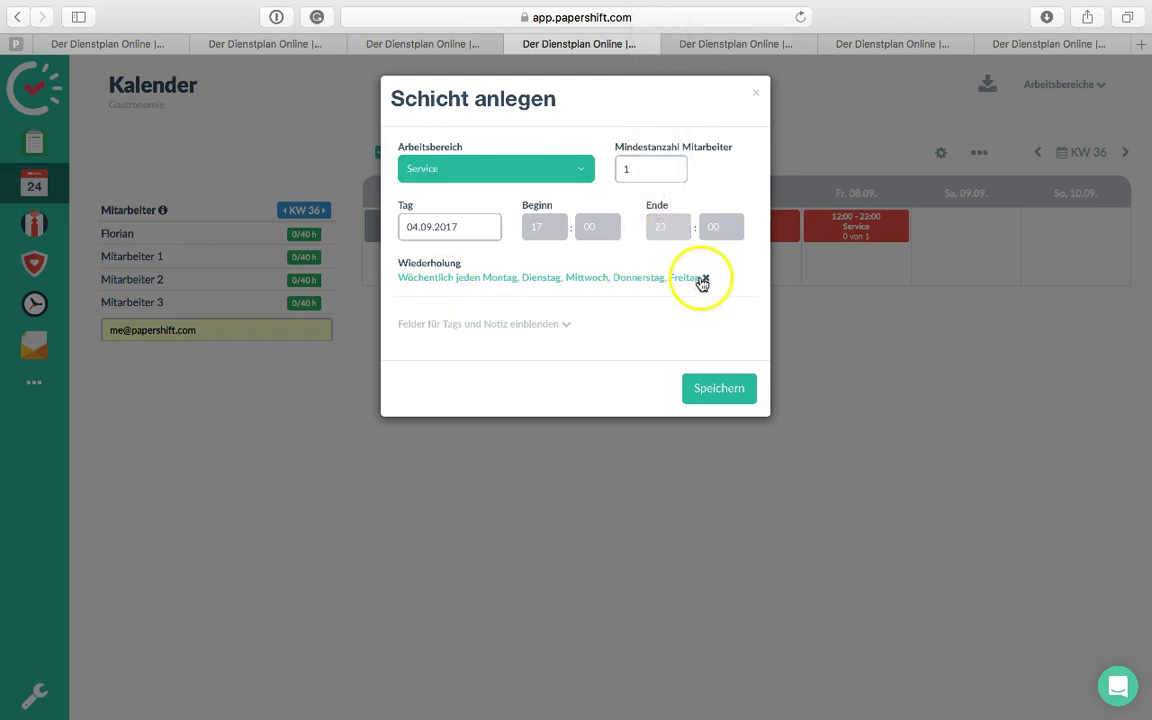
{"action": "left_click", "coordinate": [727, 388]}
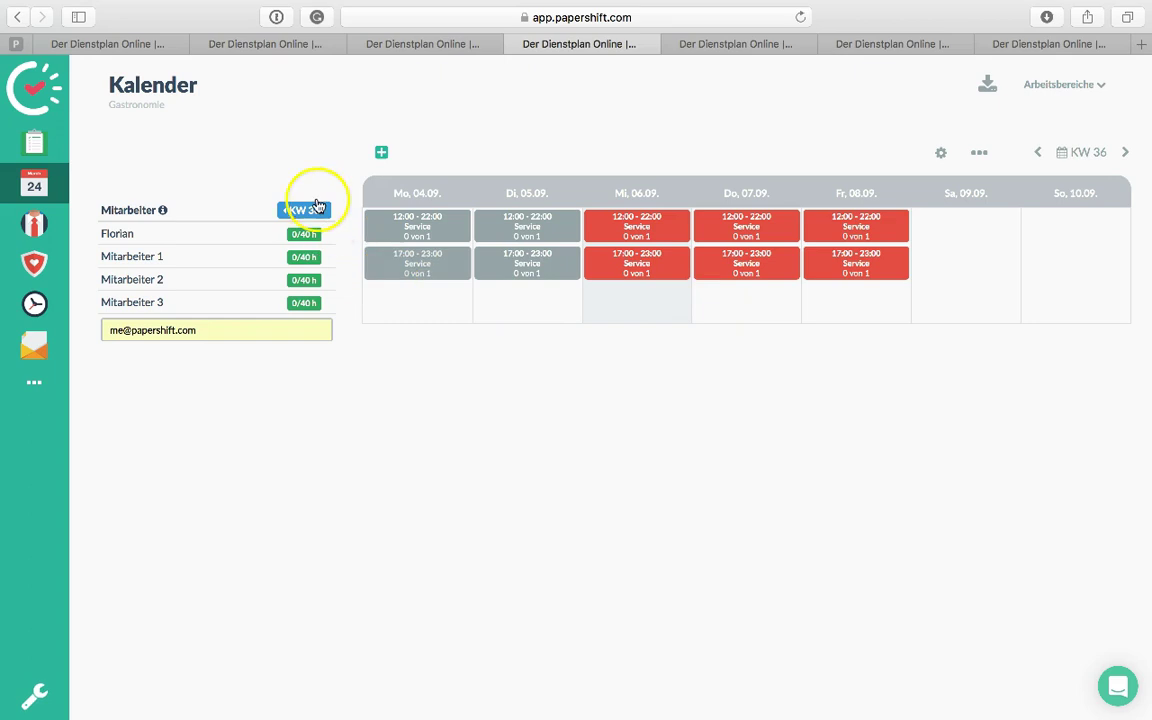
Add a recurring weekday Bar shift from 10:00 to 17:00
{"action": "left_click", "coordinate": [381, 155]}
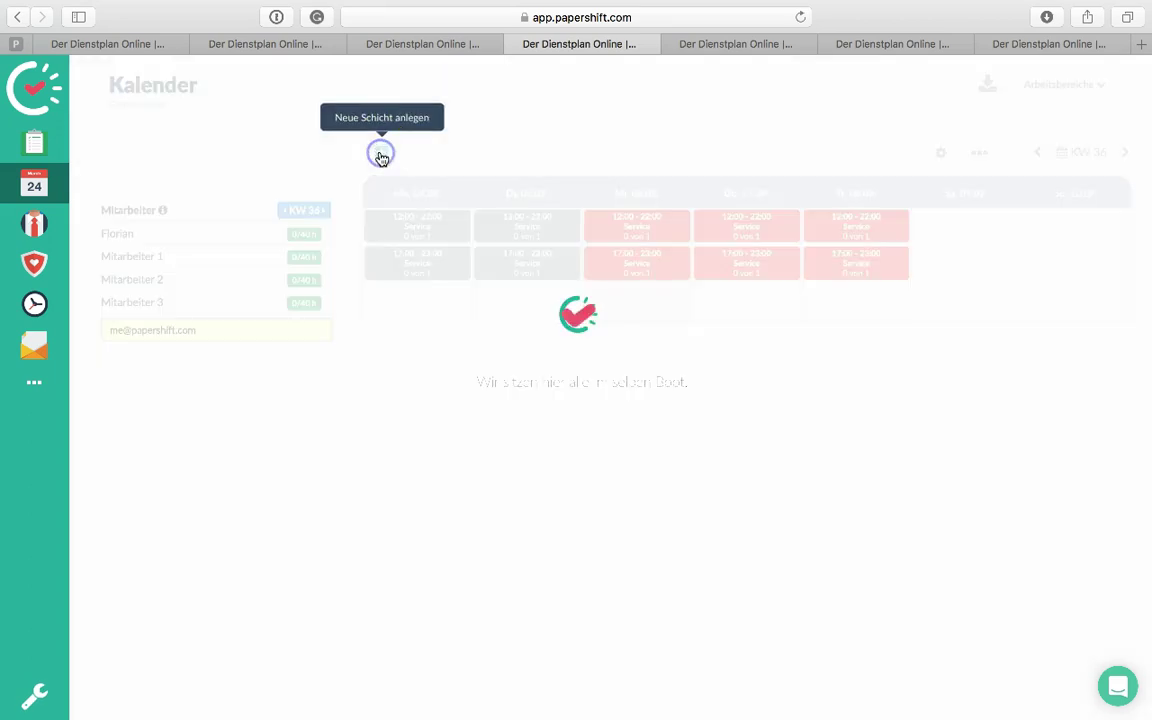
{"action": "left_click", "coordinate": [469, 166]}
{"action": "left_click", "coordinate": [427, 137]}
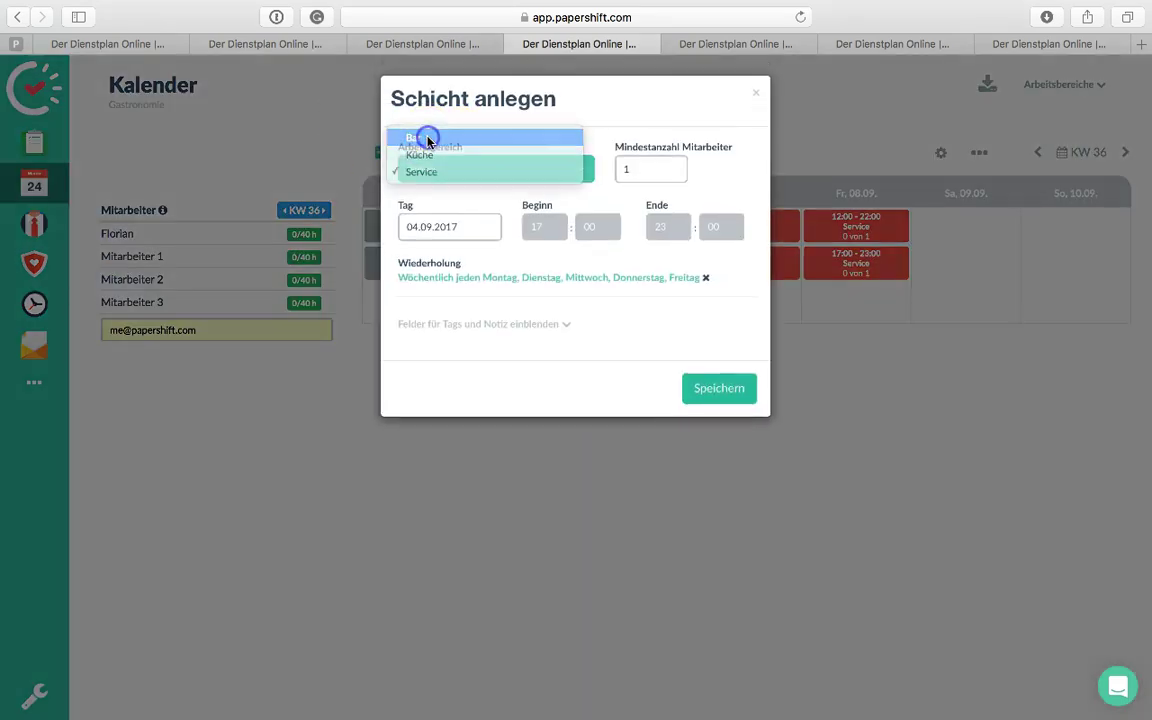
{"action": "left_click", "coordinate": [537, 236]}
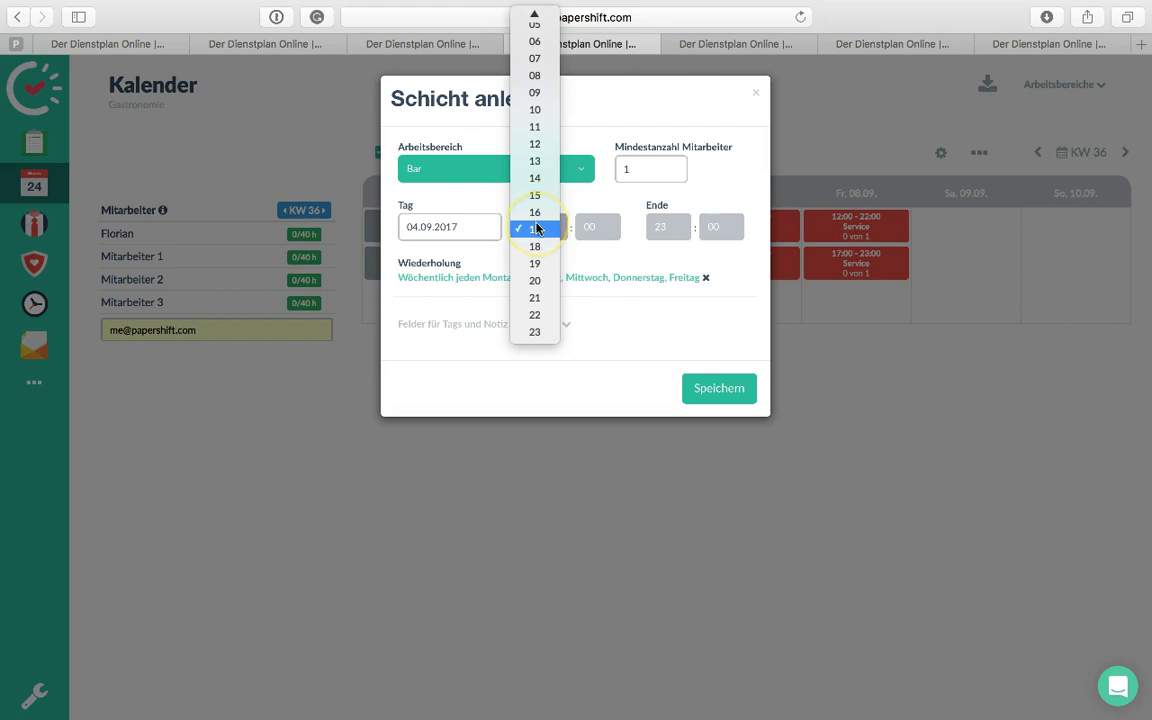
{"action": "left_click", "coordinate": [535, 109]}
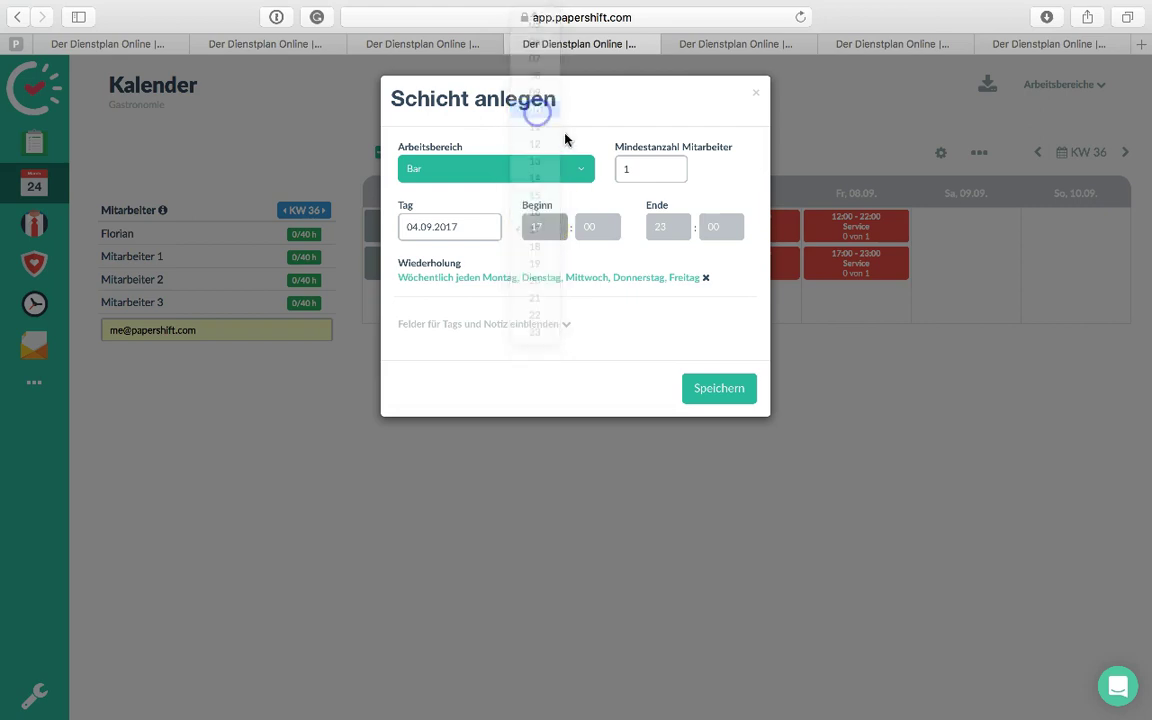
{"action": "left_click", "coordinate": [675, 238]}
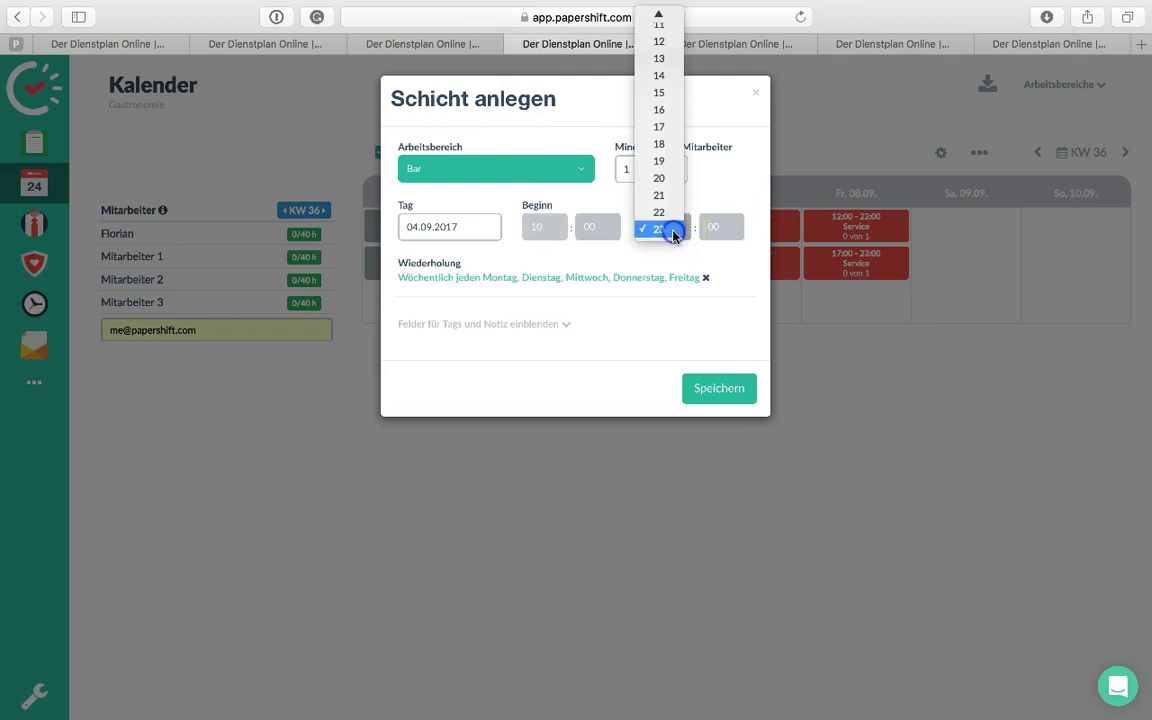
{"action": "left_click", "coordinate": [662, 128]}
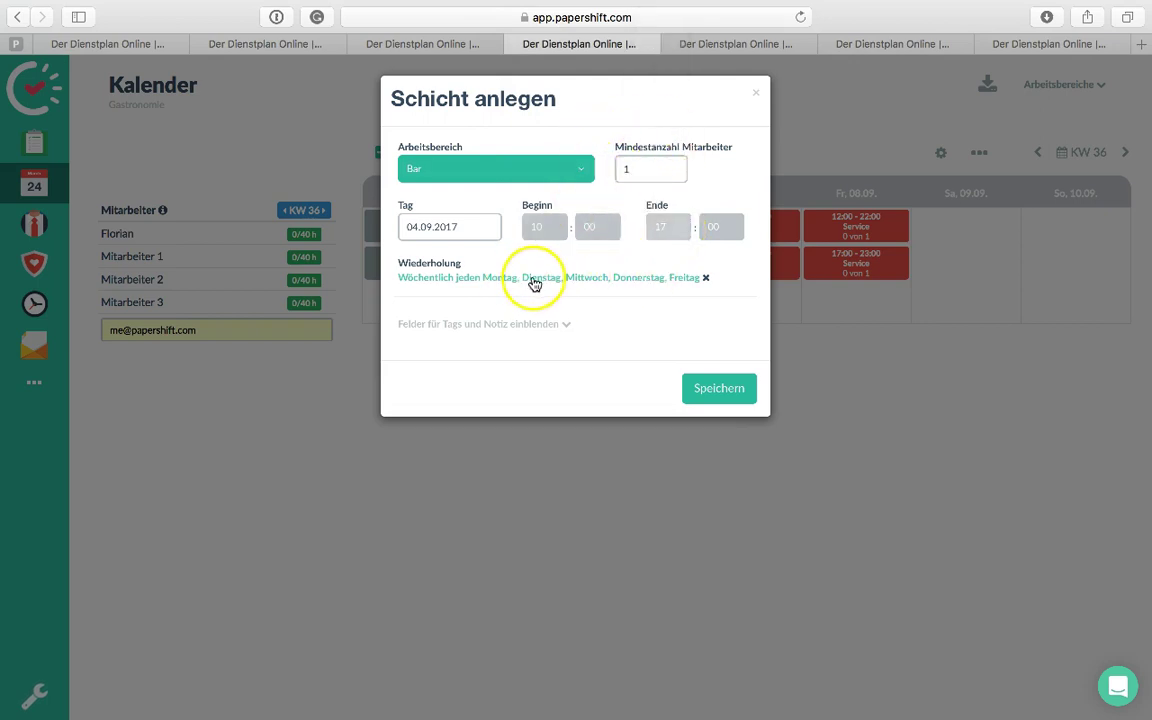
{"action": "left_click", "coordinate": [724, 390]}
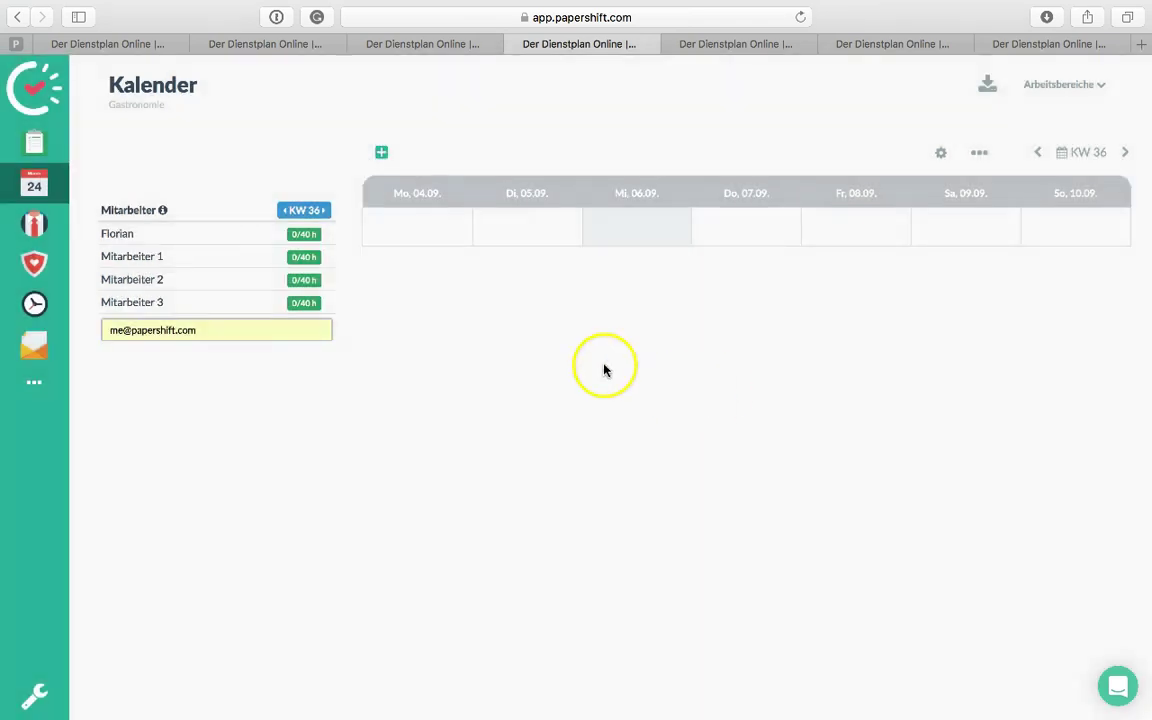
Add a second recurring Bar shift from 17:00 to 23:00
{"action": "left_click", "coordinate": [382, 153]}
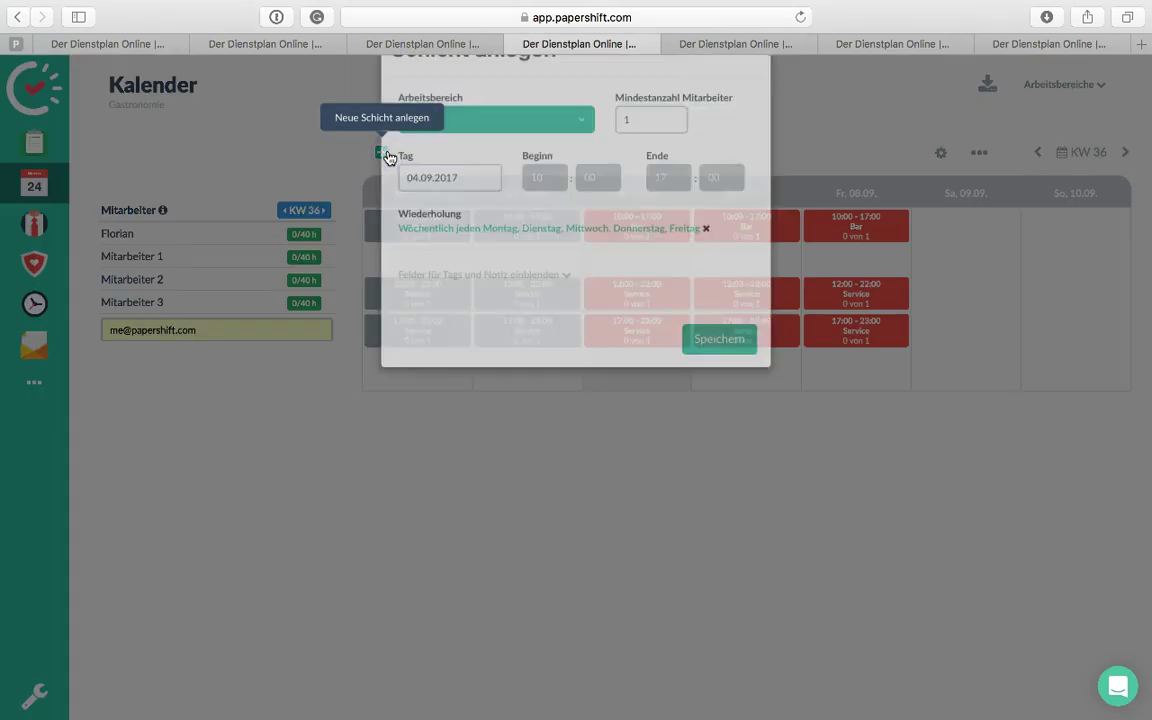
{"action": "left_click", "coordinate": [493, 184]}
{"action": "left_click", "coordinate": [463, 137]}
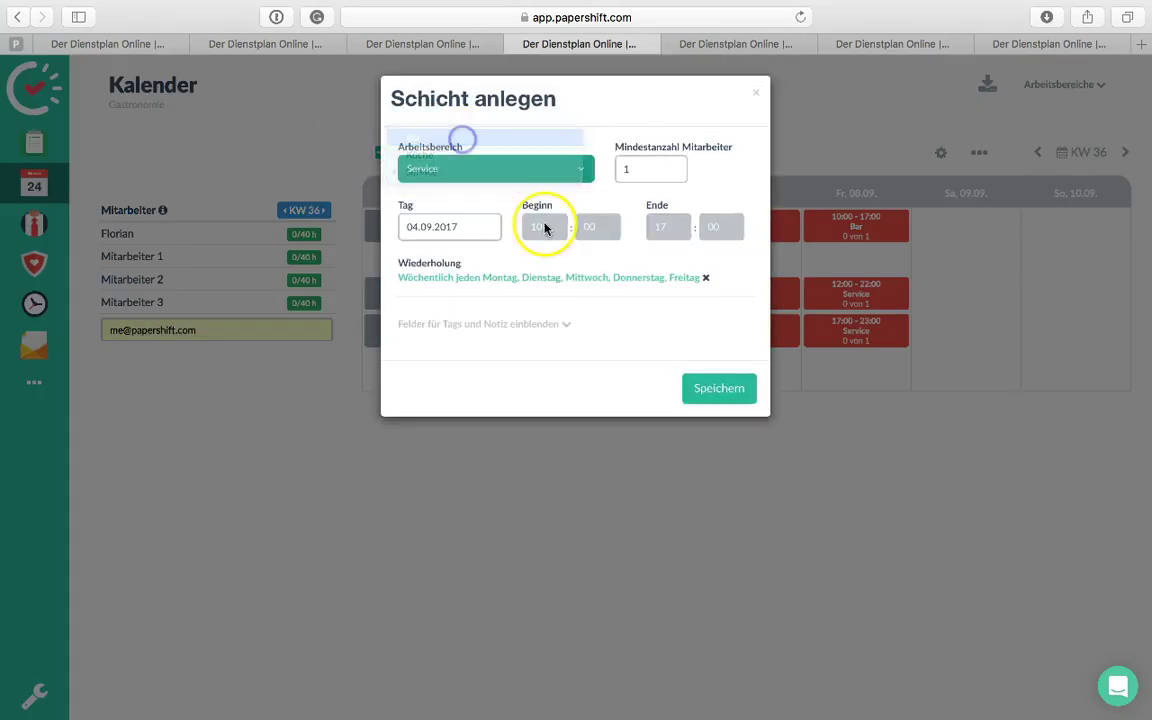
{"action": "left_click", "coordinate": [544, 227]}
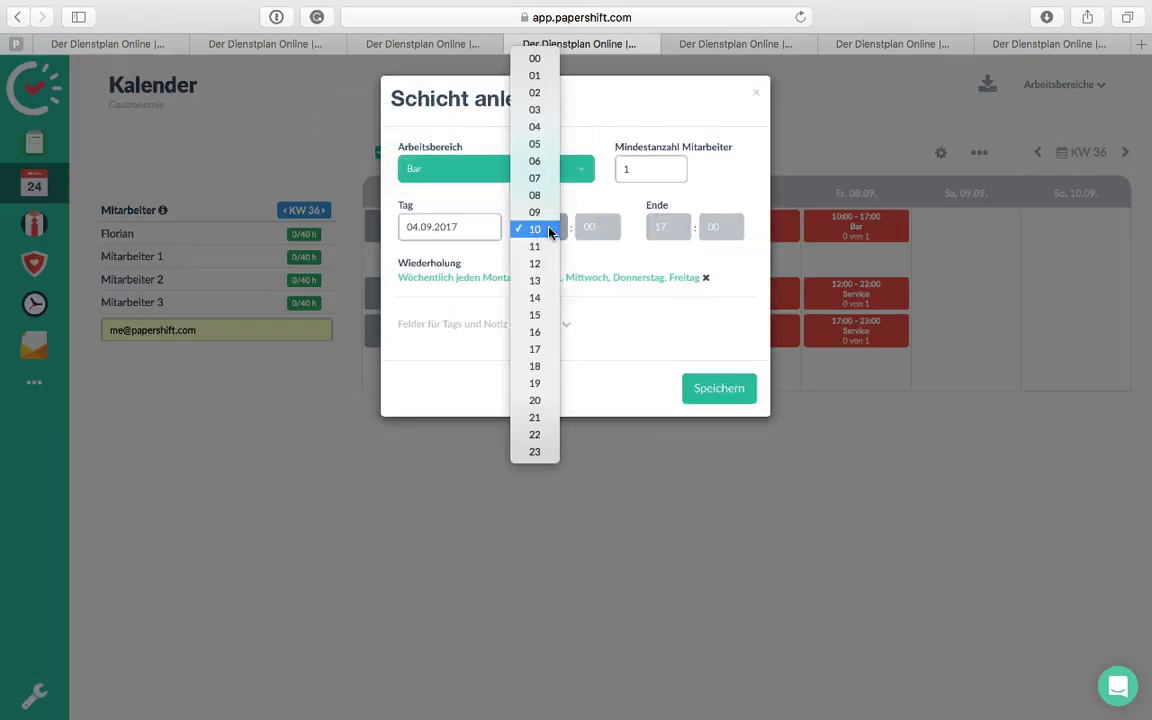
{"action": "left_click", "coordinate": [537, 348]}
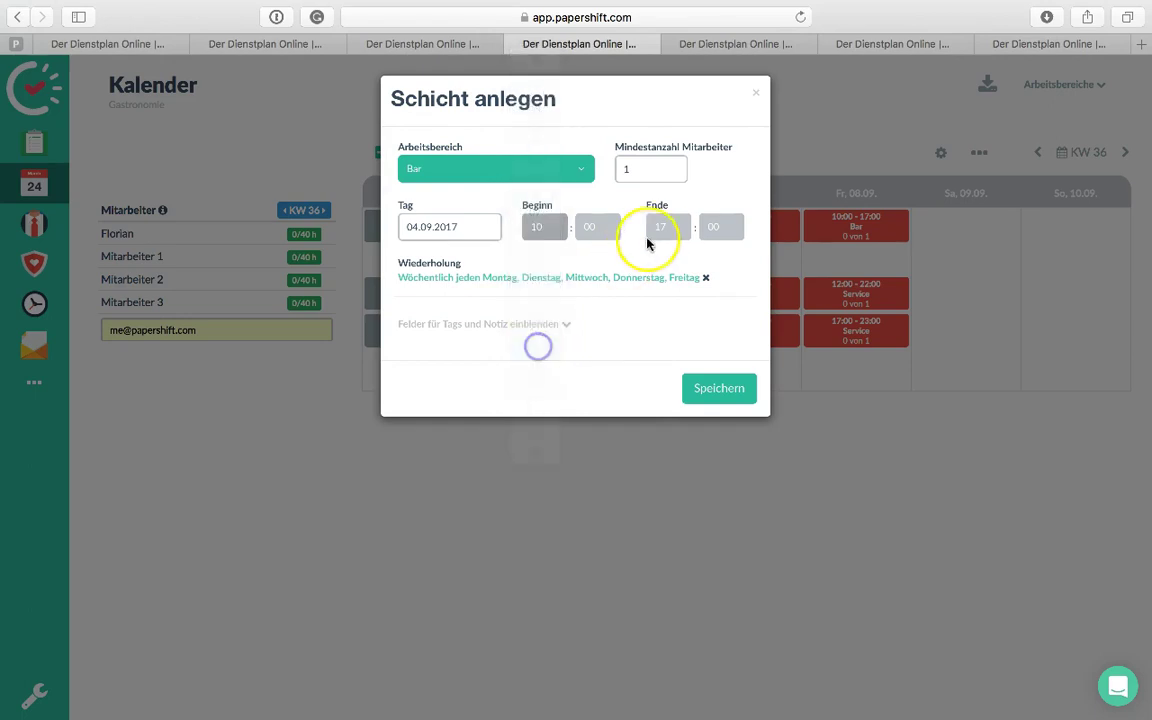
{"action": "left_click", "coordinate": [671, 236]}
{"action": "left_click", "coordinate": [663, 329]}
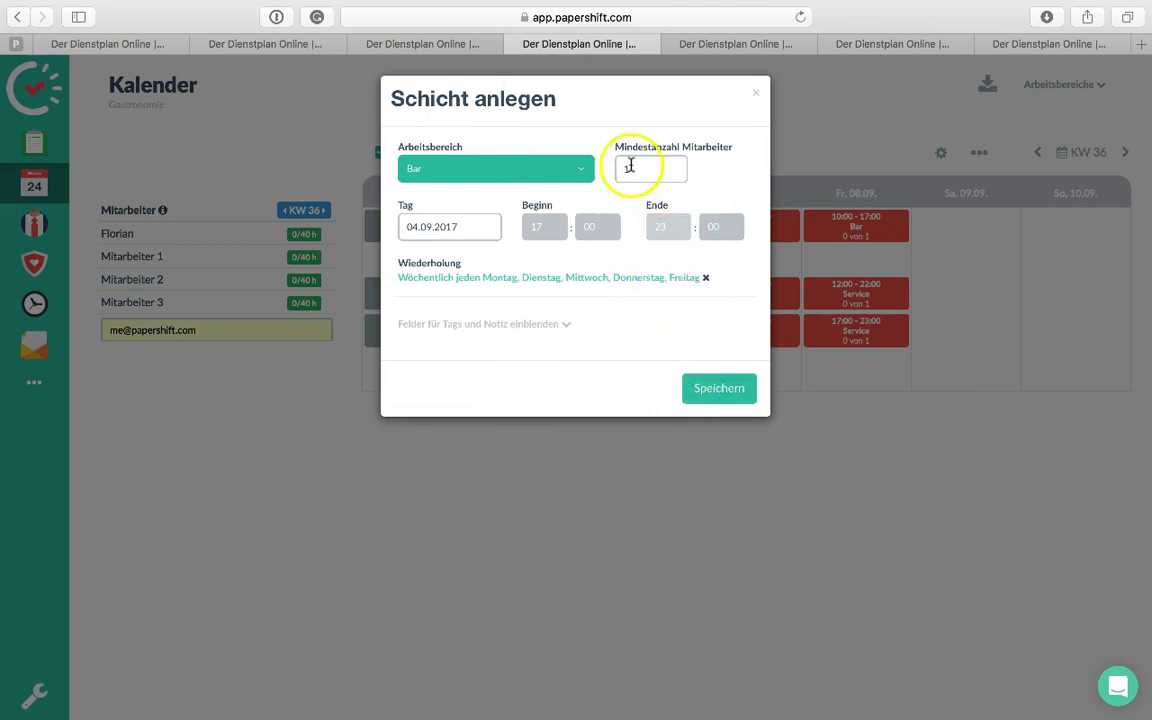
{"action": "left_click", "coordinate": [724, 388]}
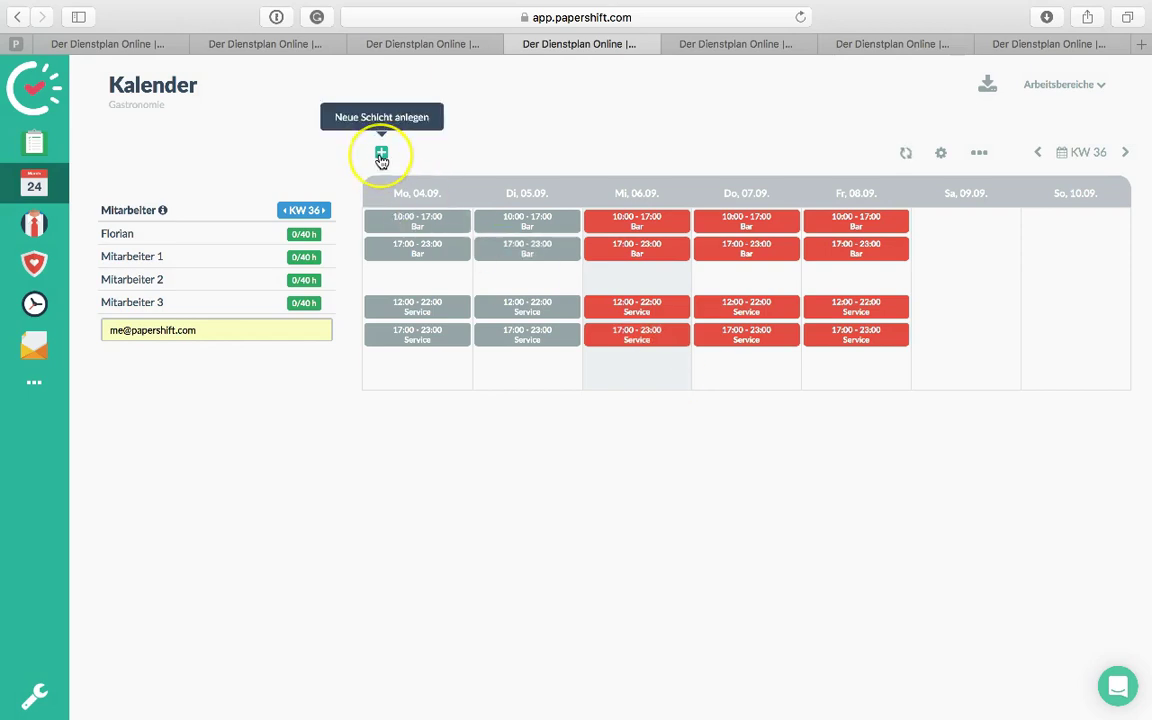
Create a Bar shift starting at 18:00 and ending at 23:00, giving Bar three daily shifts
{"action": "left_click", "coordinate": [381, 156]}
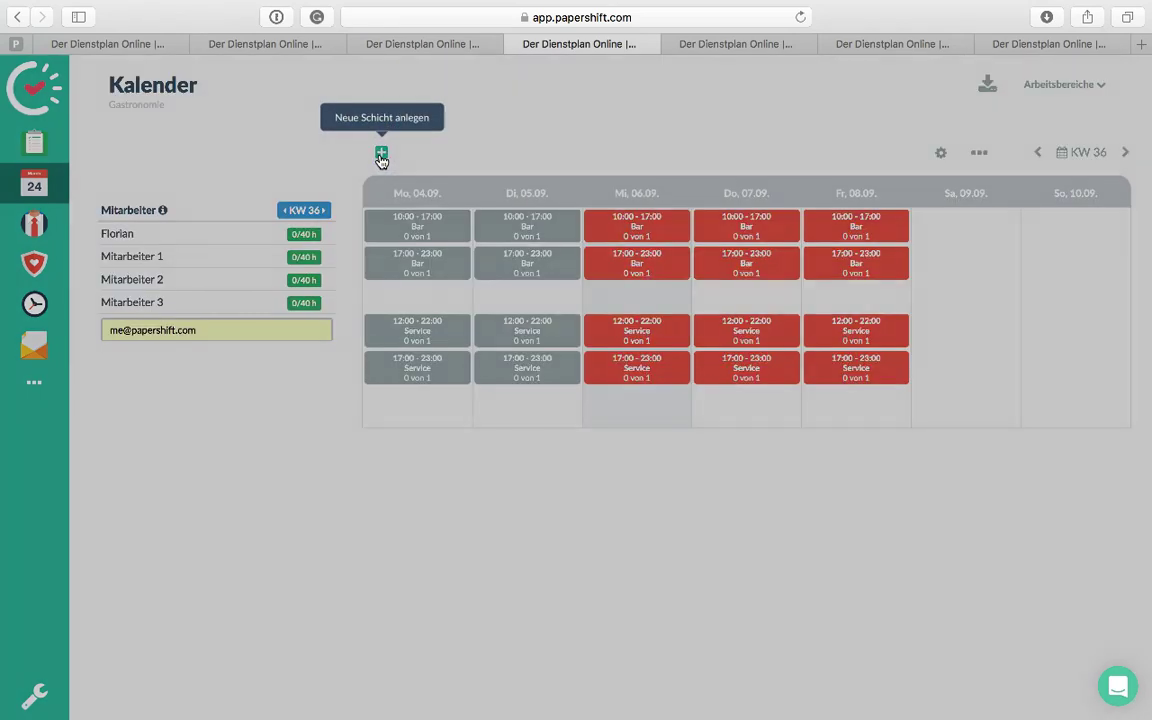
{"action": "left_click", "coordinate": [568, 234]}
{"action": "left_click", "coordinate": [545, 247]}
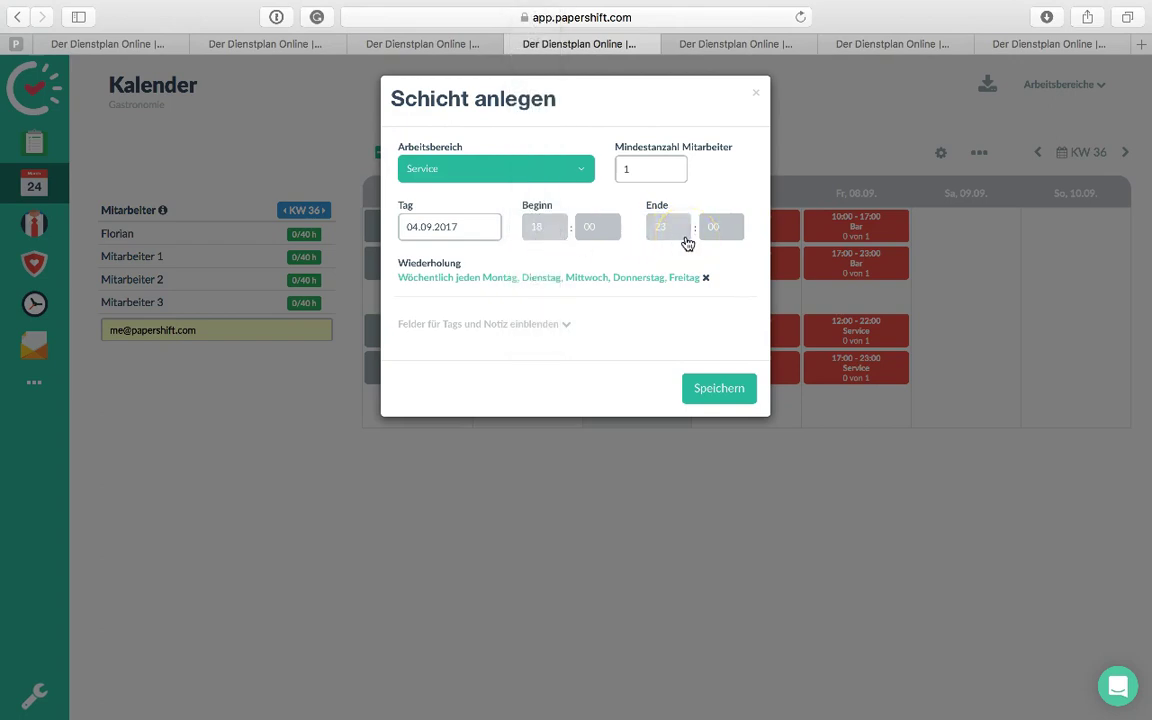
{"action": "left_click", "coordinate": [617, 234]}
{"action": "left_click", "coordinate": [522, 176]}
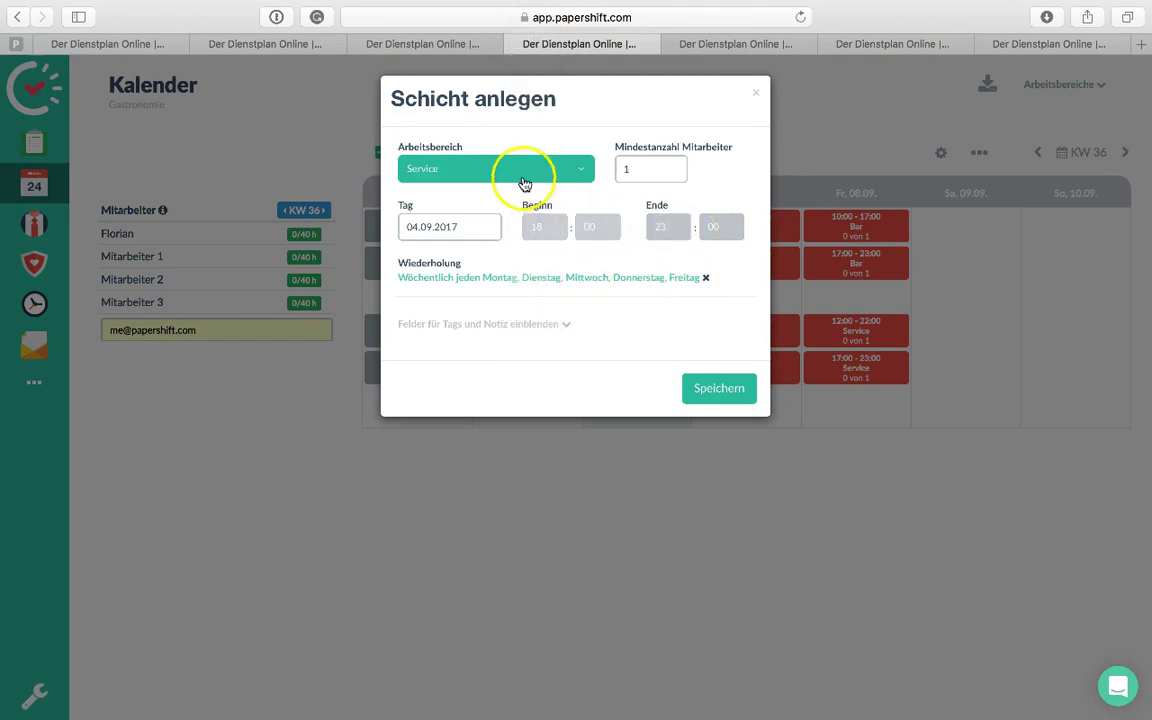
{"action": "left_click", "coordinate": [452, 138]}
{"action": "left_click", "coordinate": [724, 393]}
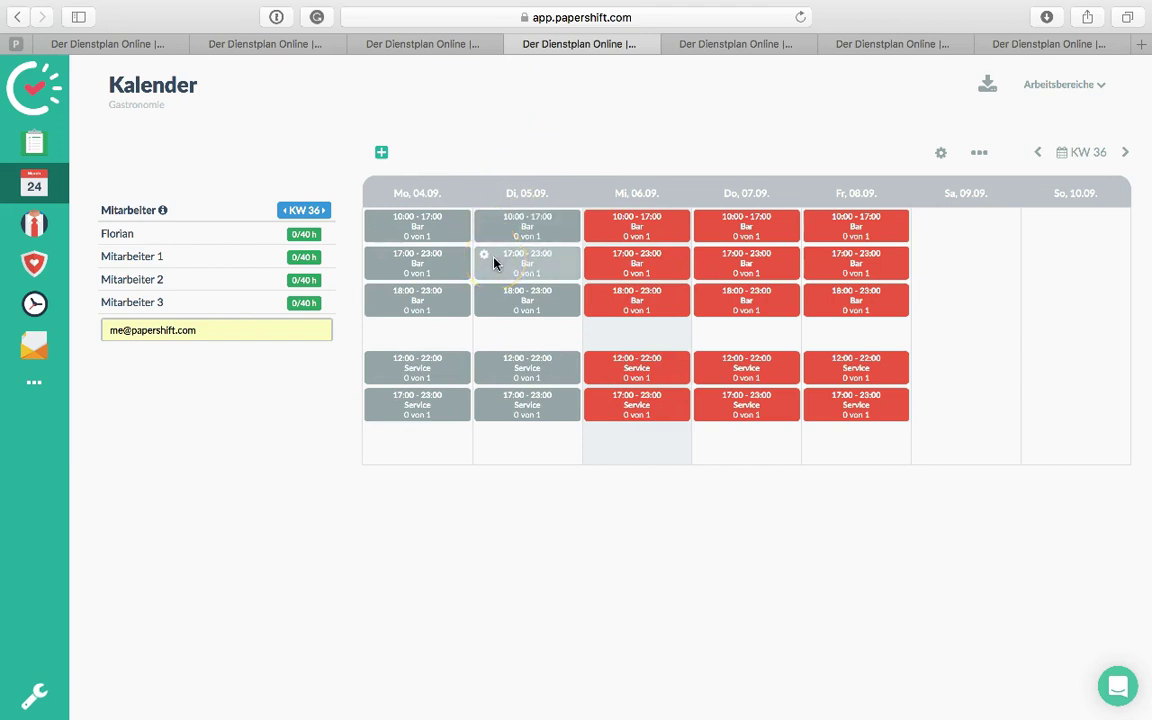
{"action": "left_click_drag", "start_coordinate": [493, 263], "coordinate": [728, 285]}
{"action": "left_click_drag", "start_coordinate": [882, 237], "coordinate": [884, 237]}
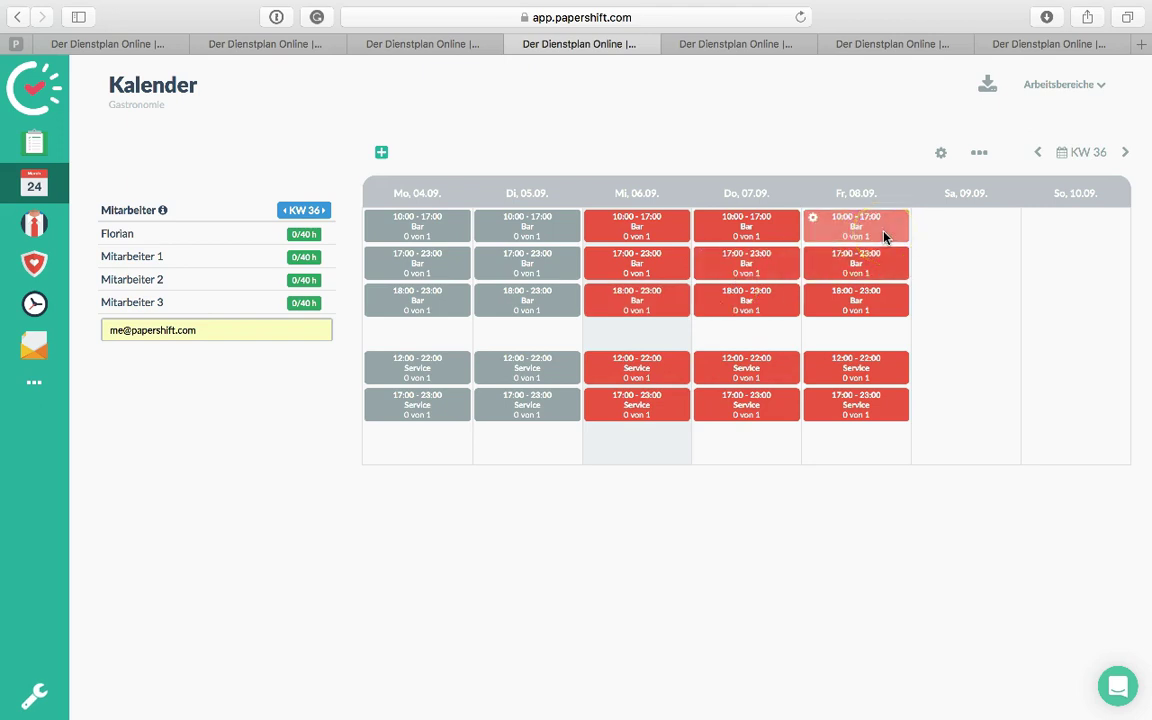
{"action": "left_click_drag", "start_coordinate": [411, 292], "coordinate": [154, 270]}
{"action": "left_click", "coordinate": [154, 258]}
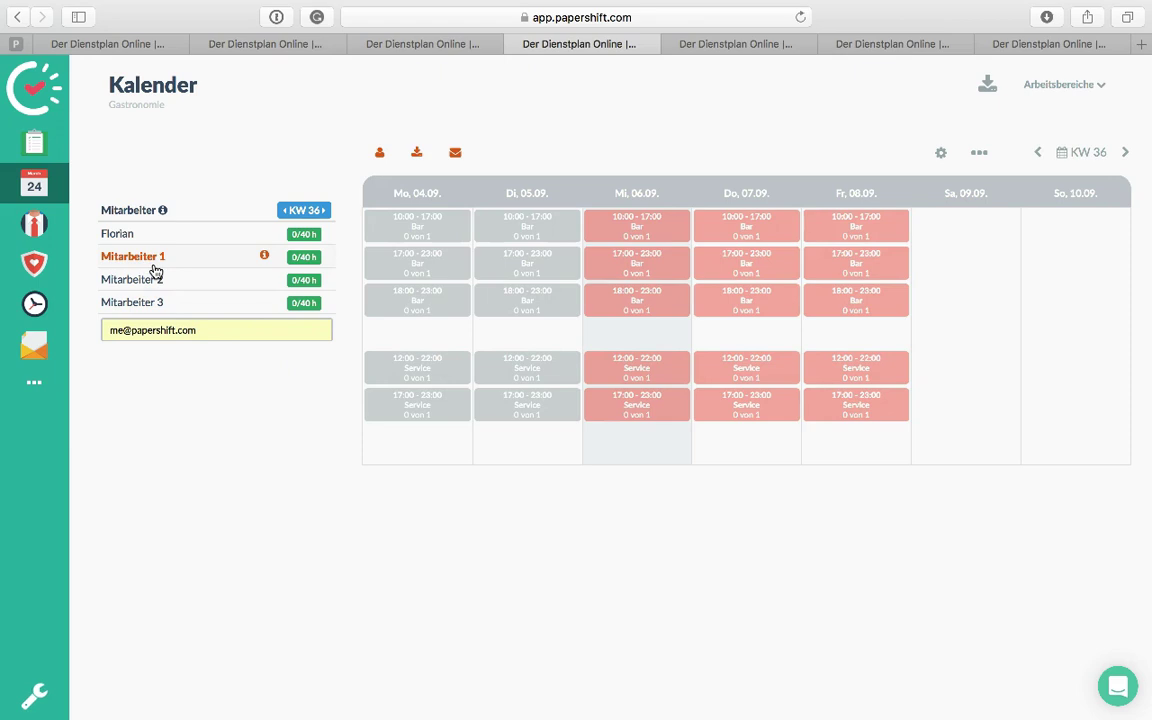
Assign Mitarbeiter 1 to the Wednesday 10:00, Thursday 17:00 and Friday 10:00 Bar shifts
{"action": "left_click_drag", "start_coordinate": [155, 270], "coordinate": [671, 230]}
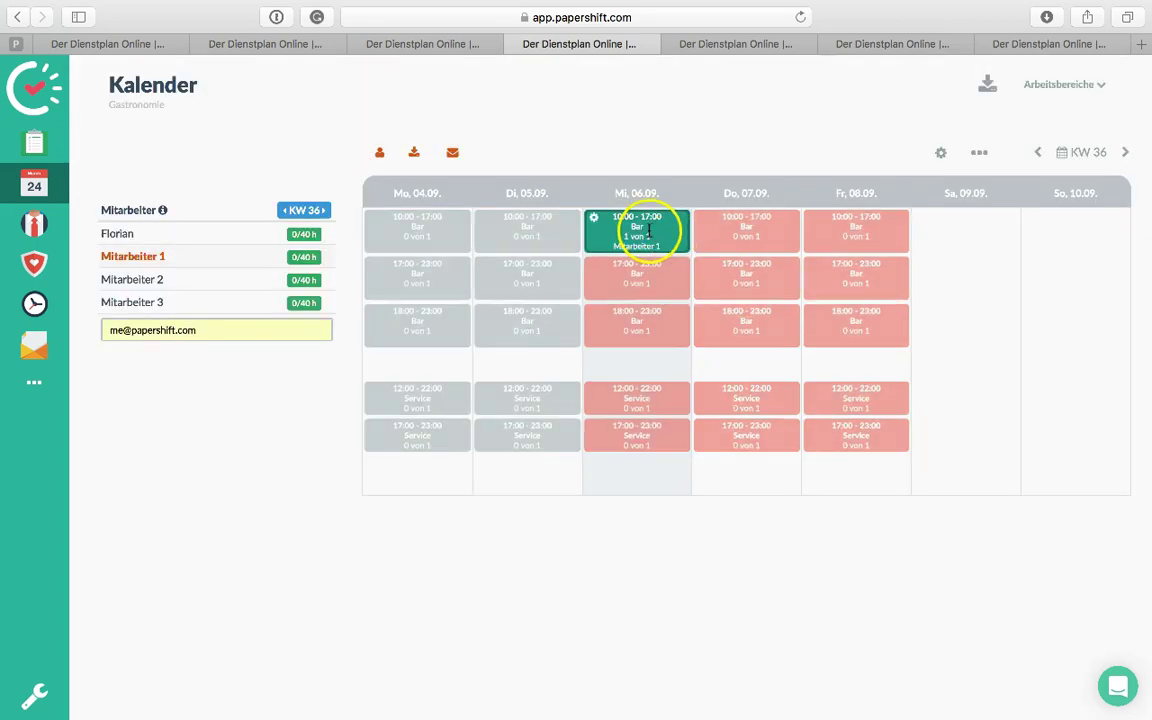
{"action": "left_click", "coordinate": [748, 272]}
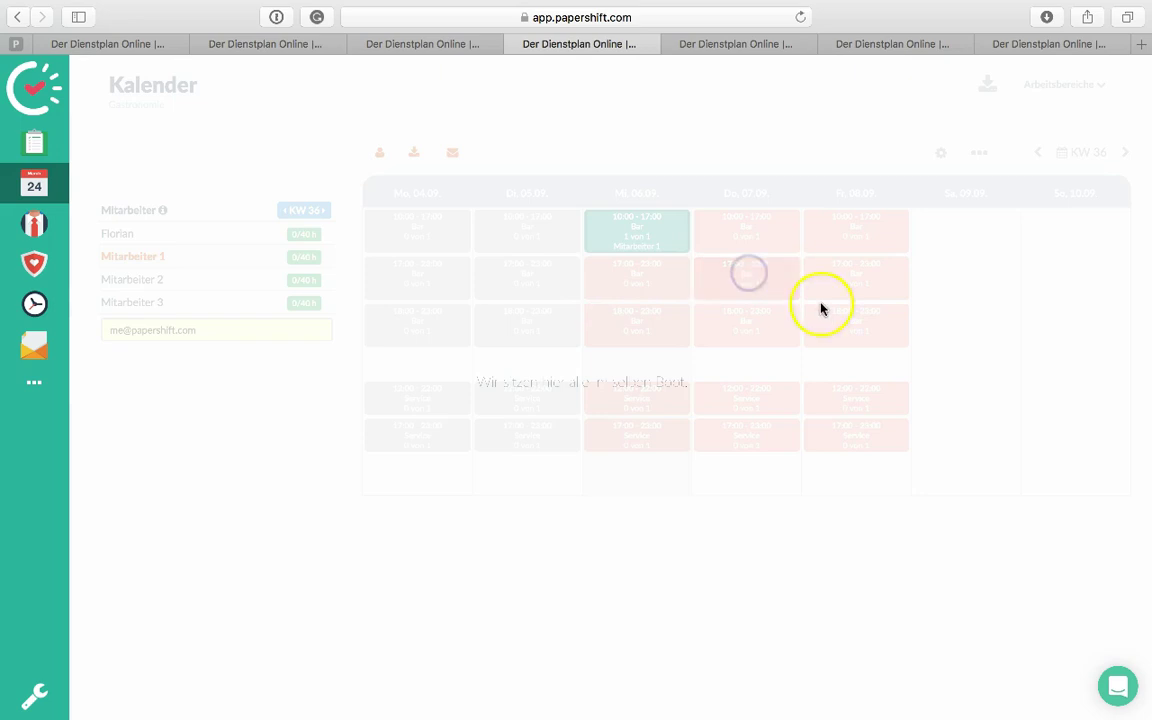
{"action": "left_click", "coordinate": [886, 242]}
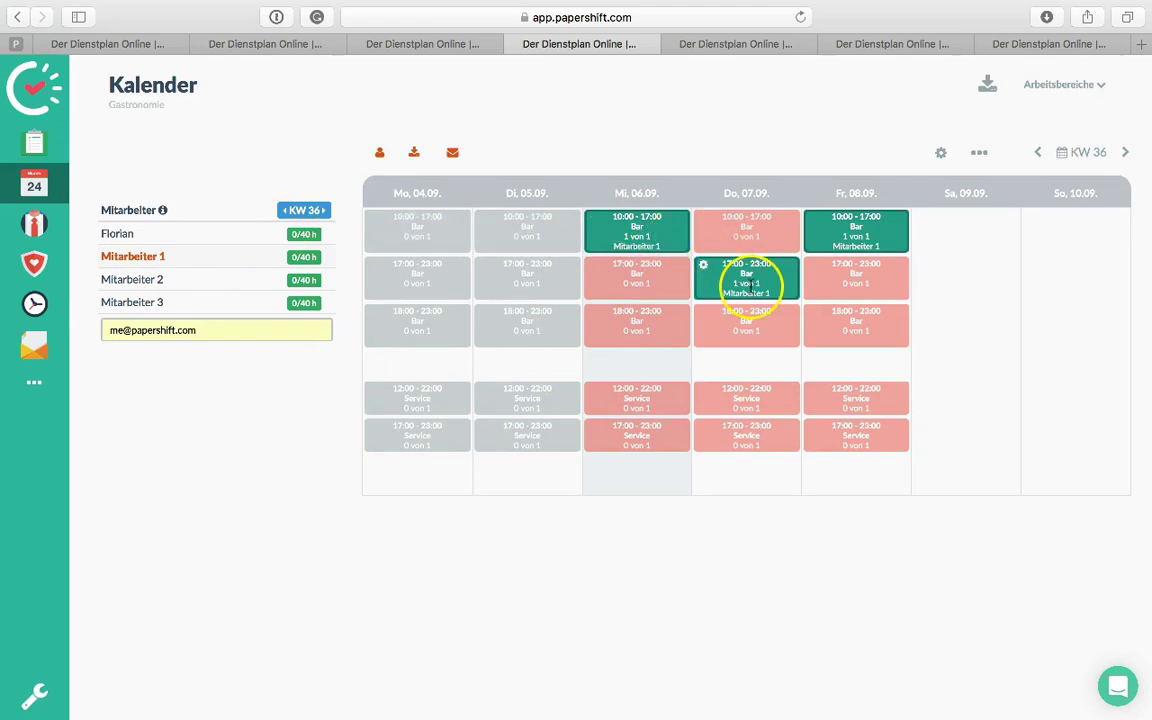
{"action": "left_click", "coordinate": [137, 259]}
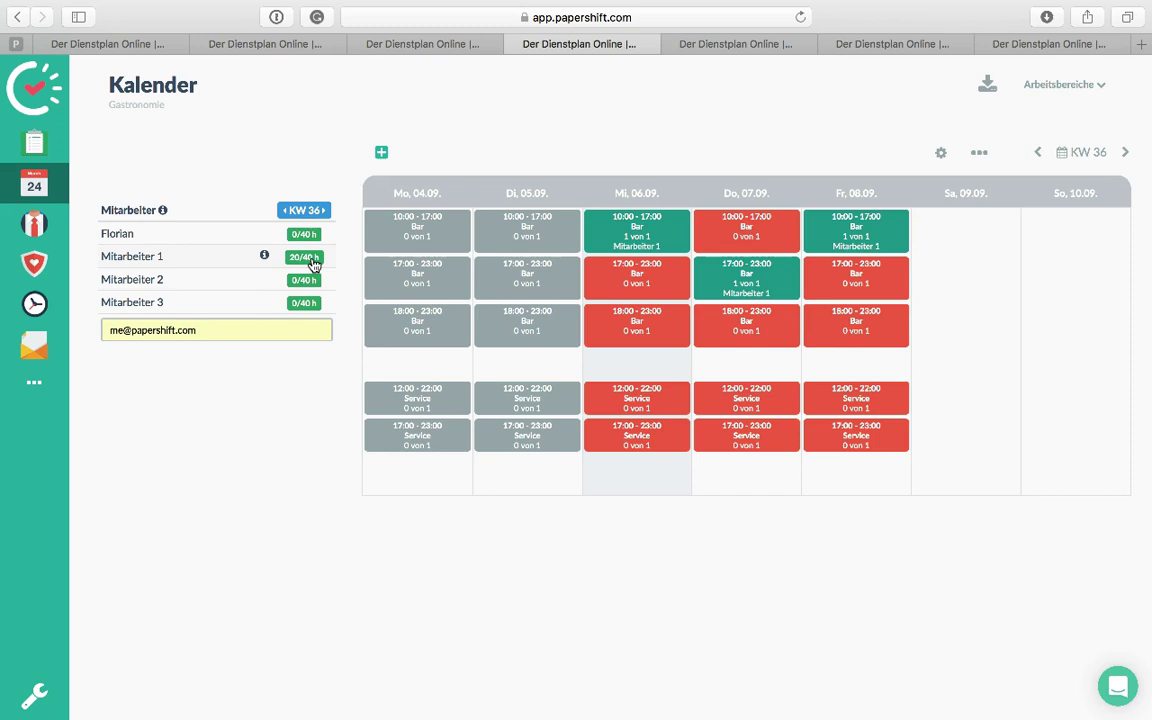
Assign Mitarbeiter 2 to the Wednesday 17:00, Thursday 18:00 and Friday 17:00 Bar shifts
{"action": "left_click", "coordinate": [155, 257]}
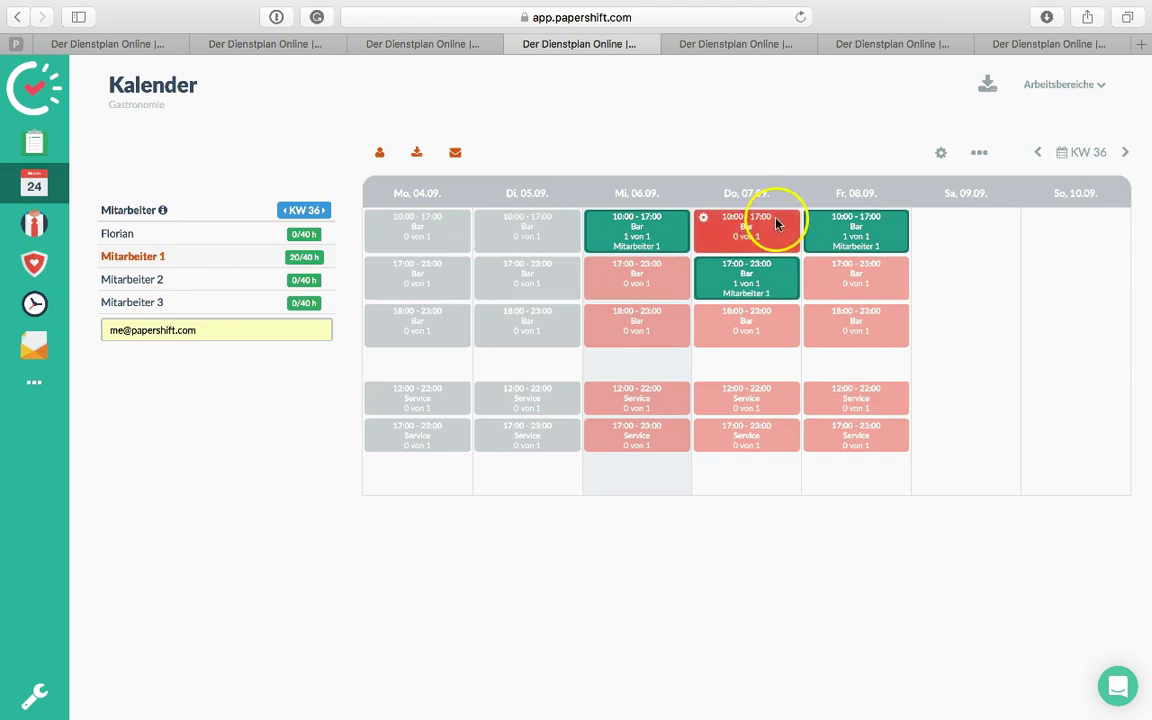
{"action": "left_click", "coordinate": [143, 259]}
{"action": "left_click", "coordinate": [138, 279]}
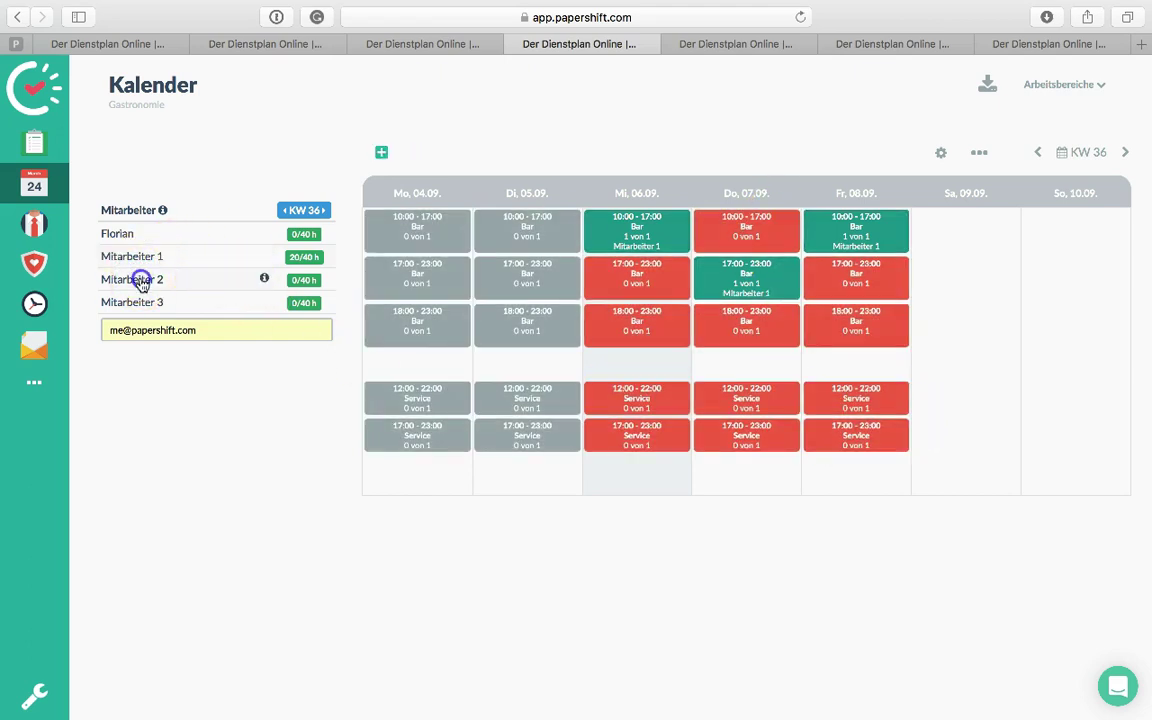
{"action": "left_click", "coordinate": [646, 277]}
{"action": "left_click", "coordinate": [743, 327]}
{"action": "left_click", "coordinate": [878, 288]}
Assign Mitarbeiter 3 to the Wednesday 18:00, Thursday 10:00 and Friday 18:00 Bar shifts
{"action": "left_click", "coordinate": [143, 301]}
{"action": "left_click", "coordinate": [664, 338]}
{"action": "left_click", "coordinate": [756, 228]}
{"action": "left_click", "coordinate": [854, 327]}
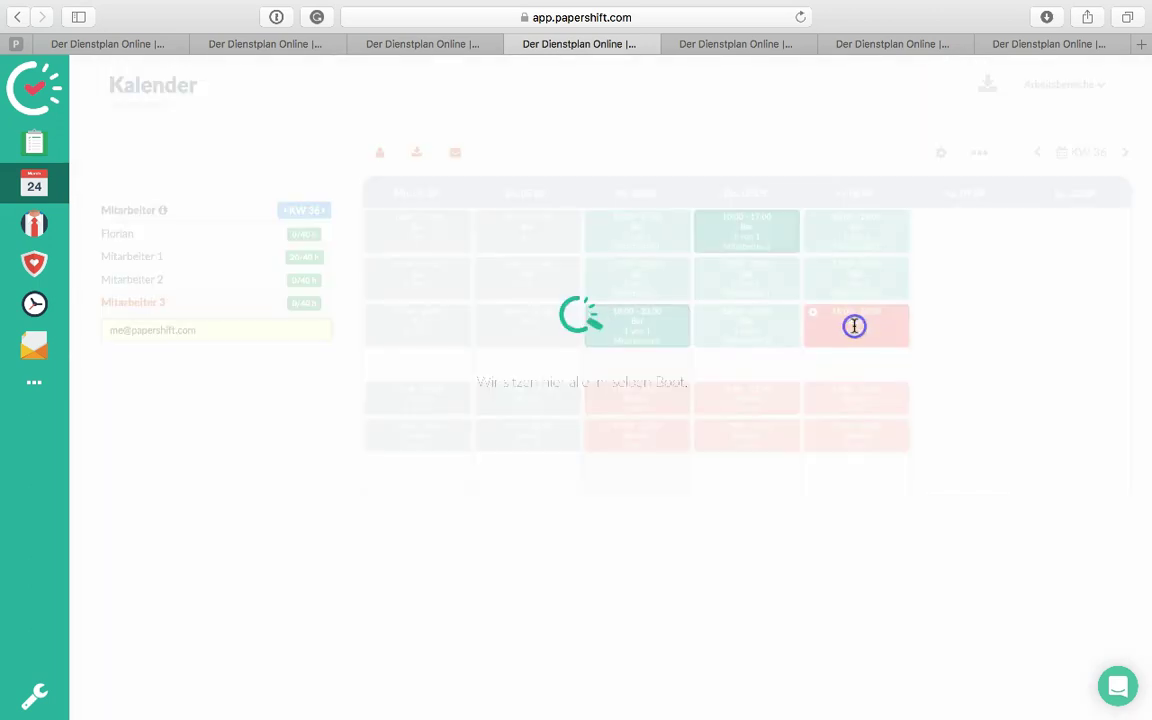
{"action": "left_click", "coordinate": [131, 304]}
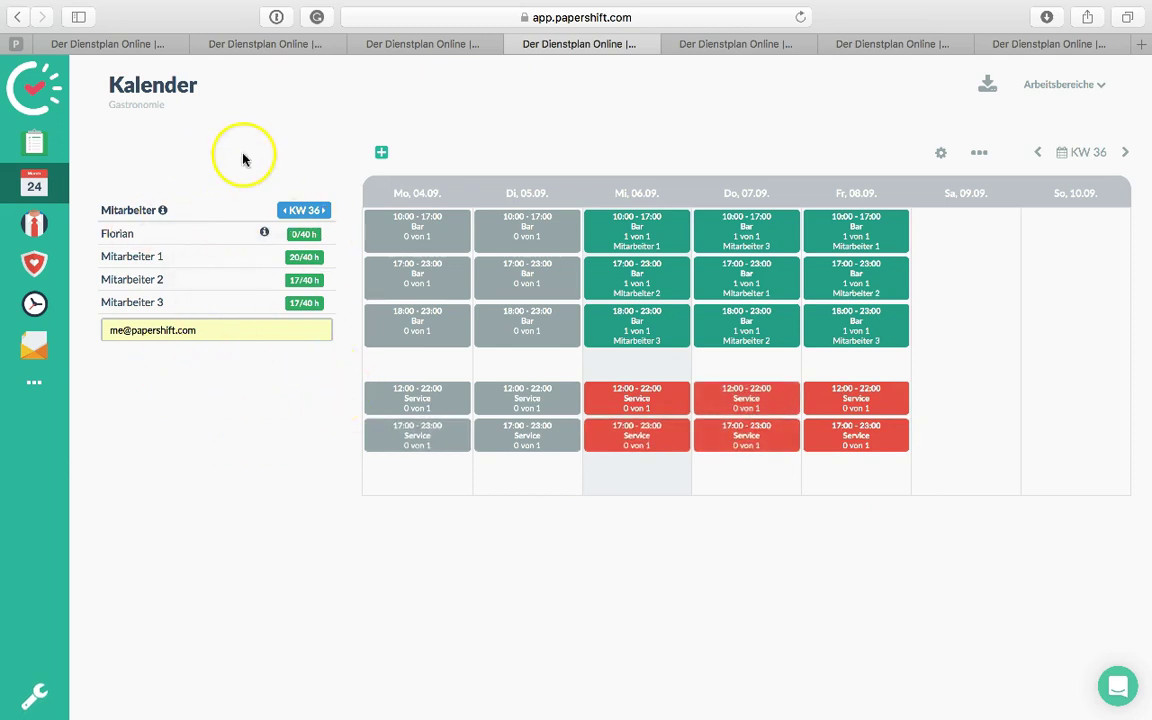
Clear the employee selection and open the Belegung Service dialog for Friday 08.09's 12:00–22:00 shift
{"action": "left_click", "coordinate": [148, 258]}
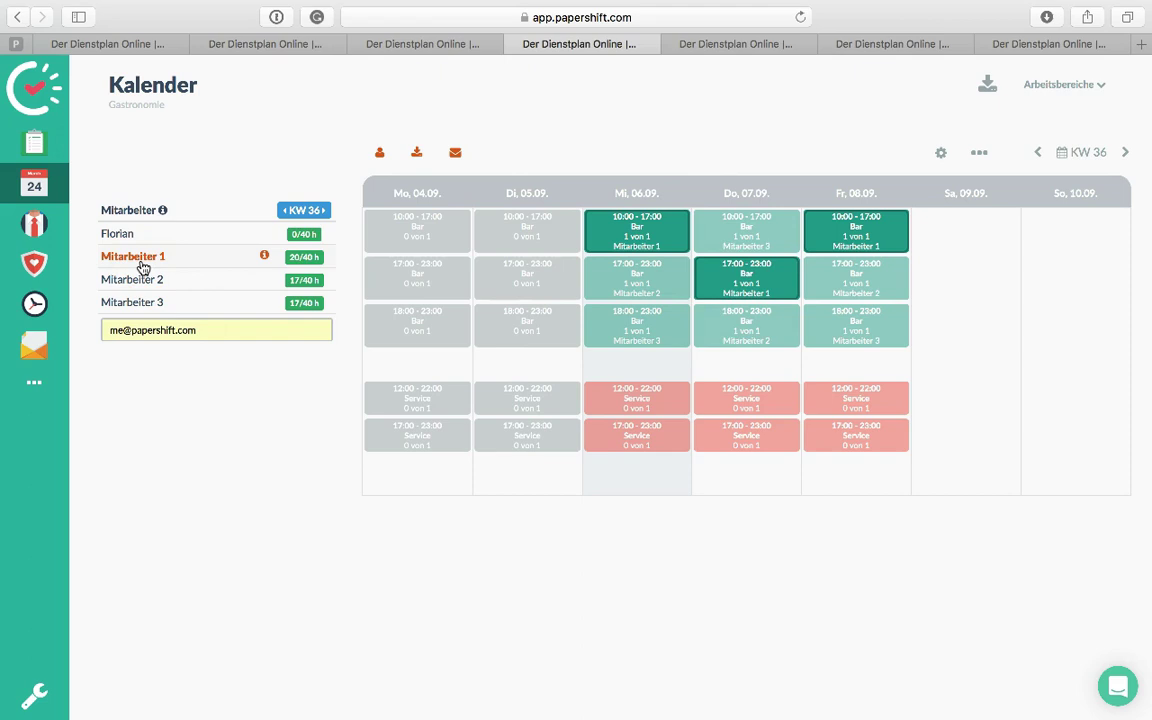
{"action": "left_click", "coordinate": [143, 267]}
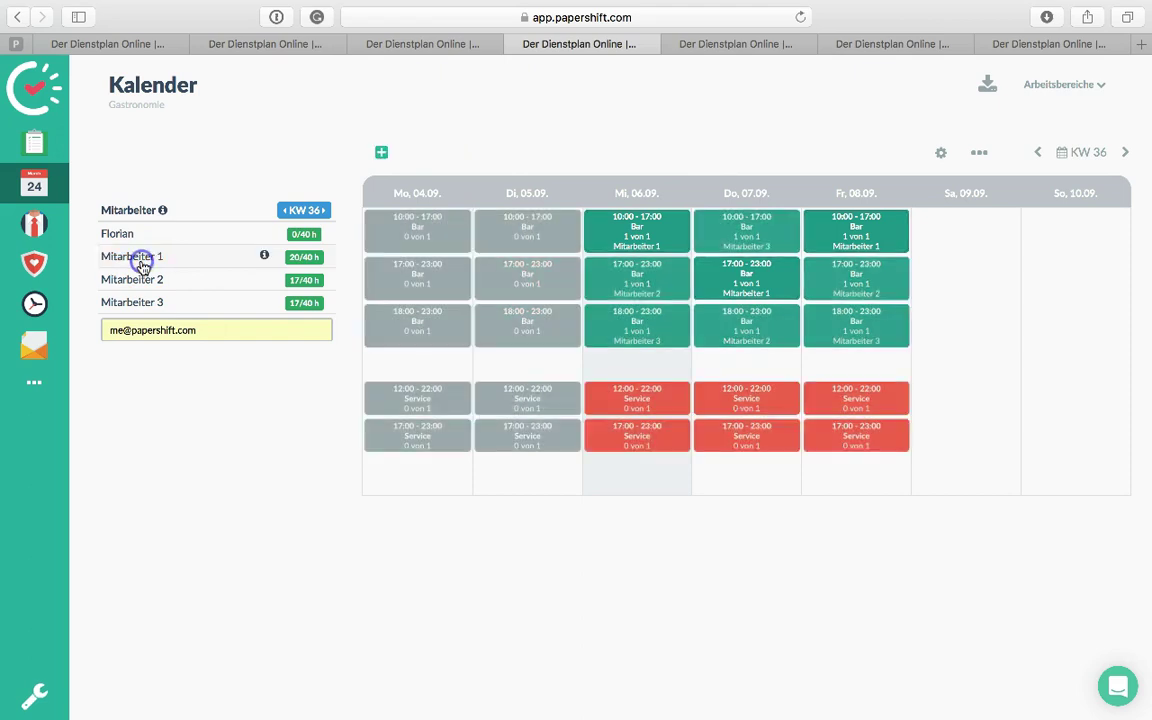
{"action": "left_click", "coordinate": [880, 401]}
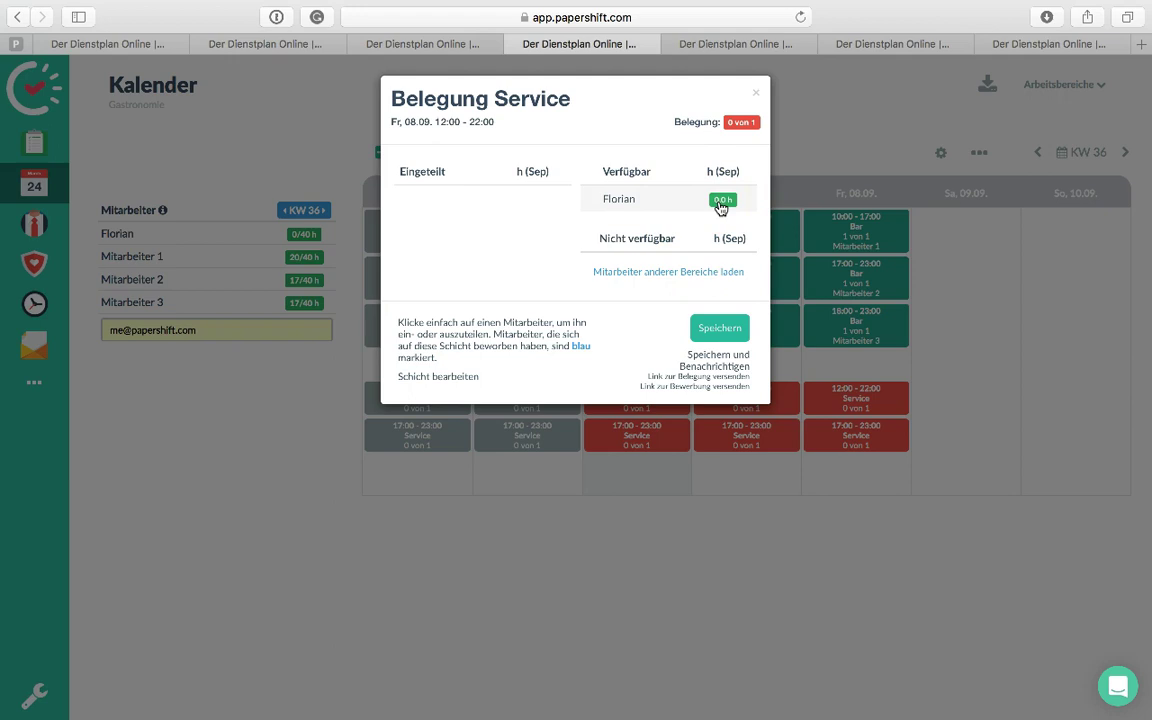
Staff Florian on the Friday and Thursday 12:00–22:00 Service shifts
{"action": "left_click", "coordinate": [668, 203]}
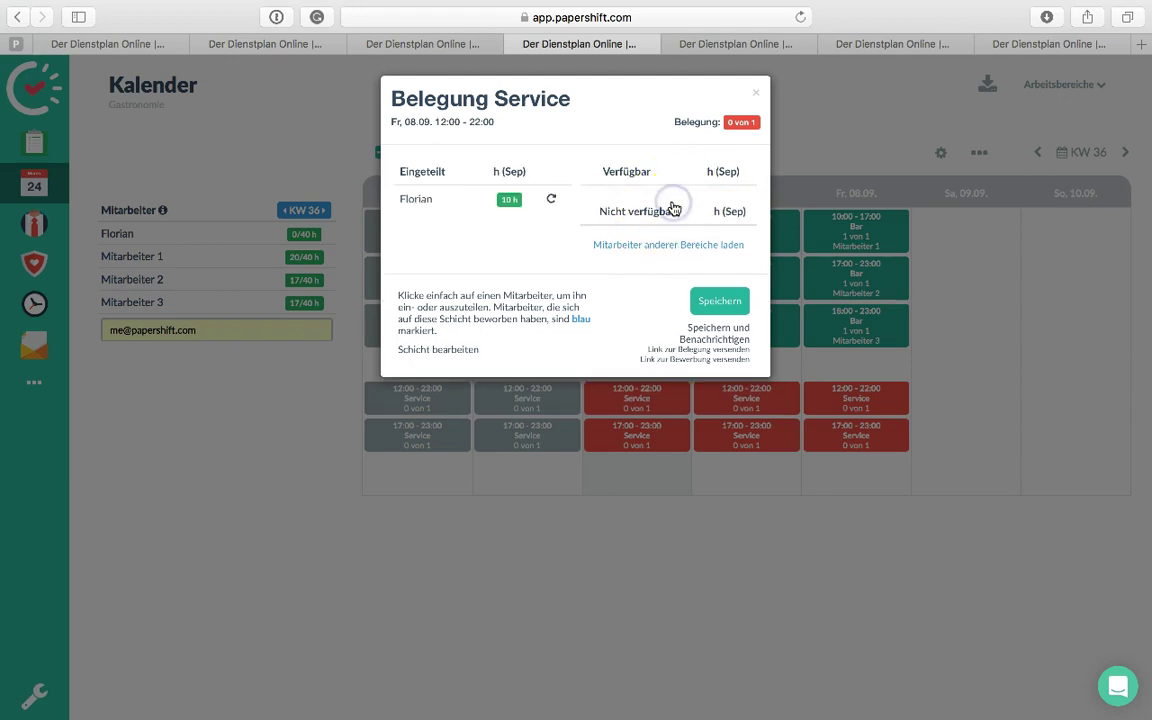
{"action": "left_click", "coordinate": [718, 303]}
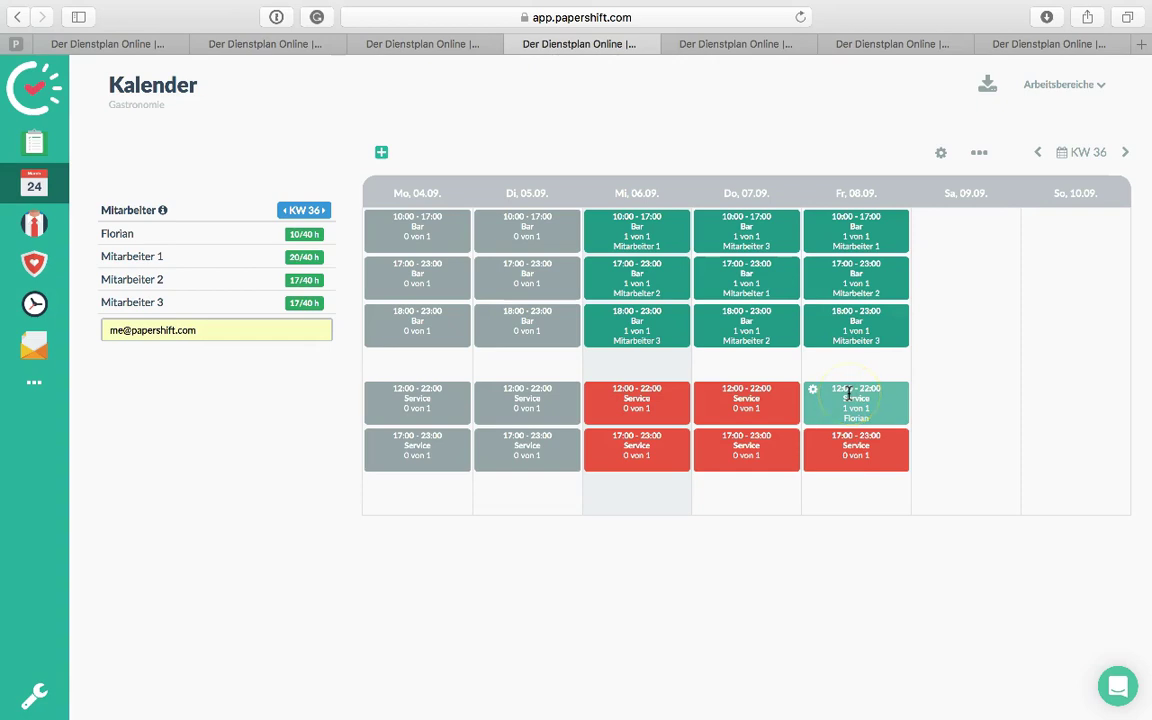
{"action": "left_click", "coordinate": [758, 403]}
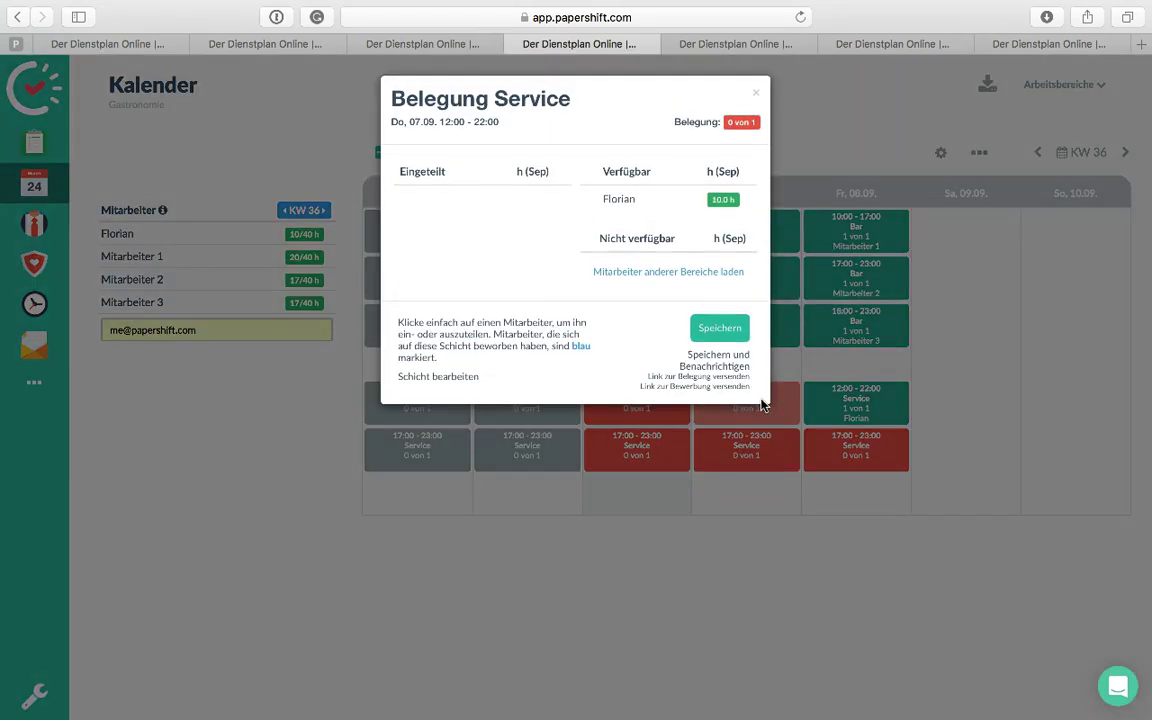
{"action": "left_click", "coordinate": [695, 199]}
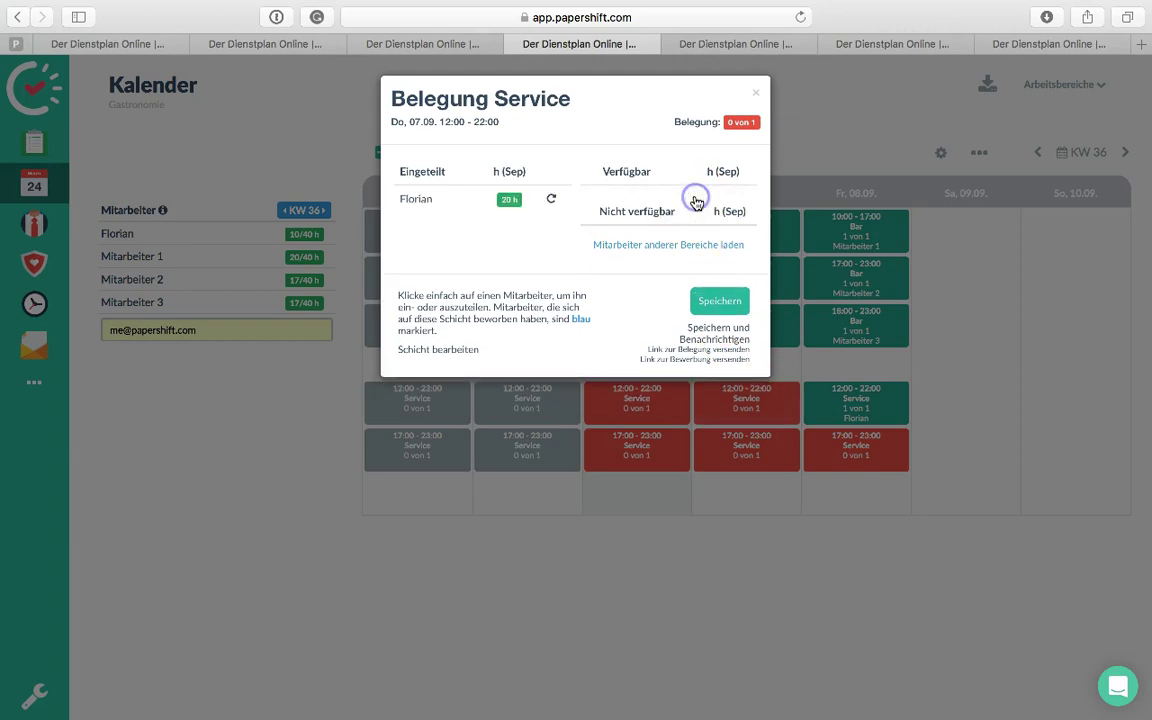
{"action": "left_click", "coordinate": [727, 338]}
{"action": "left_click", "coordinate": [721, 302]}
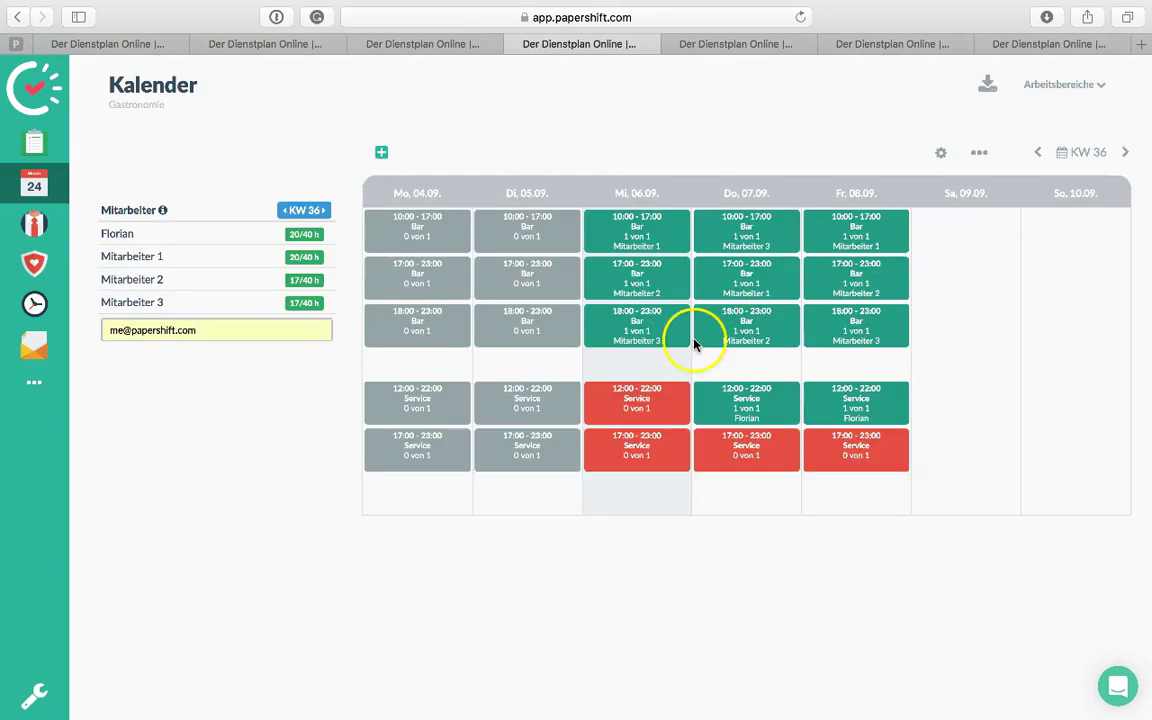
Check Wednesday's Service shift staffing including other work areas, then close it unsaved
{"action": "left_click", "coordinate": [640, 411]}
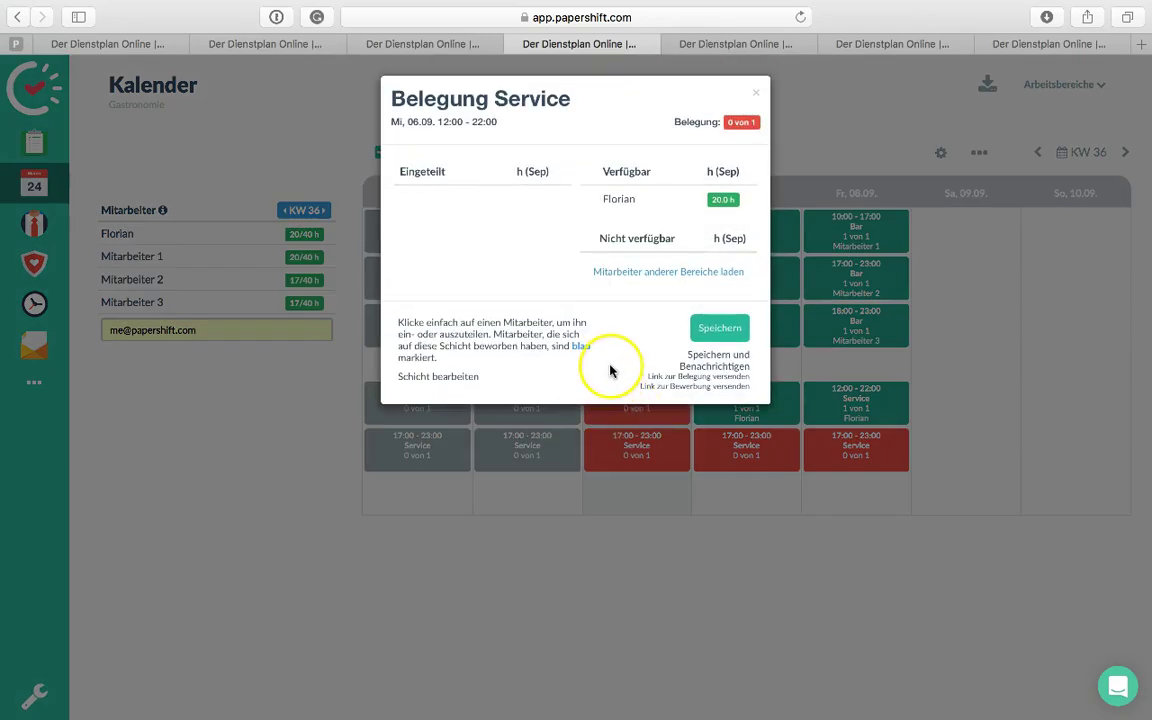
{"action": "left_click", "coordinate": [669, 274]}
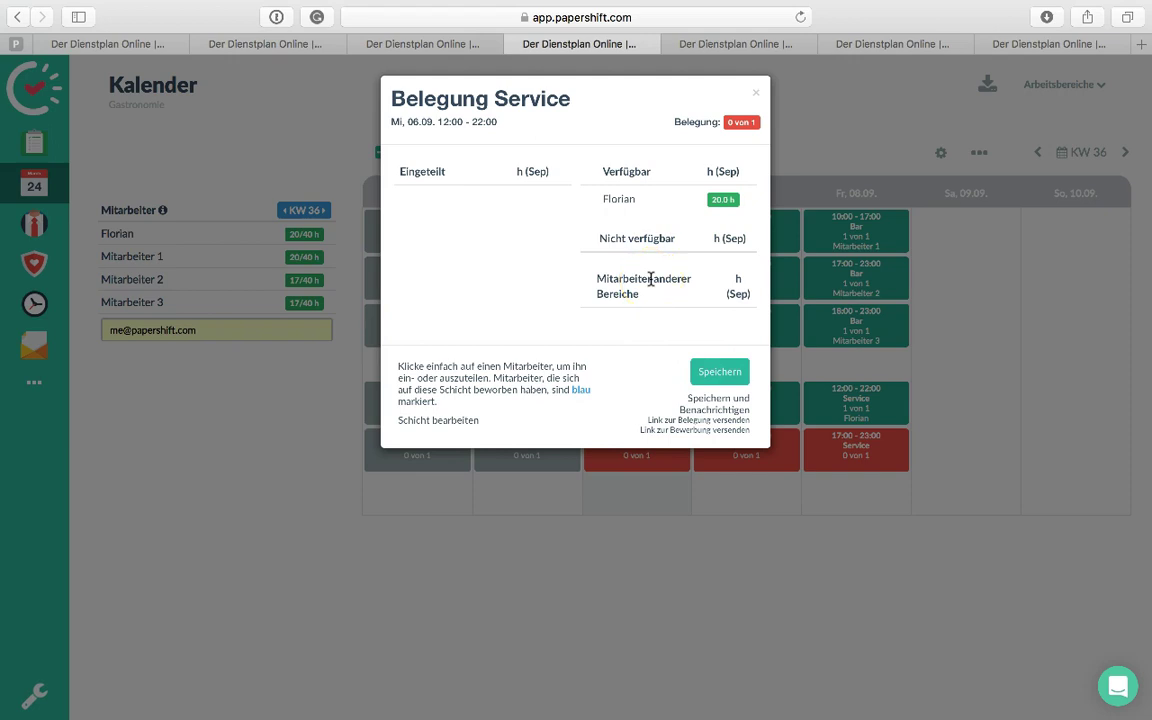
{"action": "left_click", "coordinate": [757, 93]}
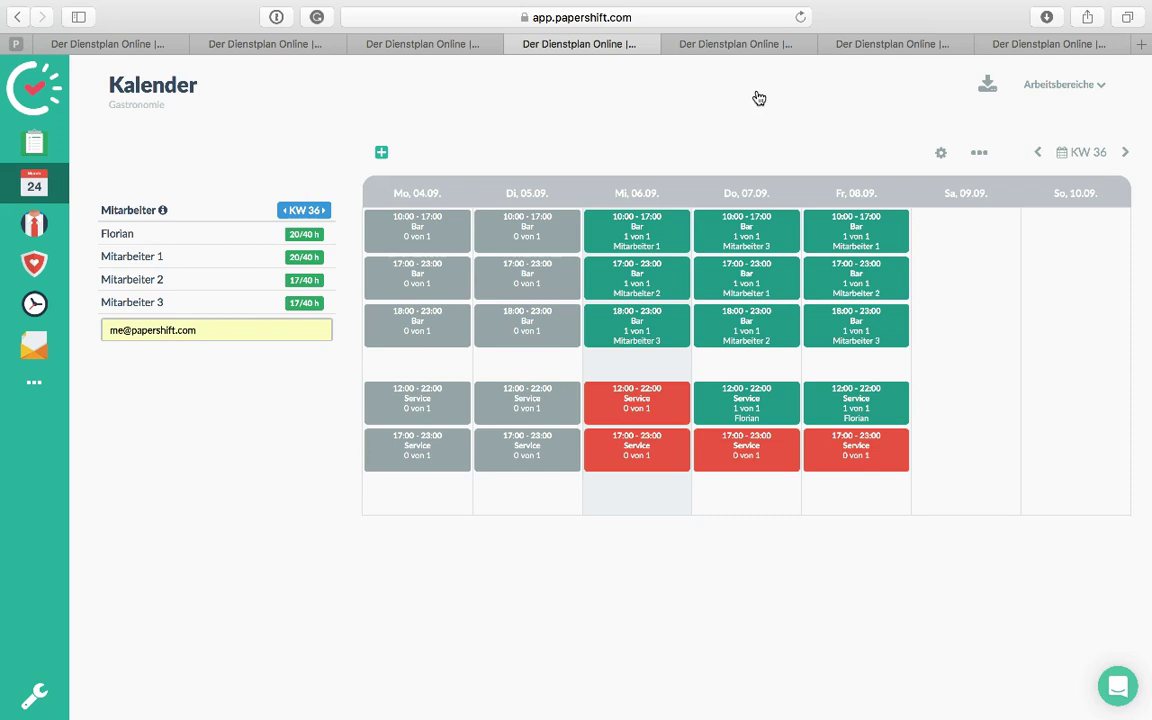
{"action": "left_click", "coordinate": [166, 284]}
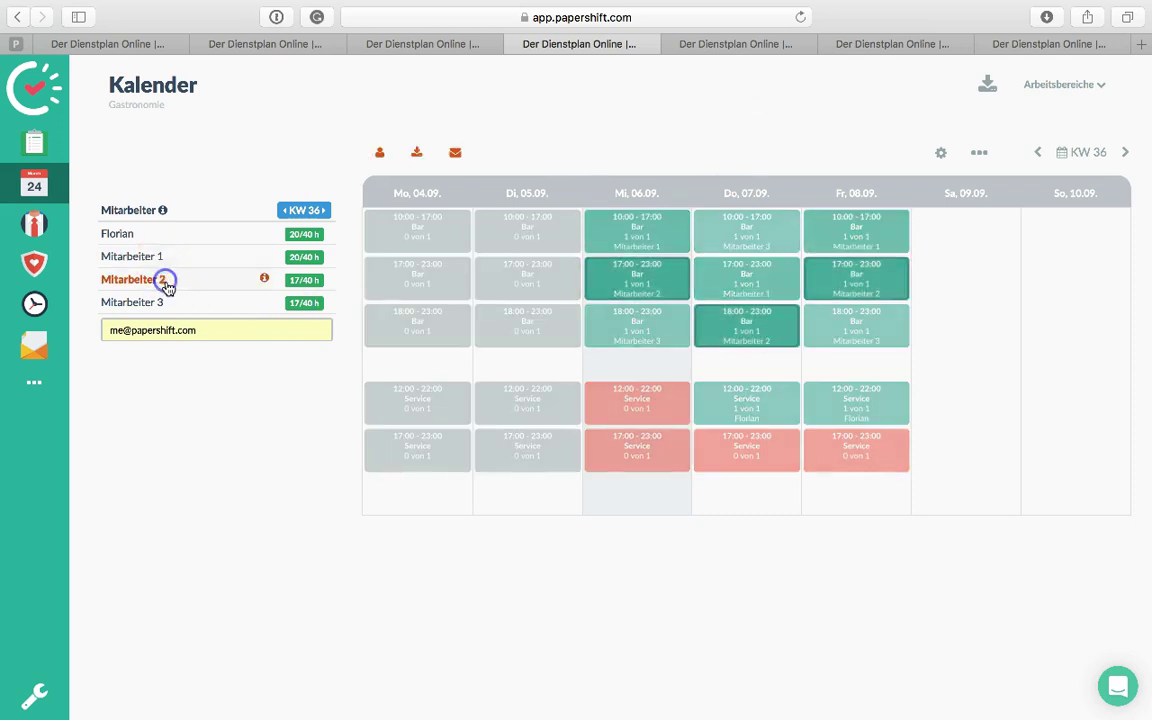
{"action": "left_click", "coordinate": [149, 277]}
{"action": "left_click", "coordinate": [797, 376]}
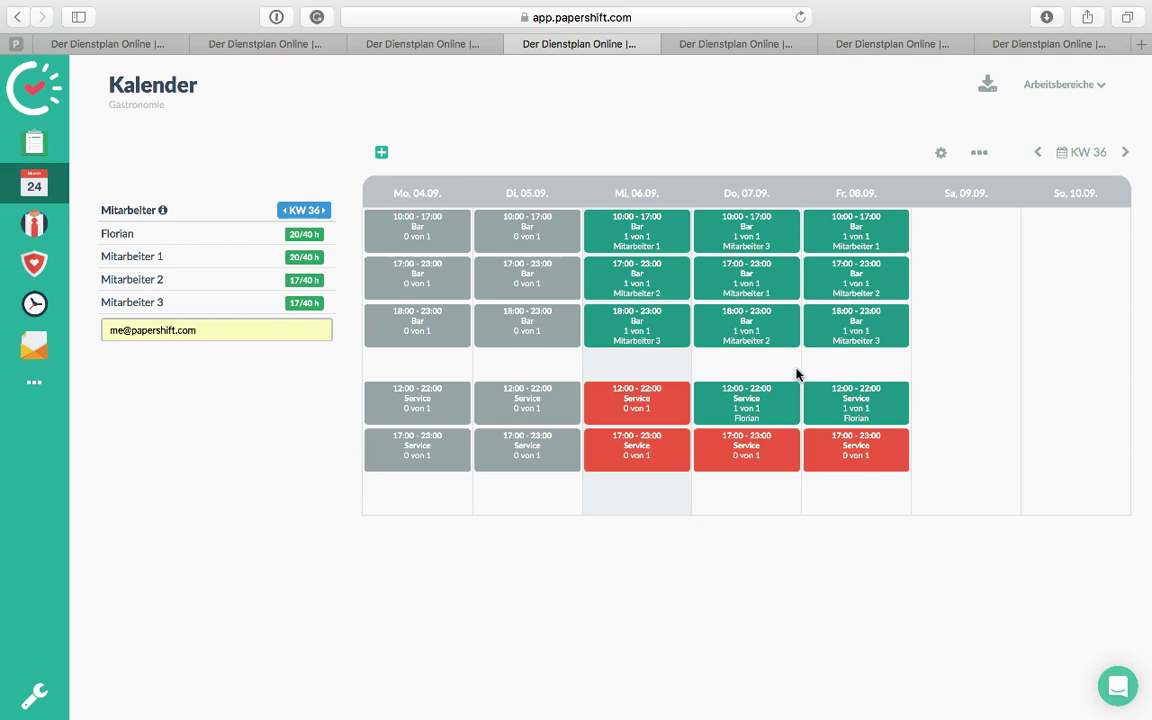
{"action": "left_click", "coordinate": [656, 399]}
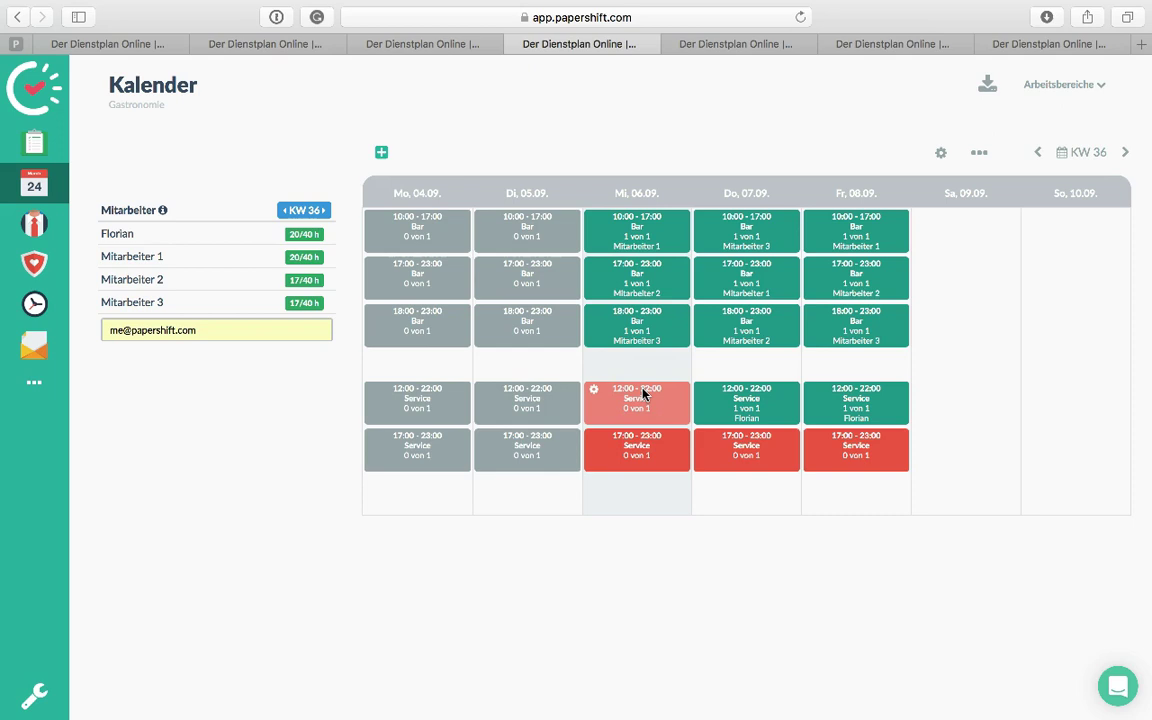
Enter Mitarbeiter 4 and Mitarbeiter 5 in the new-employee field to add them to the staff
{"action": "triple_click", "coordinate": [211, 330]}
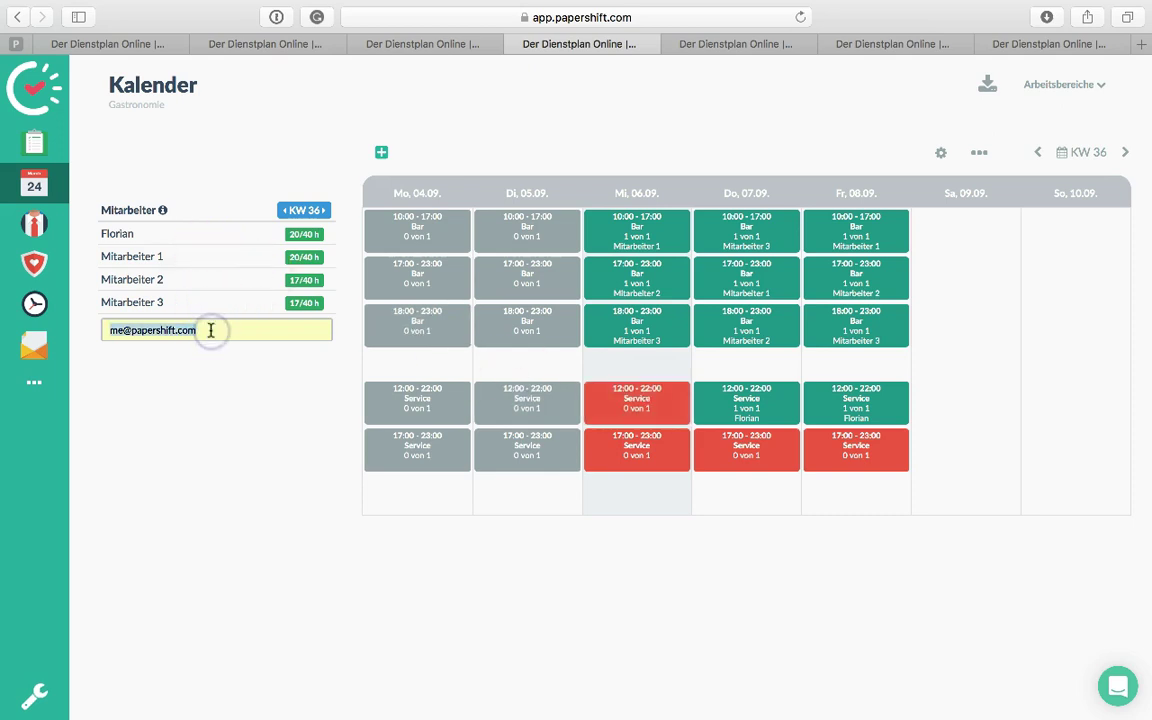
{"action": "type", "text": "Mi"}
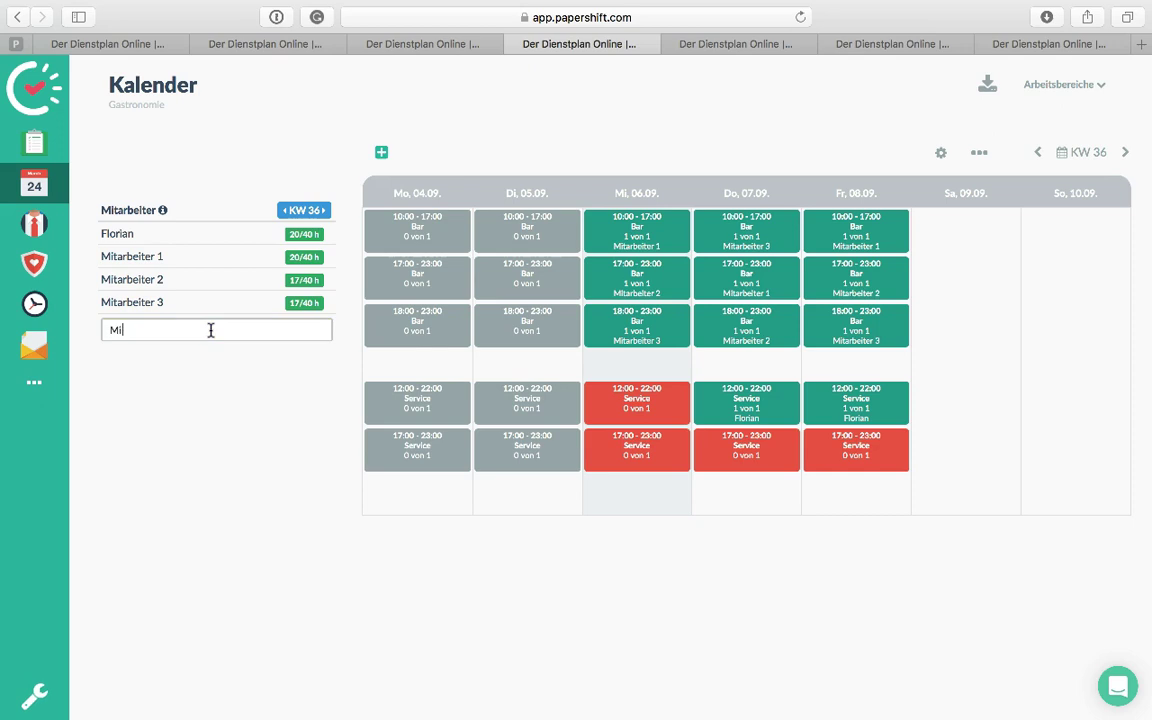
{"action": "type", "text": "tarbeiter 4"}
{"action": "key", "text": "Return"}
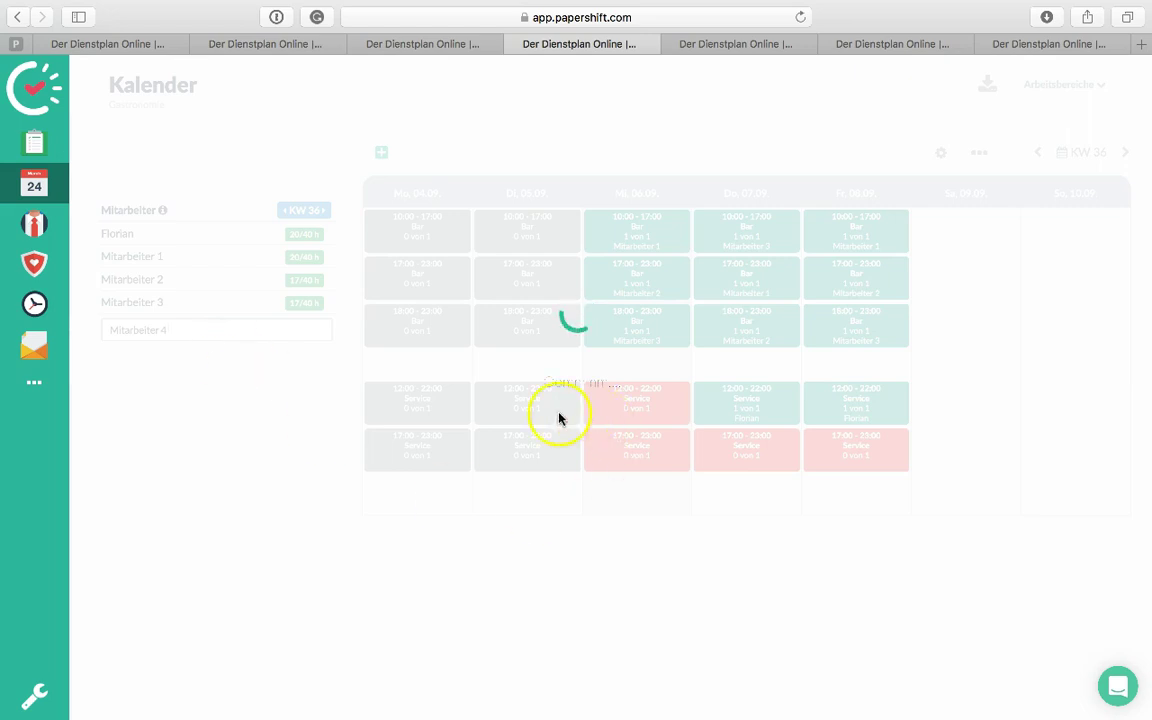
{"action": "left_click", "coordinate": [184, 357]}
{"action": "type", "text": "Mitarbeiter 5"}
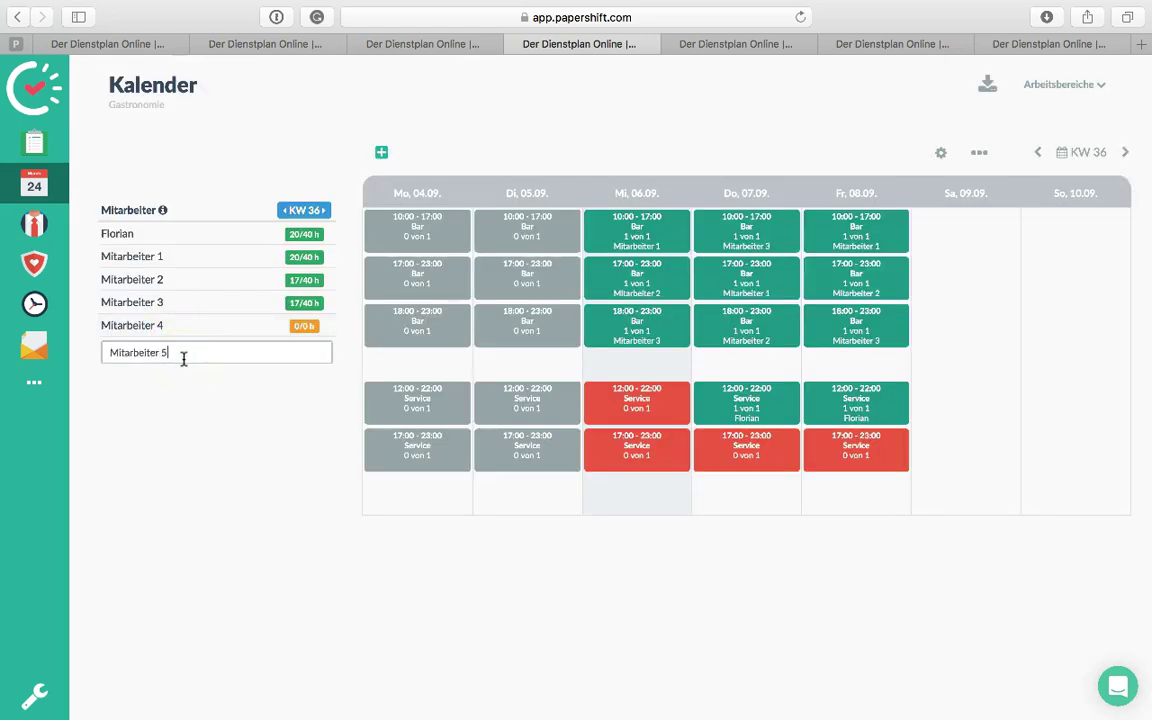
{"action": "key", "text": "Return"}
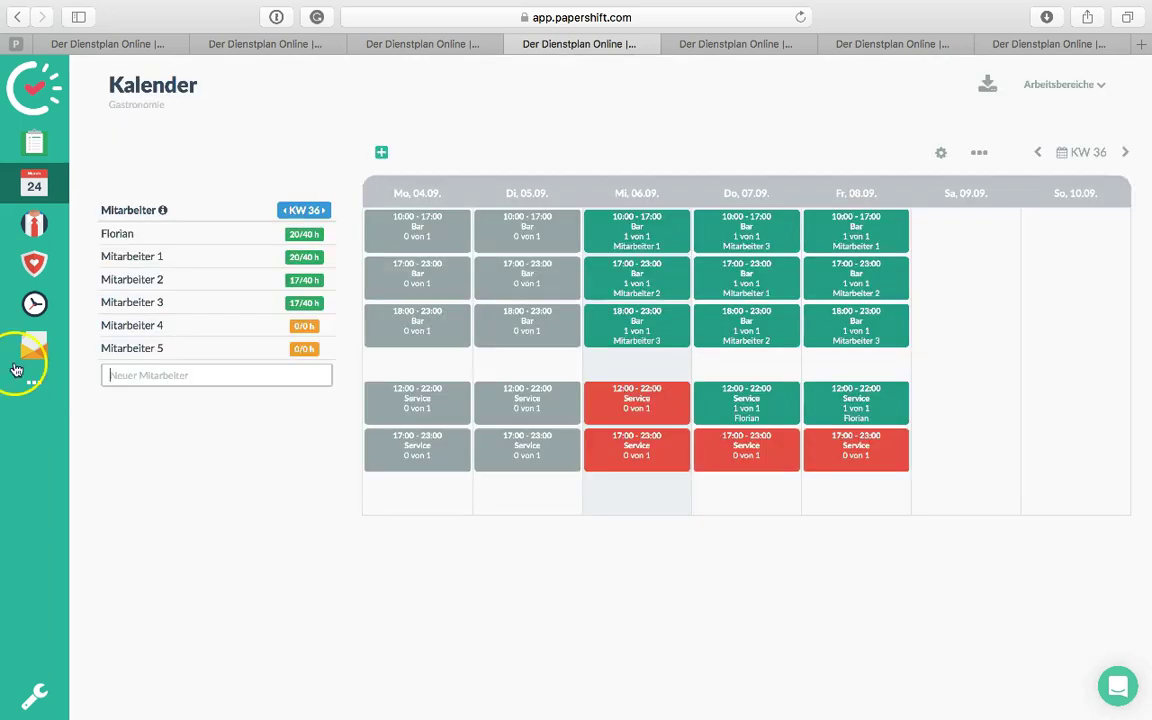
{"action": "left_click", "coordinate": [48, 226]}
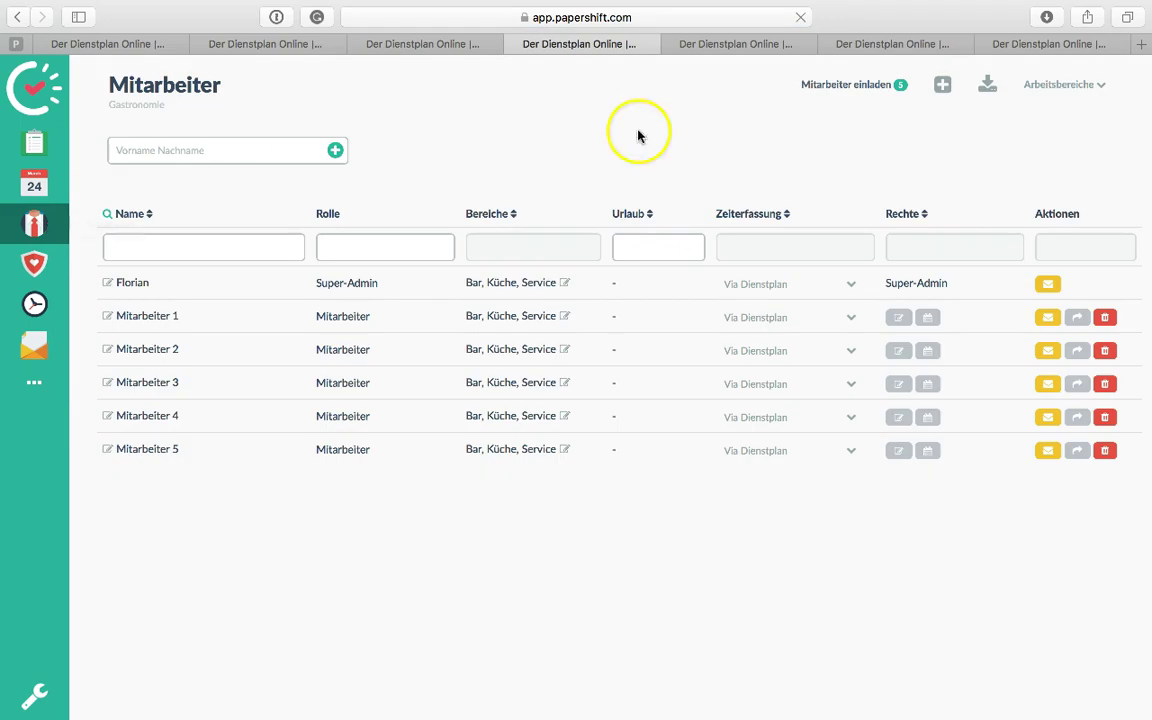
Copy the employee invitation link from 'Mitarbeiter einladen' and switch to Google Chrome
{"action": "left_click", "coordinate": [845, 84]}
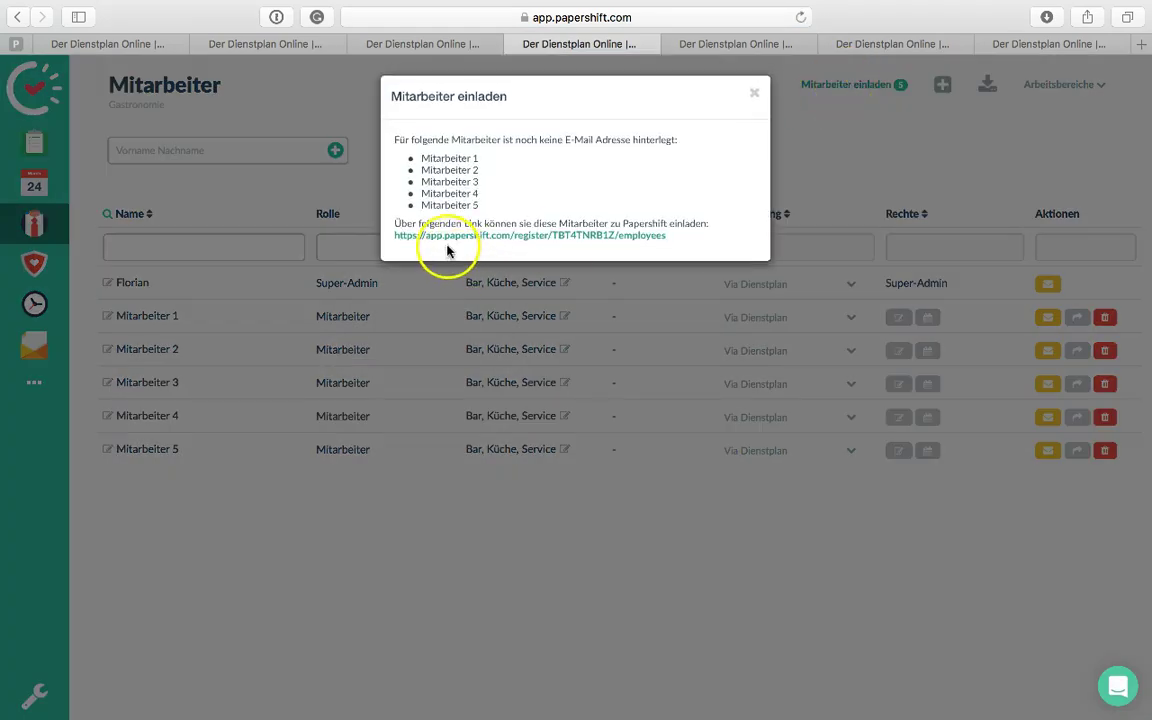
{"action": "left_click_drag", "start_coordinate": [406, 236], "coordinate": [635, 238]}
{"action": "key", "text": "super+c"}
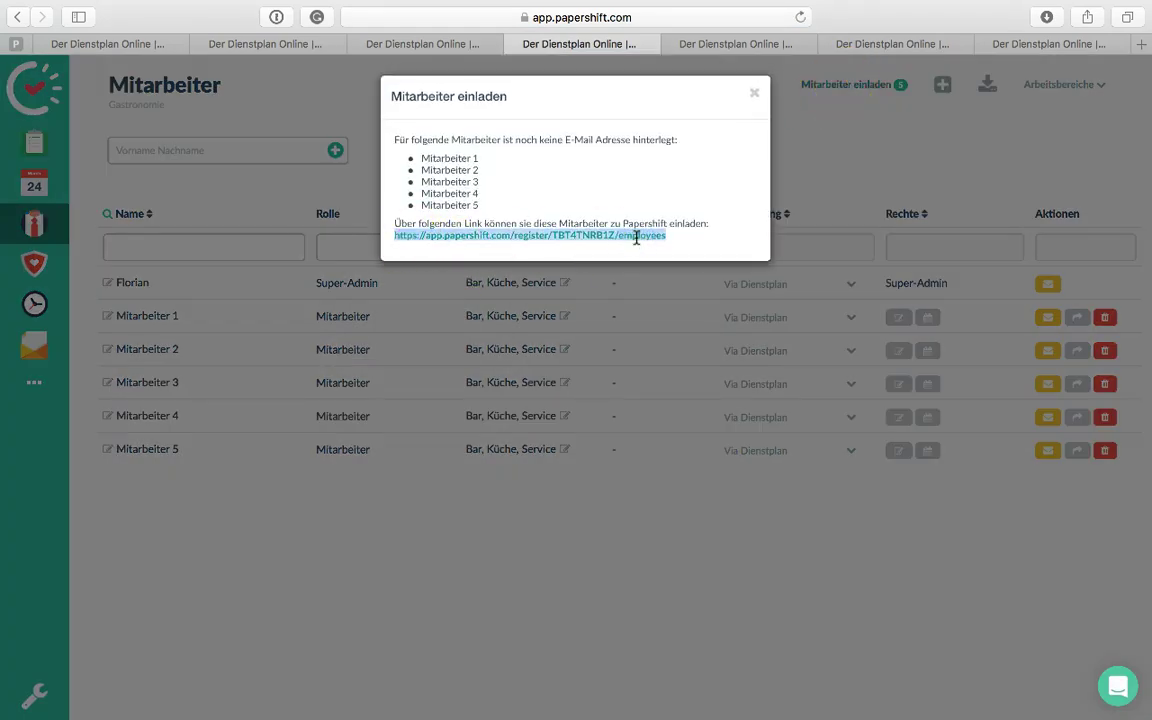
{"action": "left_click", "coordinate": [754, 93]}
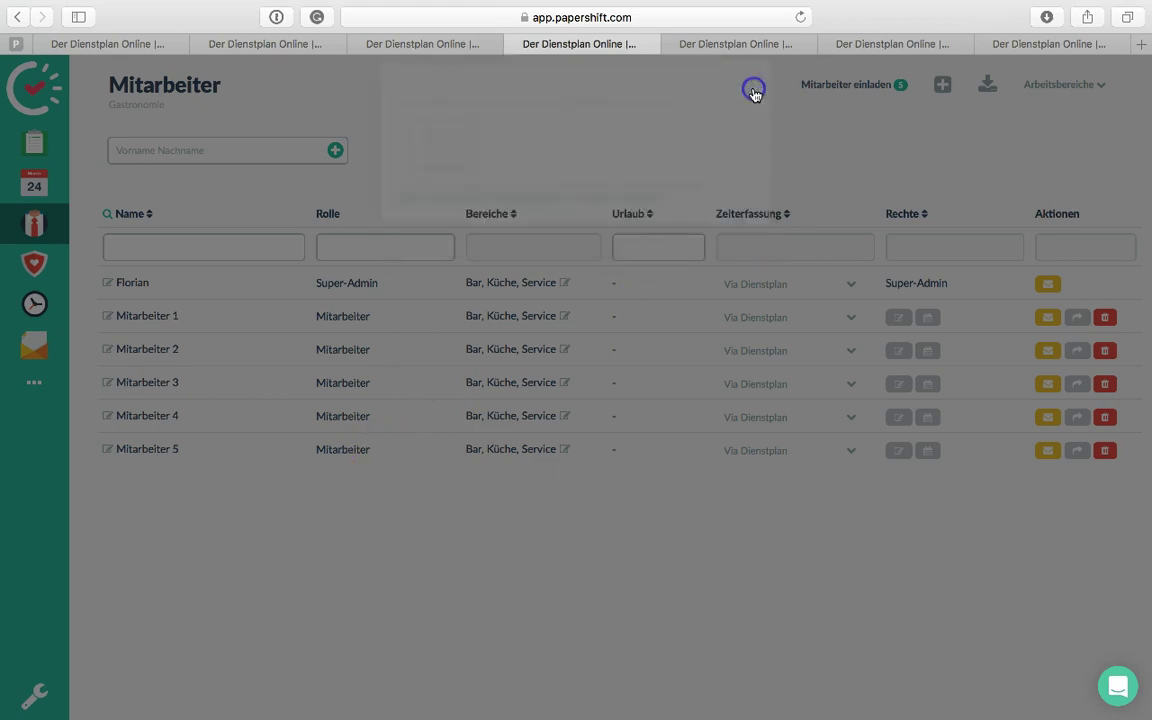
{"action": "key", "text": "super+Tab"}
{"action": "key", "text": "super+Tab"}
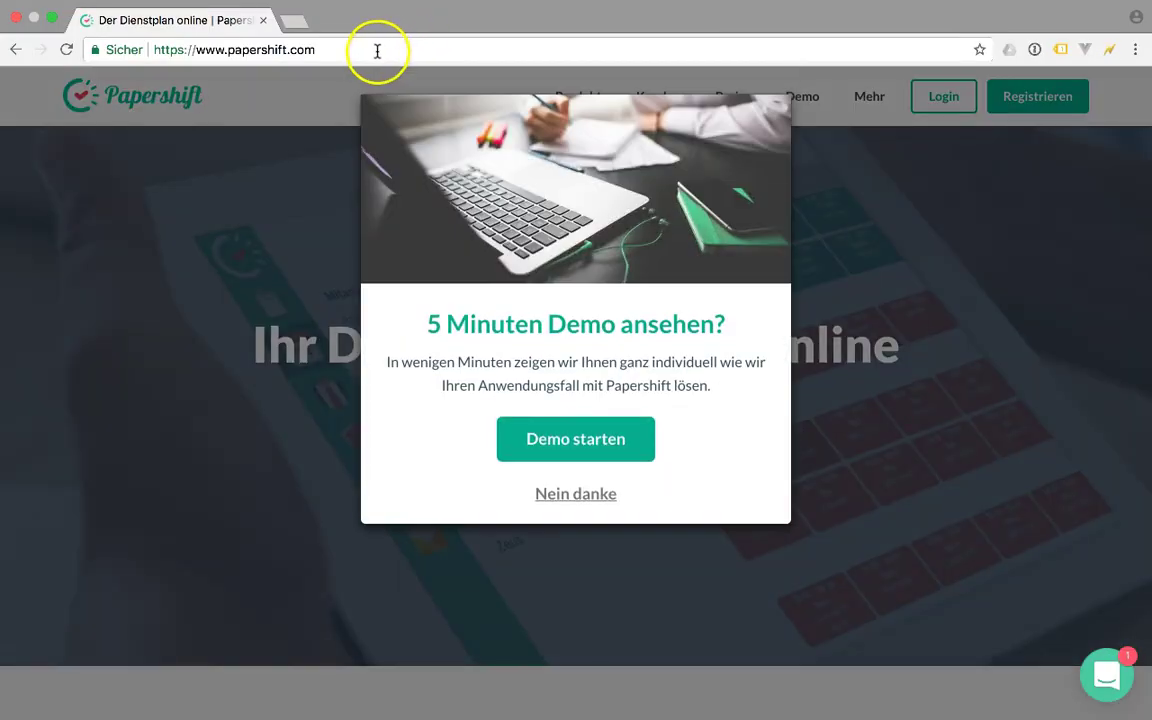
Dismiss the demo popup and load the pasted invitation link in Chrome
{"action": "left_click", "coordinate": [566, 492]}
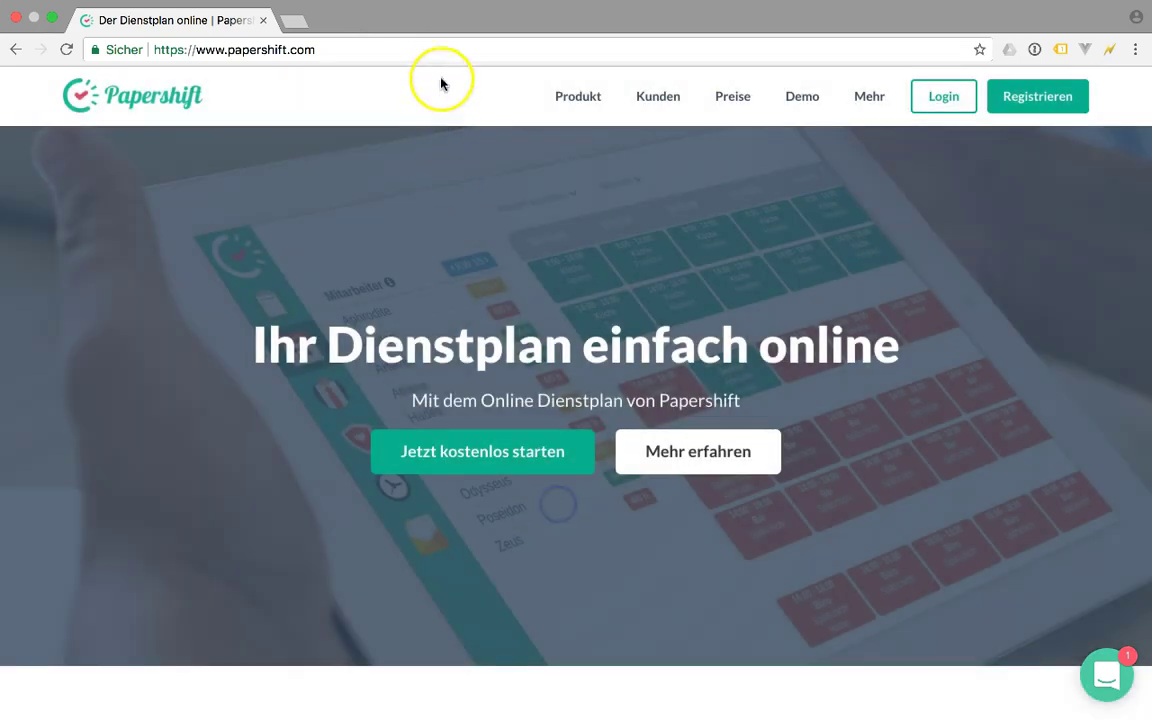
{"action": "left_click", "coordinate": [460, 48]}
{"action": "key", "text": "super+v"}
{"action": "key", "text": "Return"}
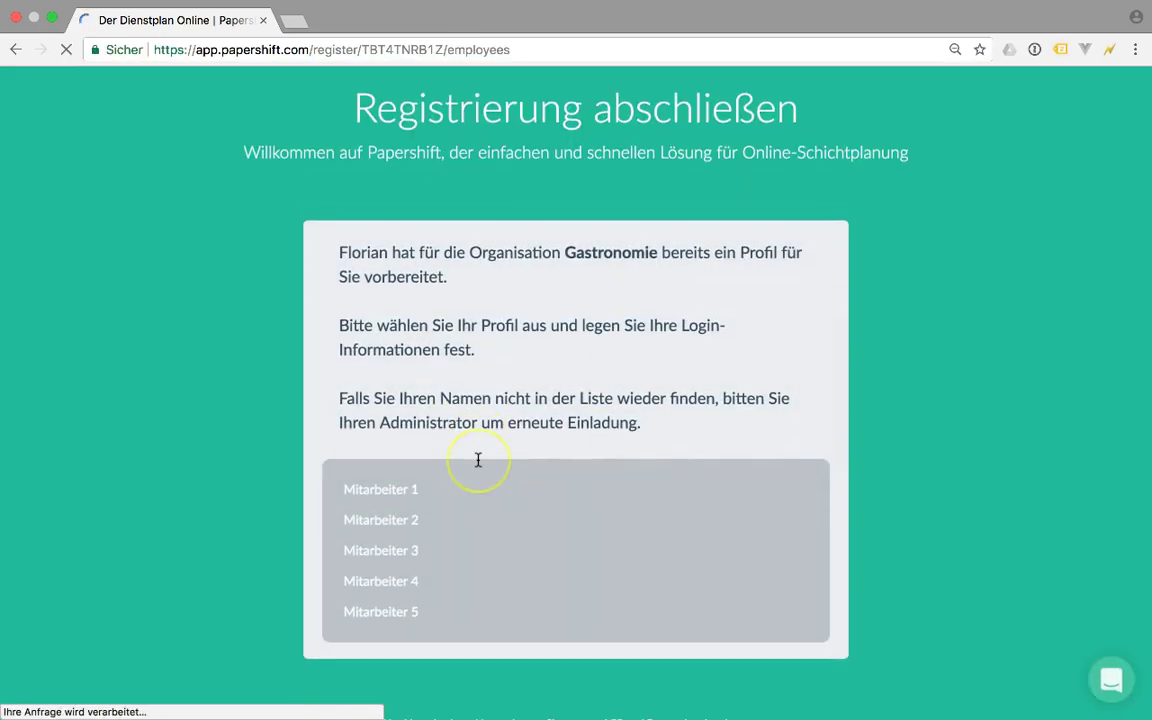
{"action": "scroll", "coordinate": [478, 460], "scroll_direction": "down", "scroll_amount": 1}
Register the Mitarbeiter 4 profile with an e-mail address and password and save
{"action": "left_click", "coordinate": [419, 538]}
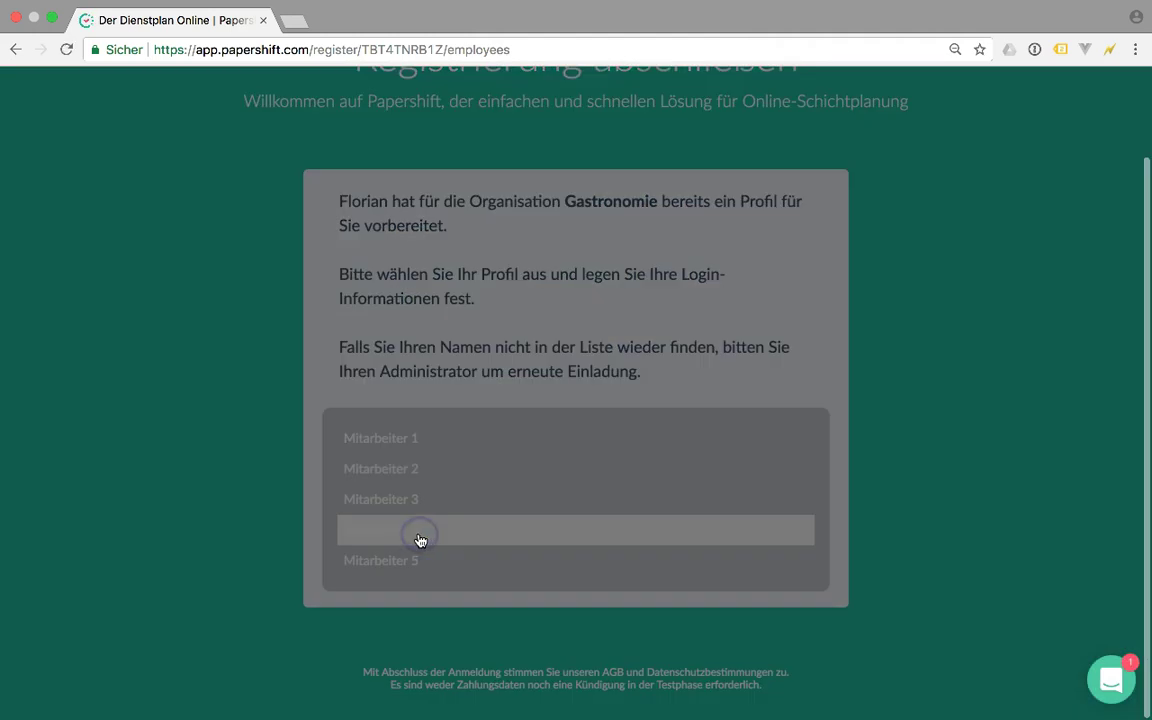
{"action": "left_click", "coordinate": [378, 320]}
{"action": "type", "text": "kjsadnkajsdnkajsdnkasjdnkajsnd"}
{"action": "left_click", "coordinate": [381, 391]}
{"action": "key", "text": "BackSpace"}
{"action": "key", "text": "BackSpace"}
{"action": "key", "text": "BackSpace"}
{"action": "type", "text": "asd"}
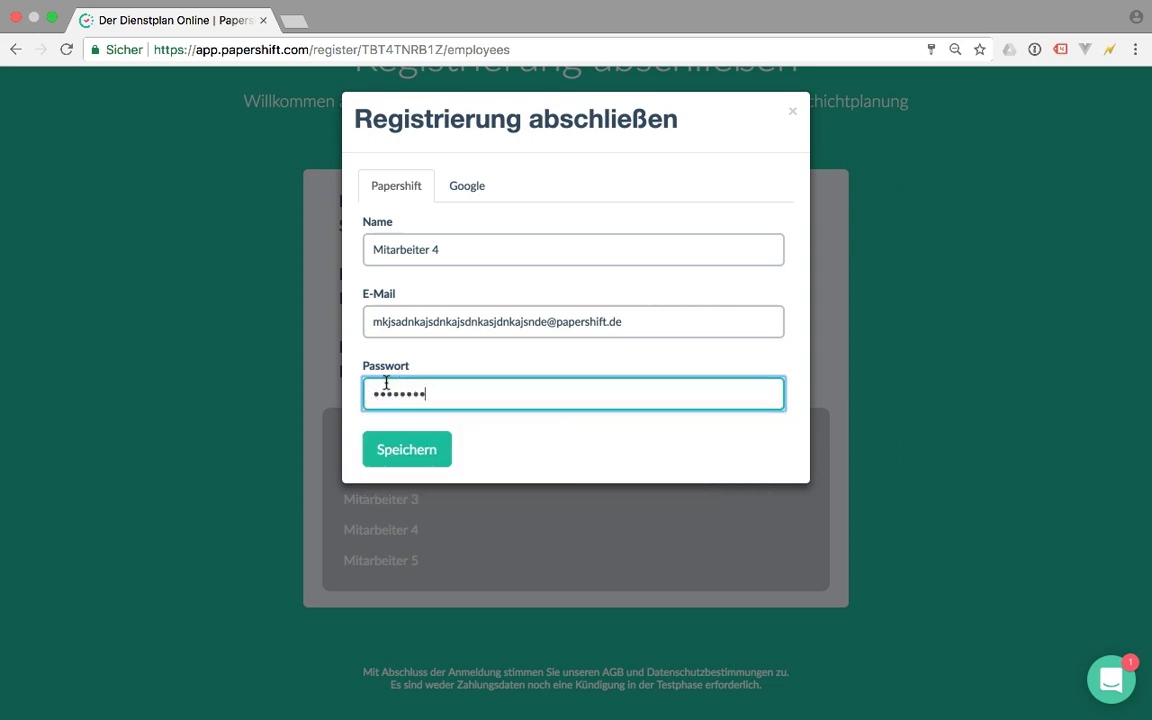
{"action": "left_click", "coordinate": [404, 452]}
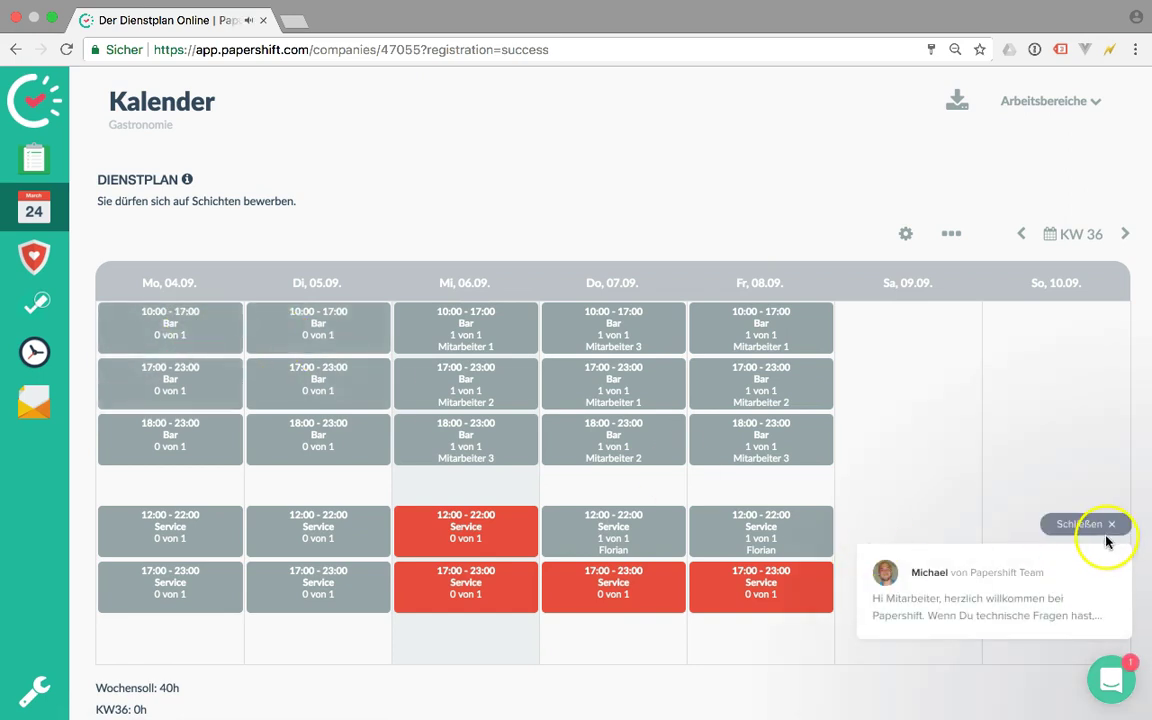
Dismiss the chat popup and apply for the Wed 12:00, Thu 17:00 and Fri 17:00 Service shifts
{"action": "left_click", "coordinate": [1107, 530]}
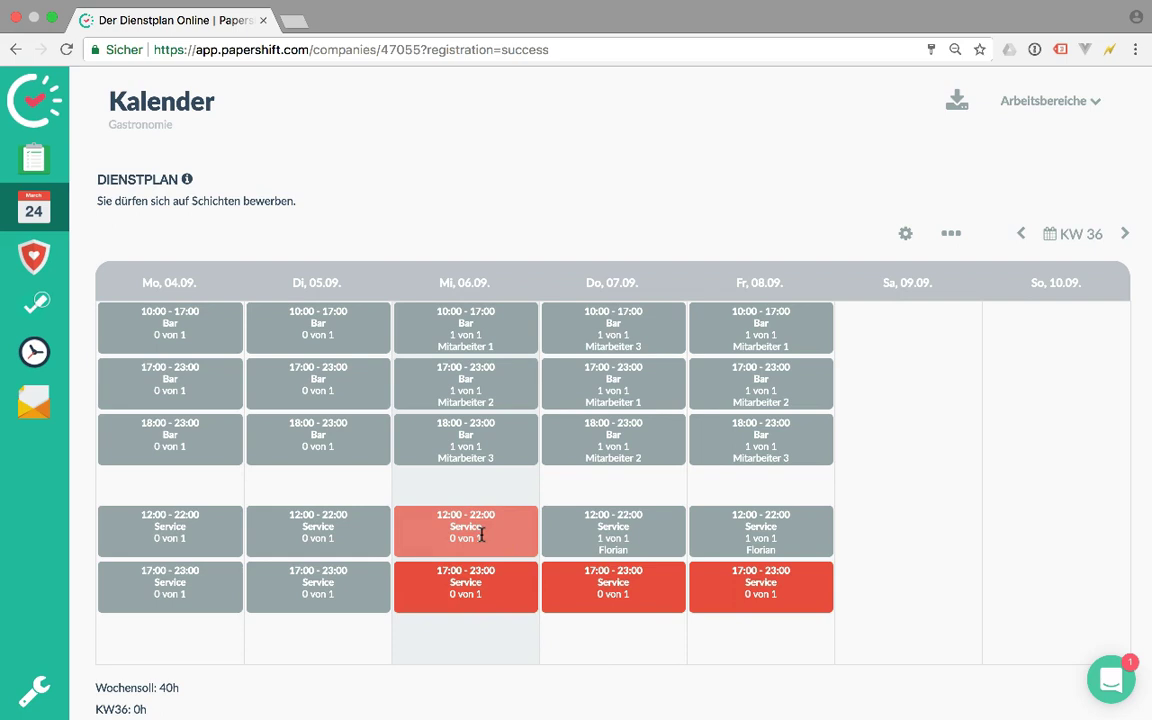
{"action": "left_click", "coordinate": [481, 535]}
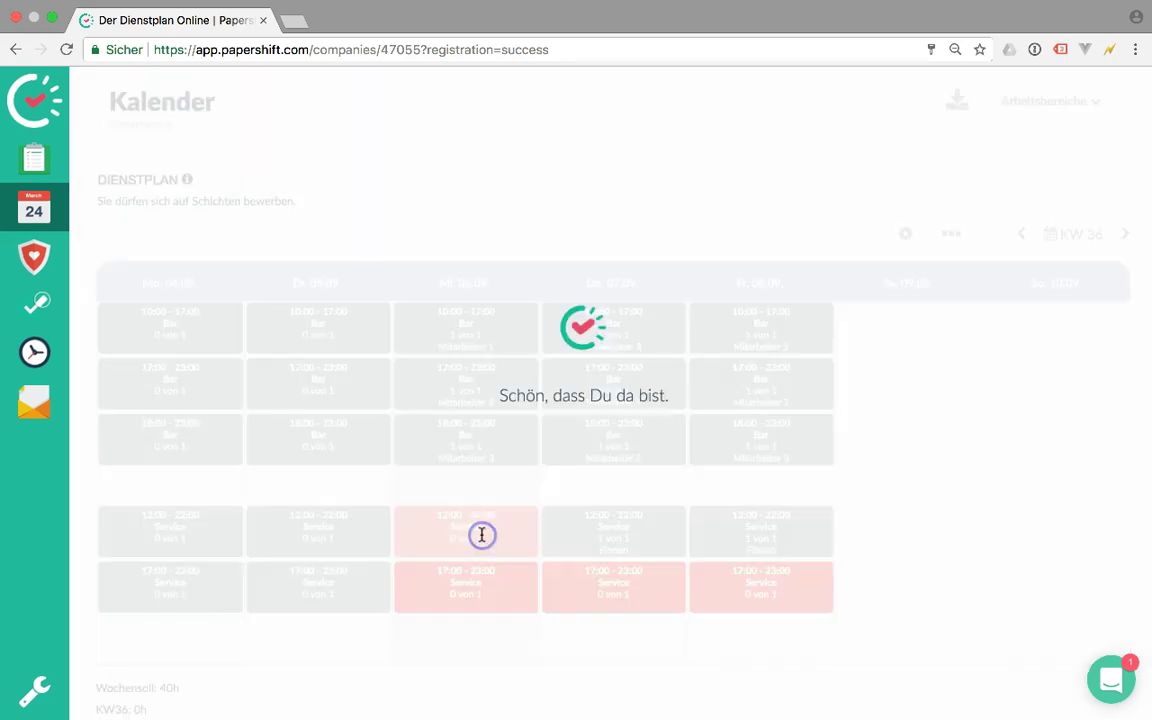
{"action": "left_click", "coordinate": [620, 585]}
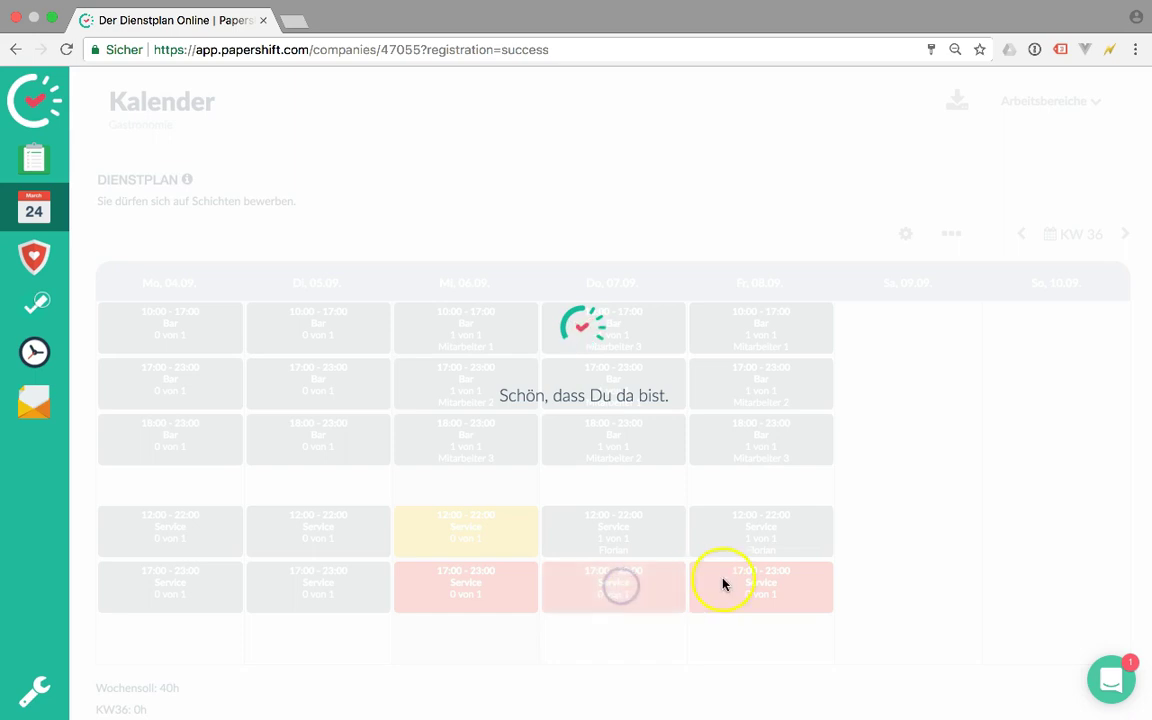
{"action": "left_click", "coordinate": [764, 578]}
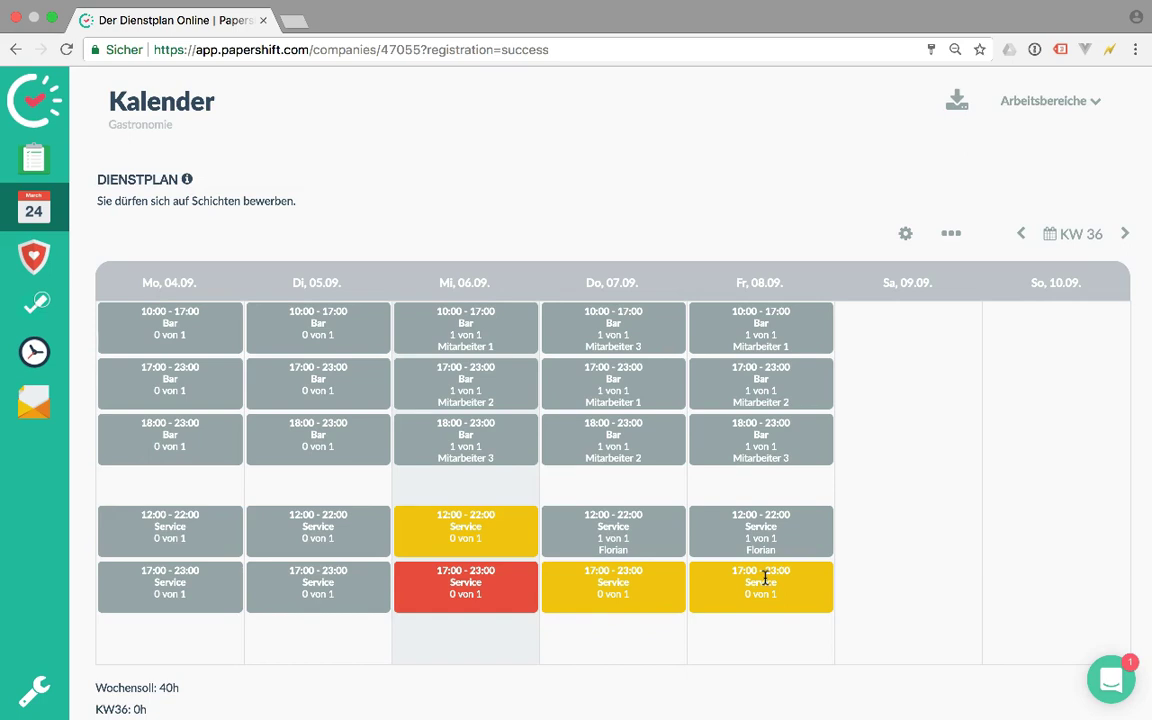
{"action": "key", "text": "super+Tab"}
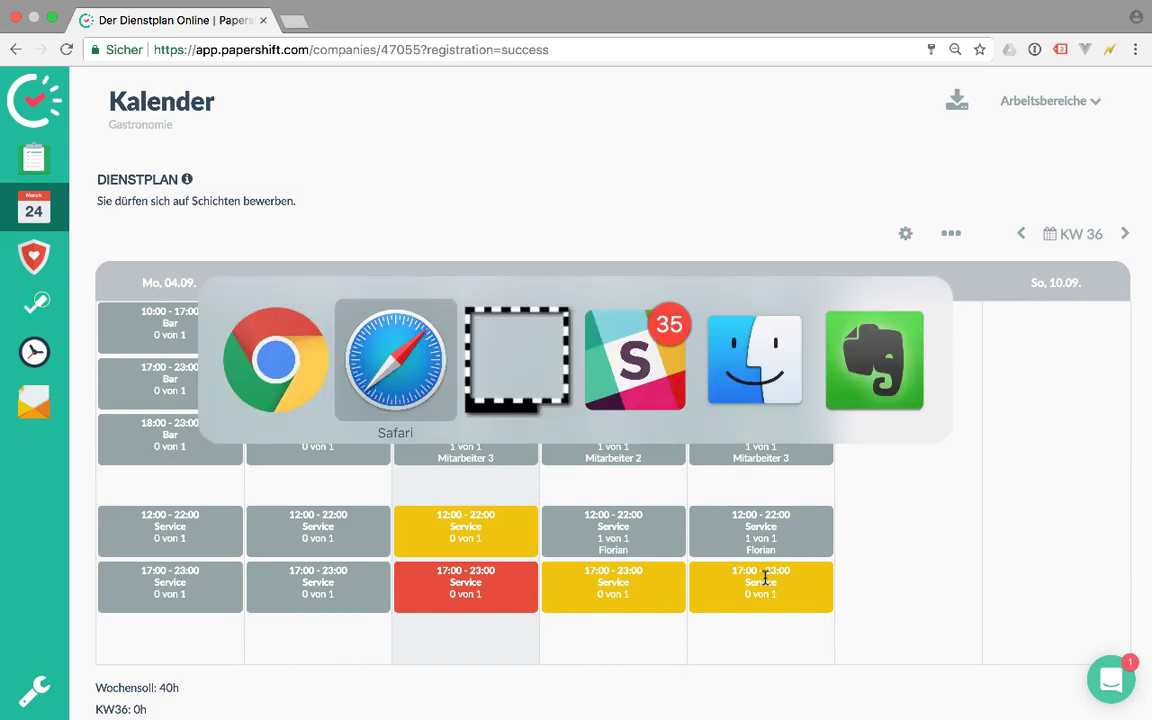
Reload the calendar and staff Wednesday's 12:00 Service shift with Mitarbeiter 4
{"action": "left_click", "coordinate": [40, 187]}
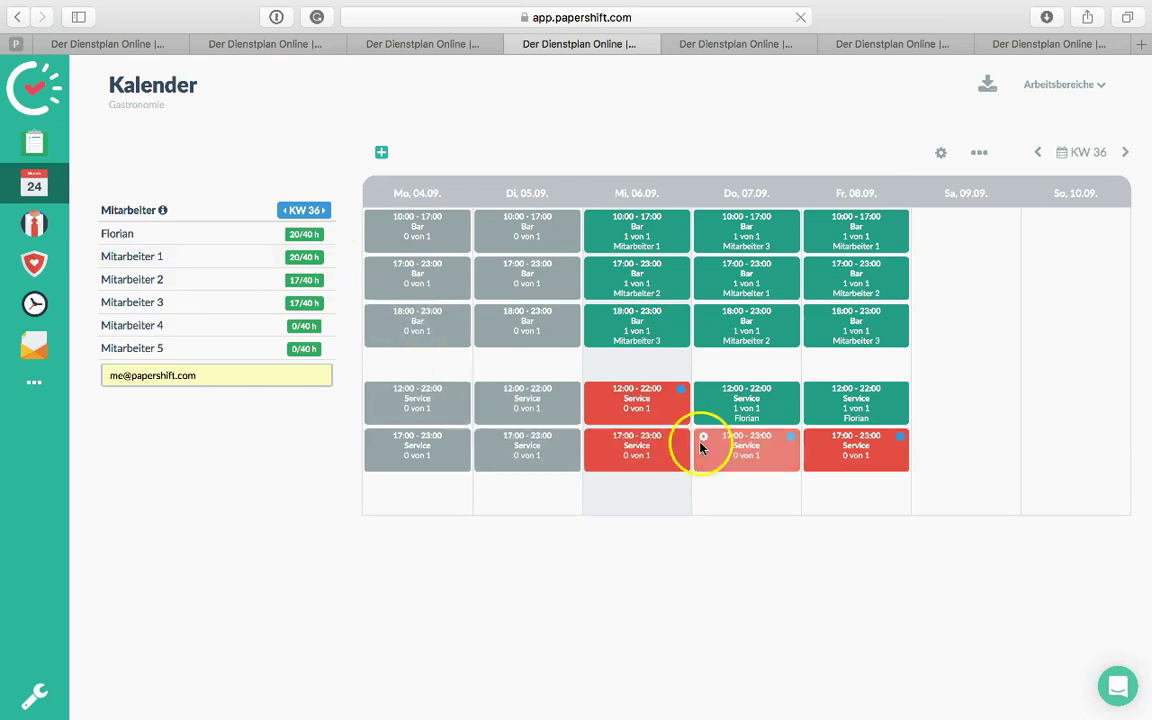
{"action": "mouse_move", "coordinate": [678, 391]}
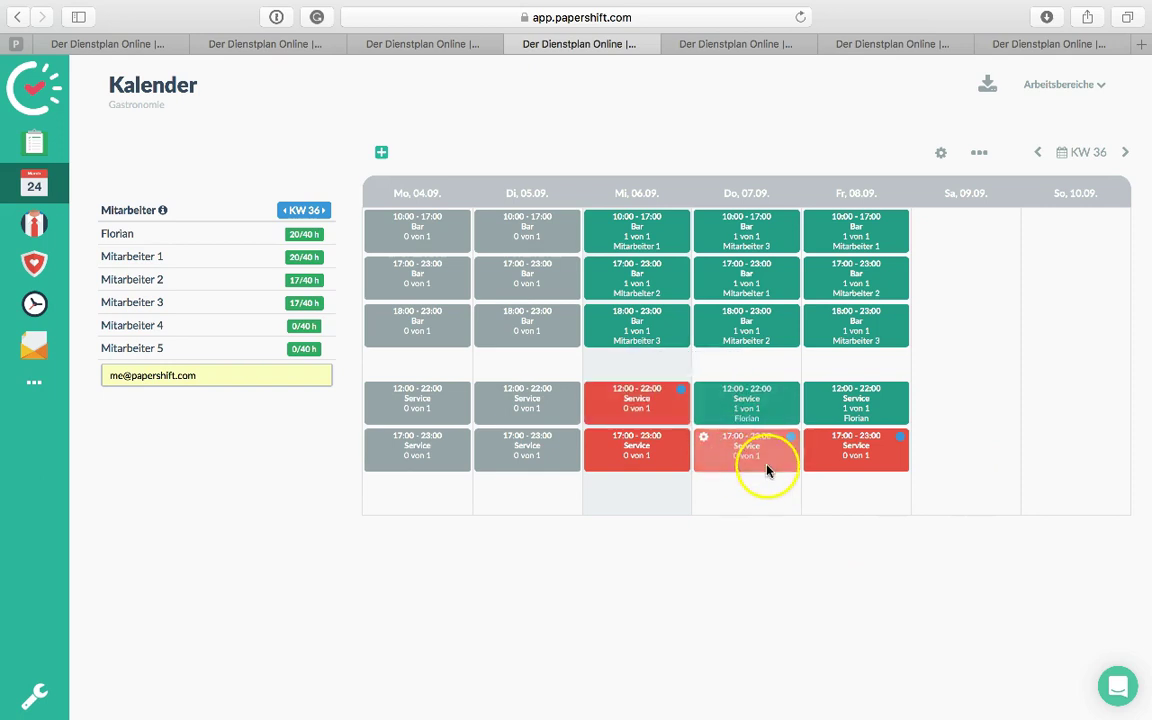
{"action": "mouse_move", "coordinate": [901, 442]}
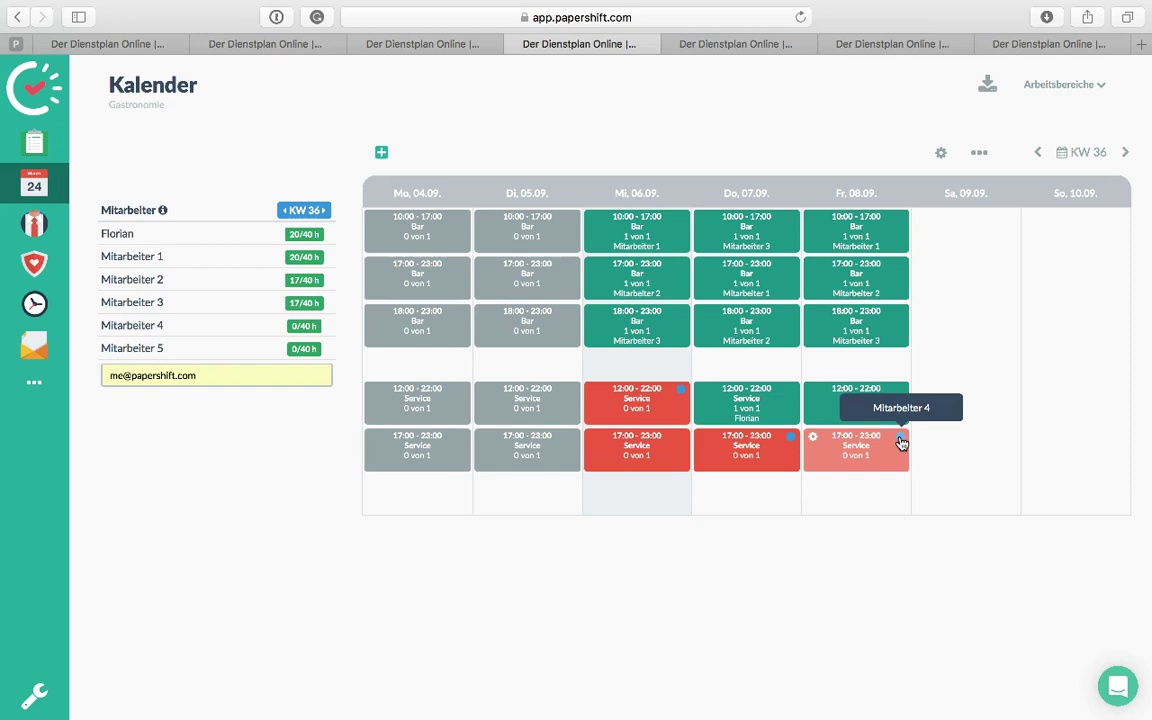
{"action": "mouse_move", "coordinate": [901, 442]}
{"action": "left_mouse_down"}
{"action": "mouse_move", "coordinate": [886, 470]}
{"action": "mouse_move", "coordinate": [704, 450]}
{"action": "mouse_move", "coordinate": [663, 408]}
{"action": "left_mouse_up"}
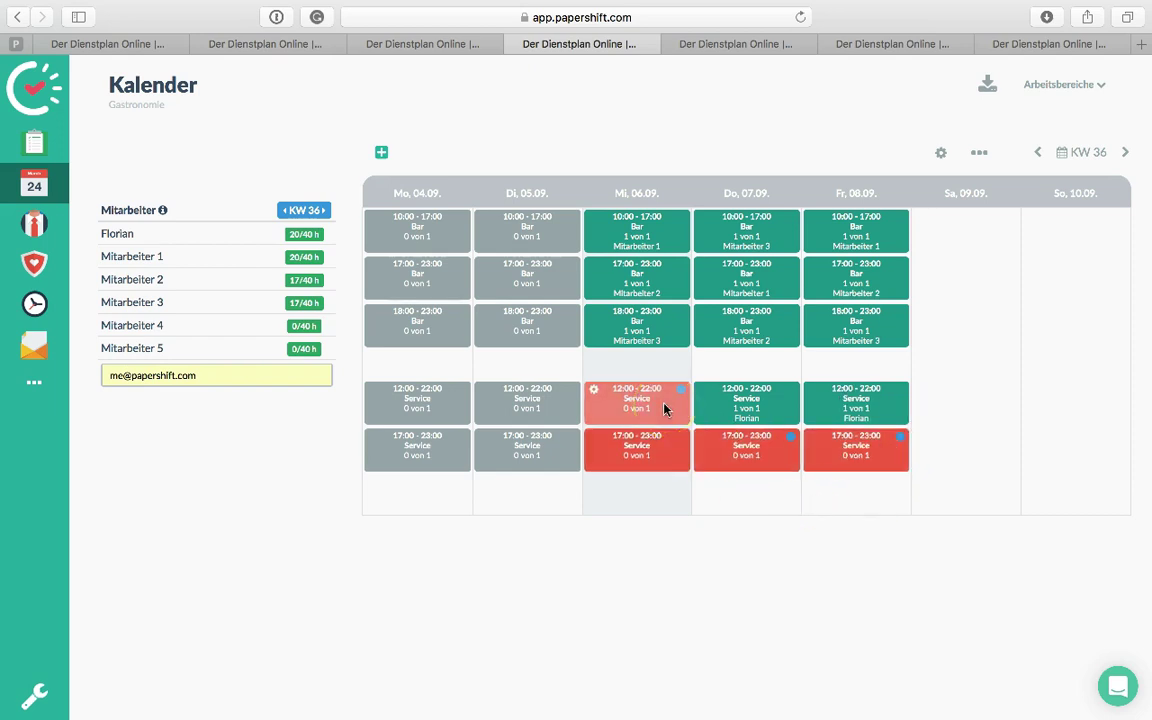
{"action": "left_click", "coordinate": [663, 406]}
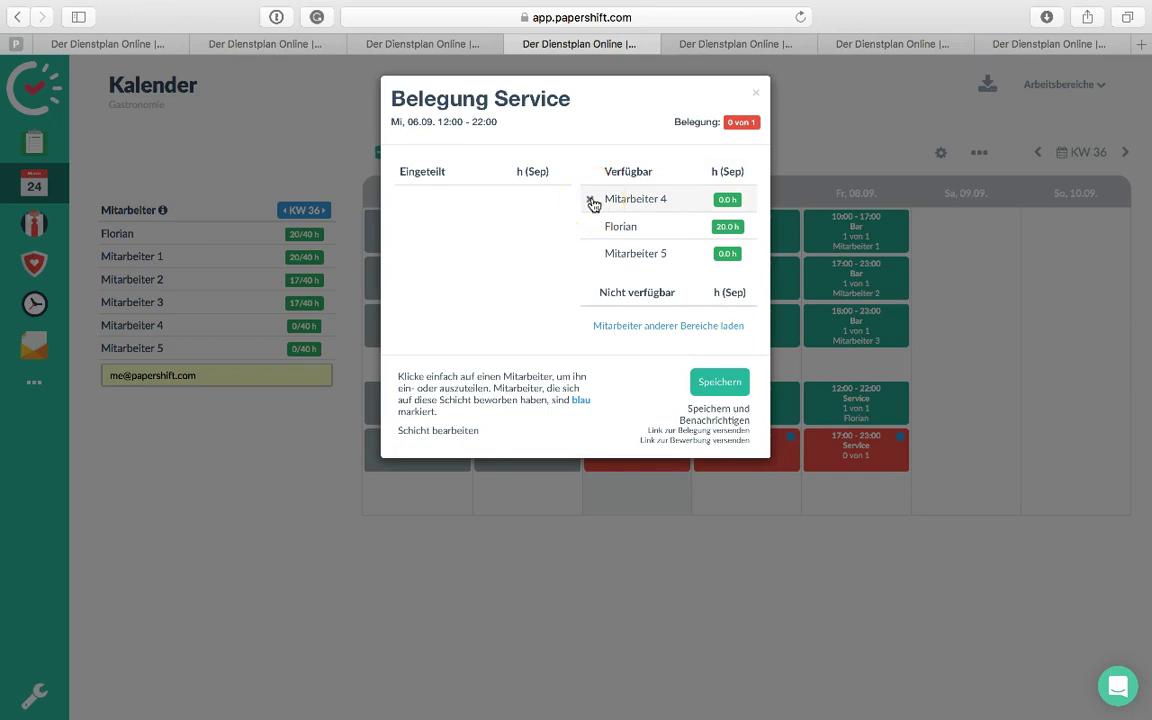
{"action": "left_click", "coordinate": [671, 203]}
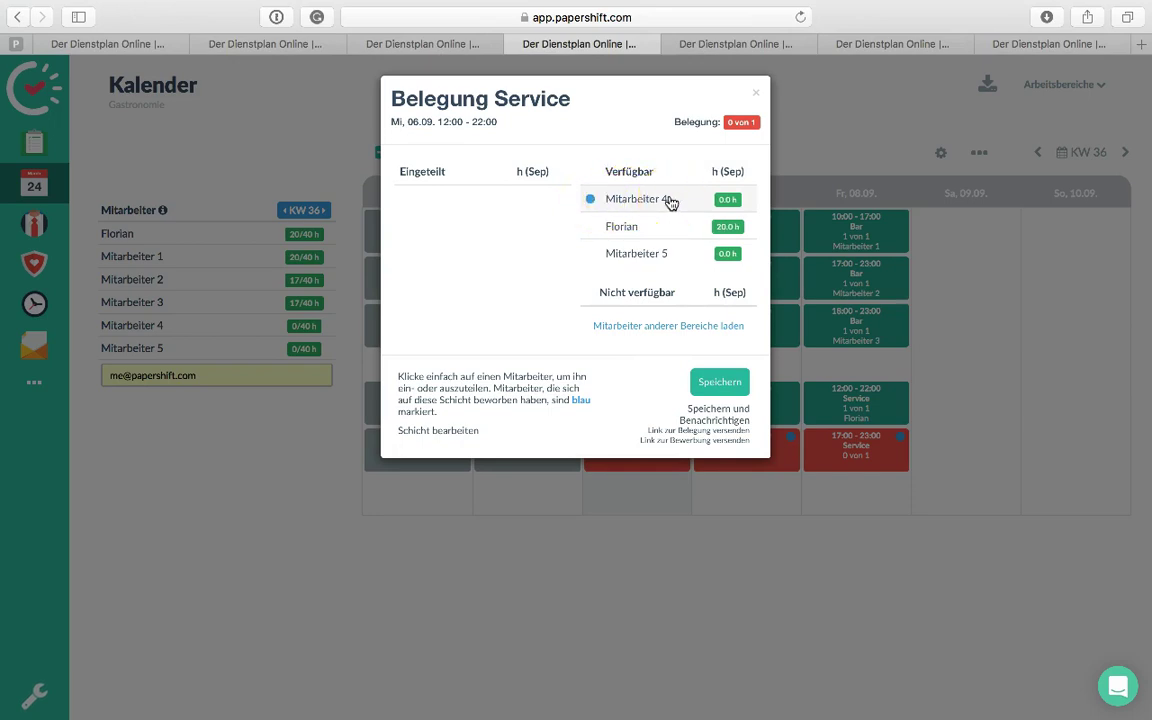
{"action": "left_click", "coordinate": [720, 362]}
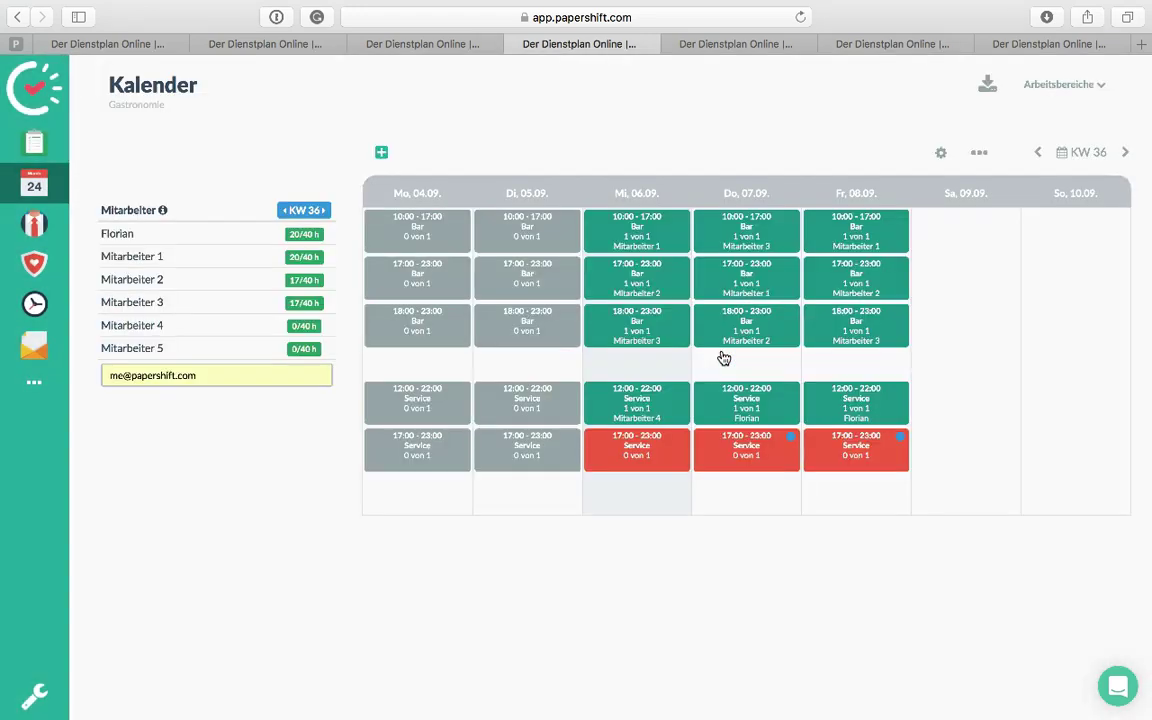
Staff Thursday's and Friday's 17:00 Service shifts with Mitarbeiter 4
{"action": "left_click", "coordinate": [689, 410]}
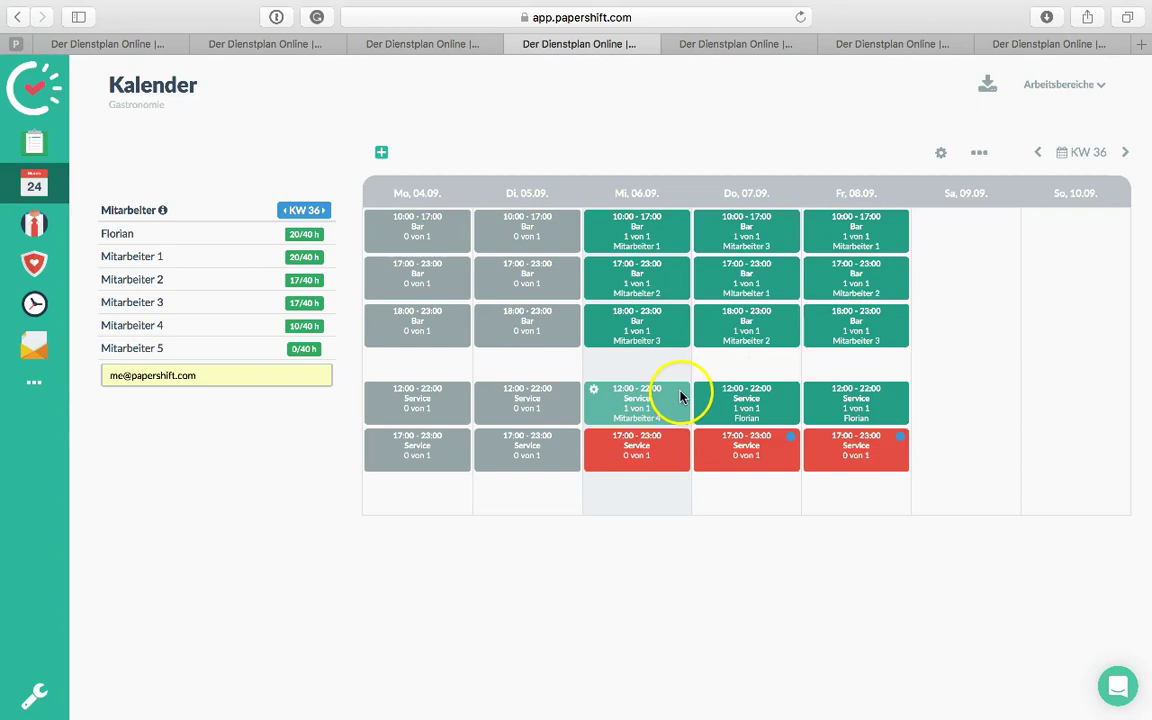
{"action": "left_click", "coordinate": [641, 400]}
{"action": "left_click", "coordinate": [764, 455]}
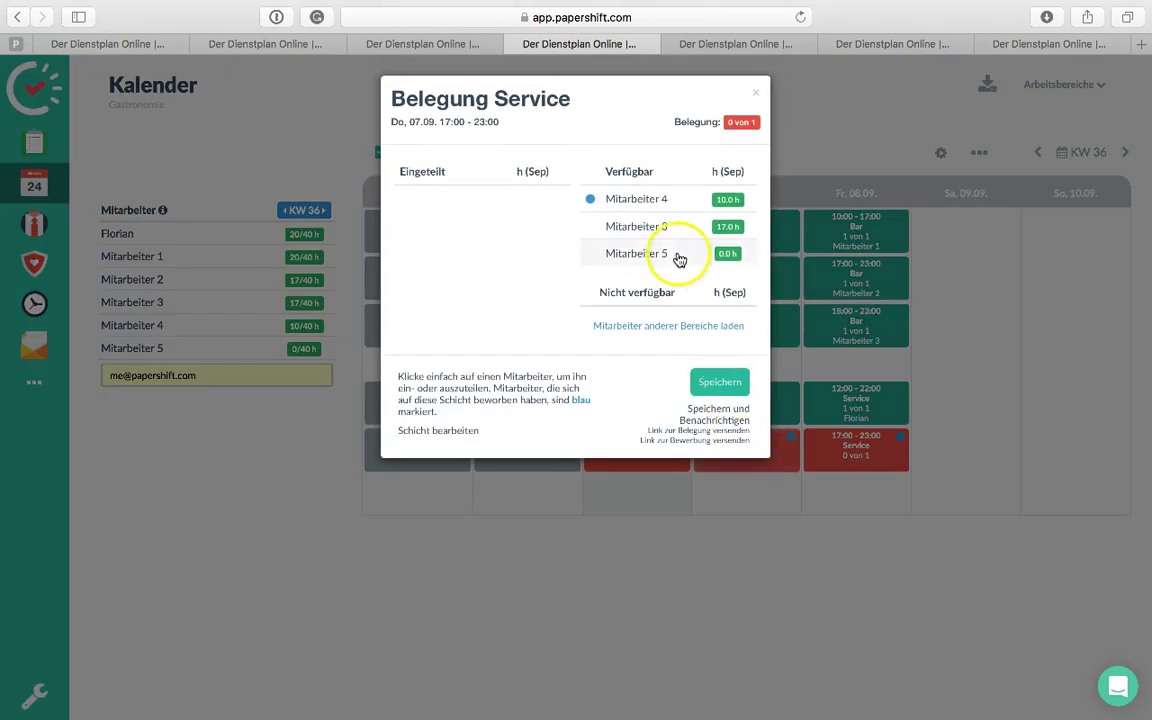
{"action": "left_click", "coordinate": [655, 205]}
{"action": "left_click", "coordinate": [720, 357]}
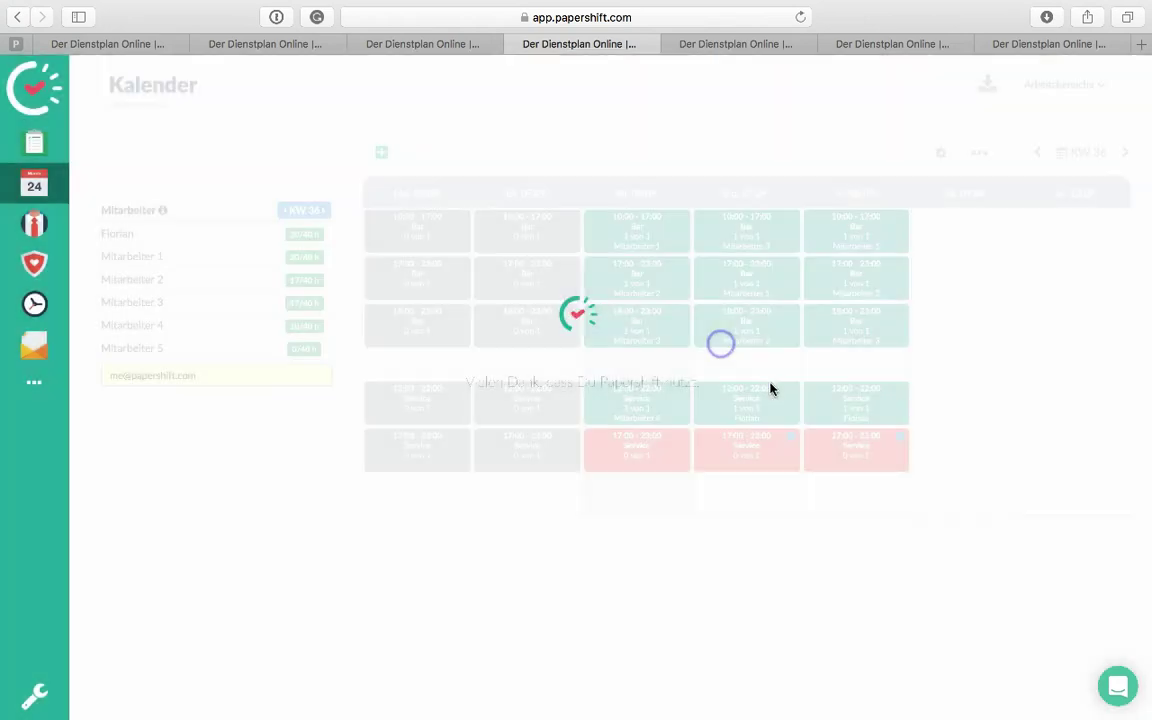
{"action": "left_click", "coordinate": [870, 451]}
{"action": "left_click", "coordinate": [645, 199]}
{"action": "left_click", "coordinate": [718, 355]}
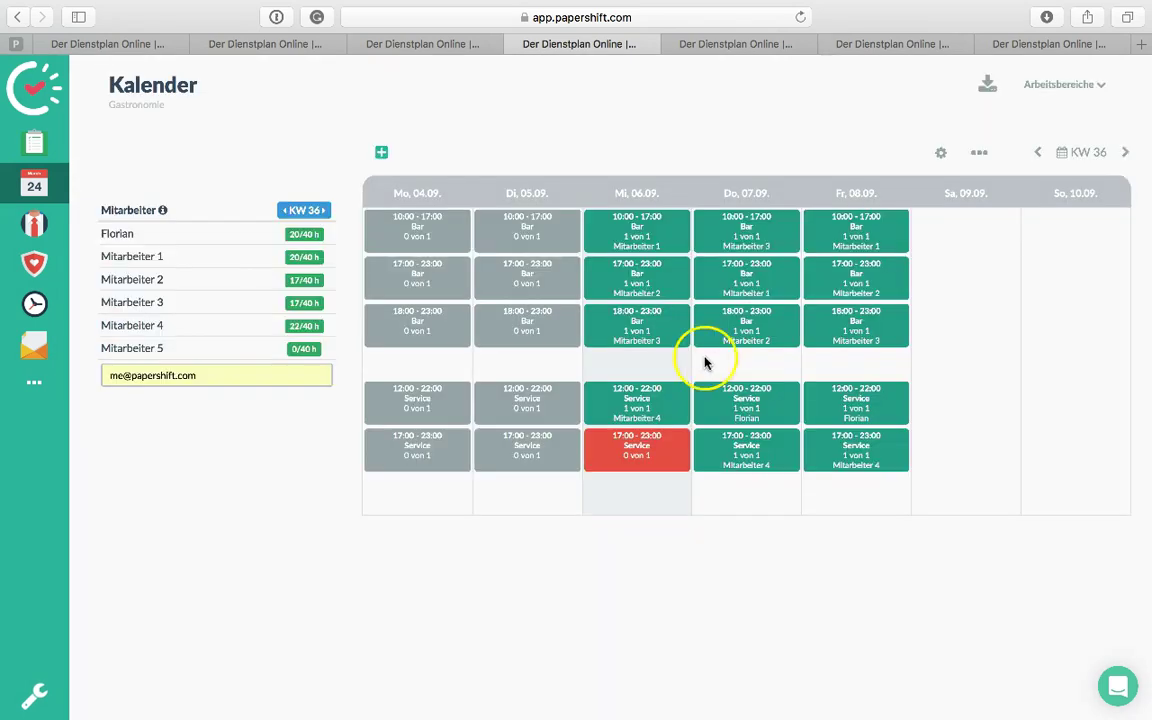
{"action": "left_click", "coordinate": [655, 450]}
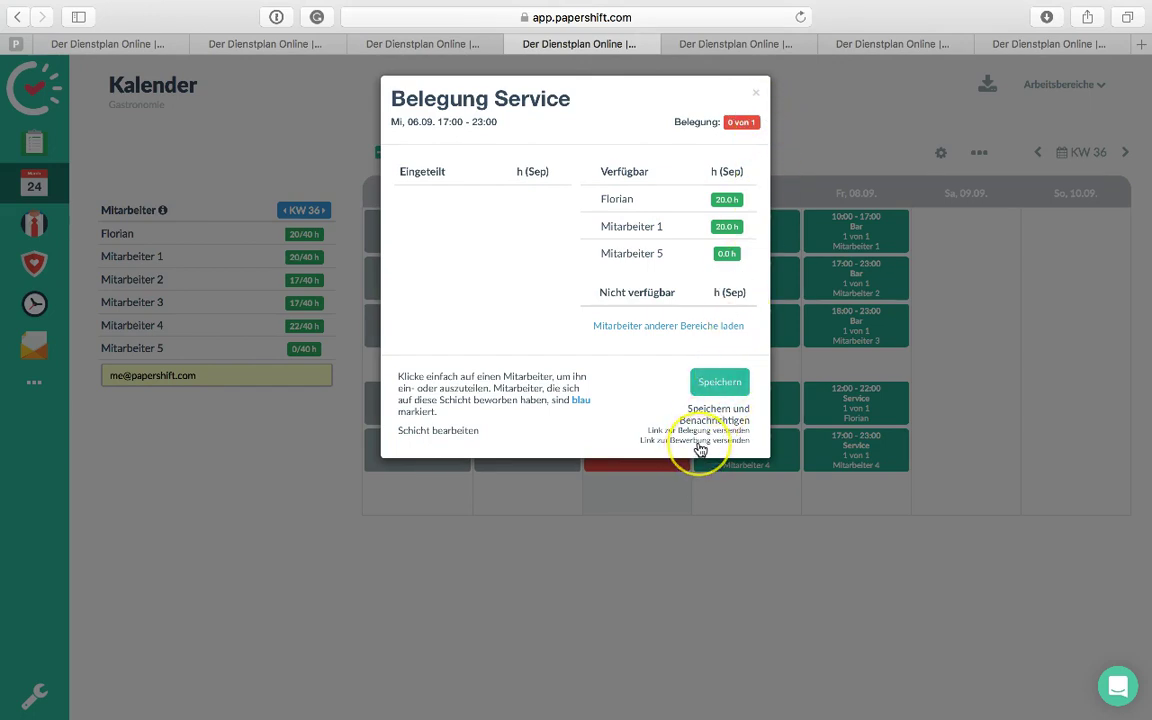
Close the Wednesday 17:00 staffing dialog unchanged and advance the calendar to KW 37
{"action": "left_click", "coordinate": [793, 538]}
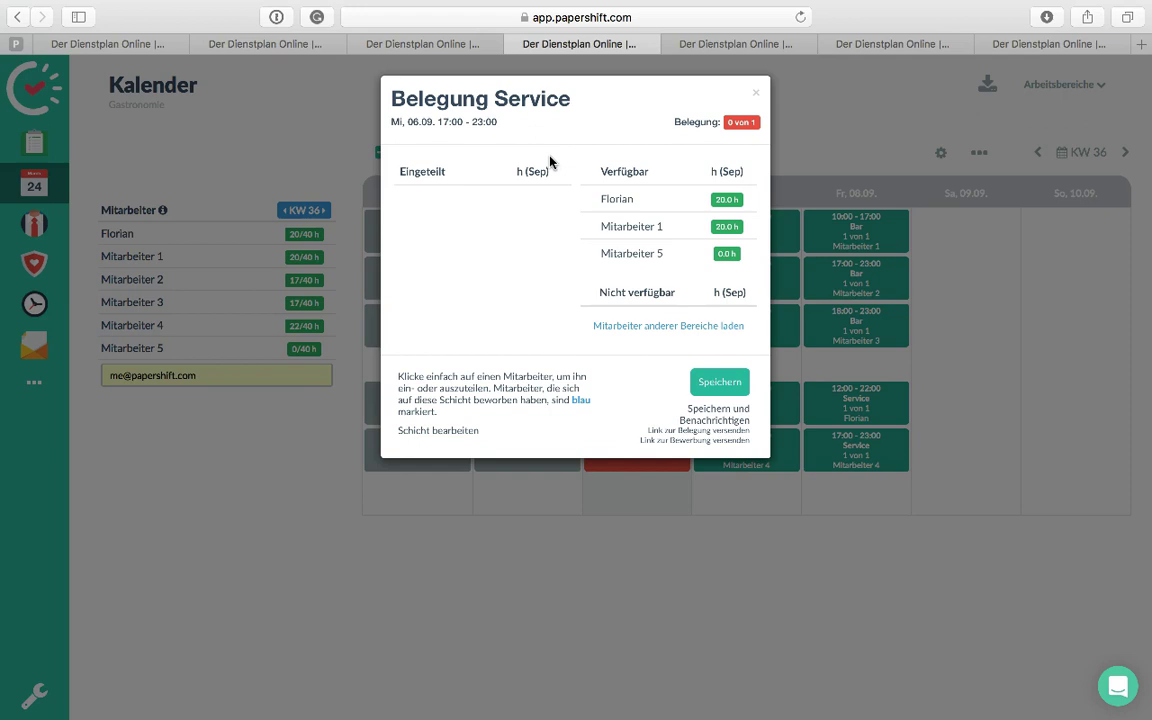
{"action": "left_click", "coordinate": [756, 93]}
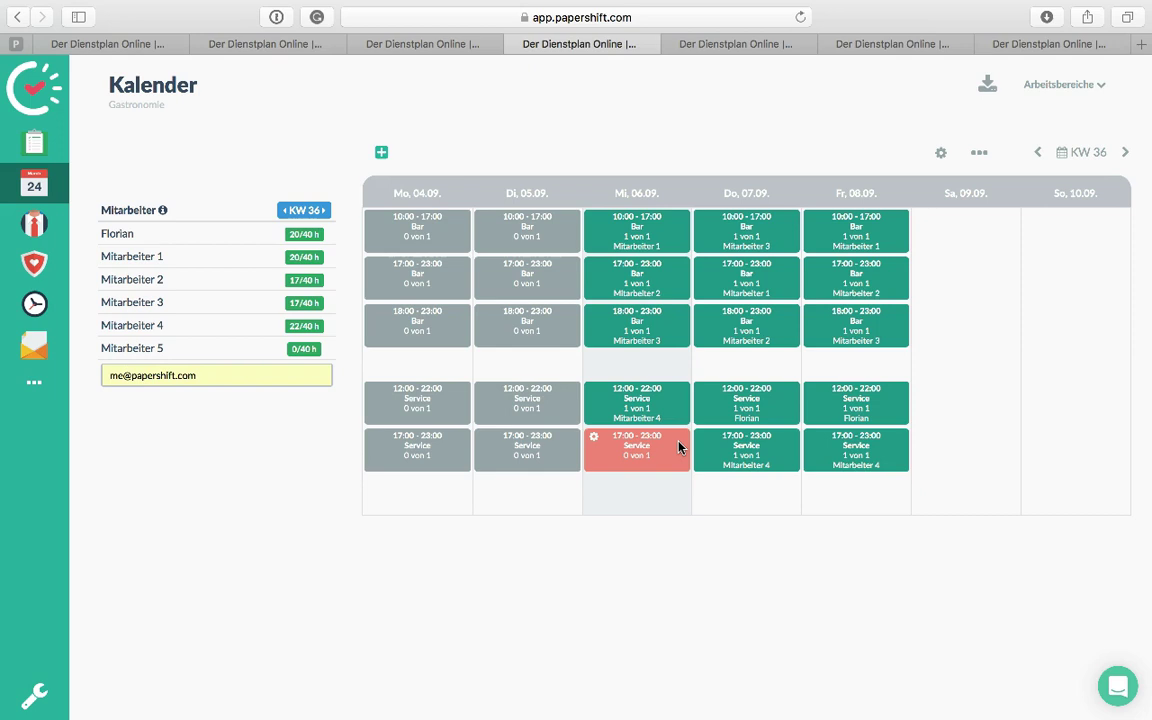
{"action": "left_click", "coordinate": [1126, 153]}
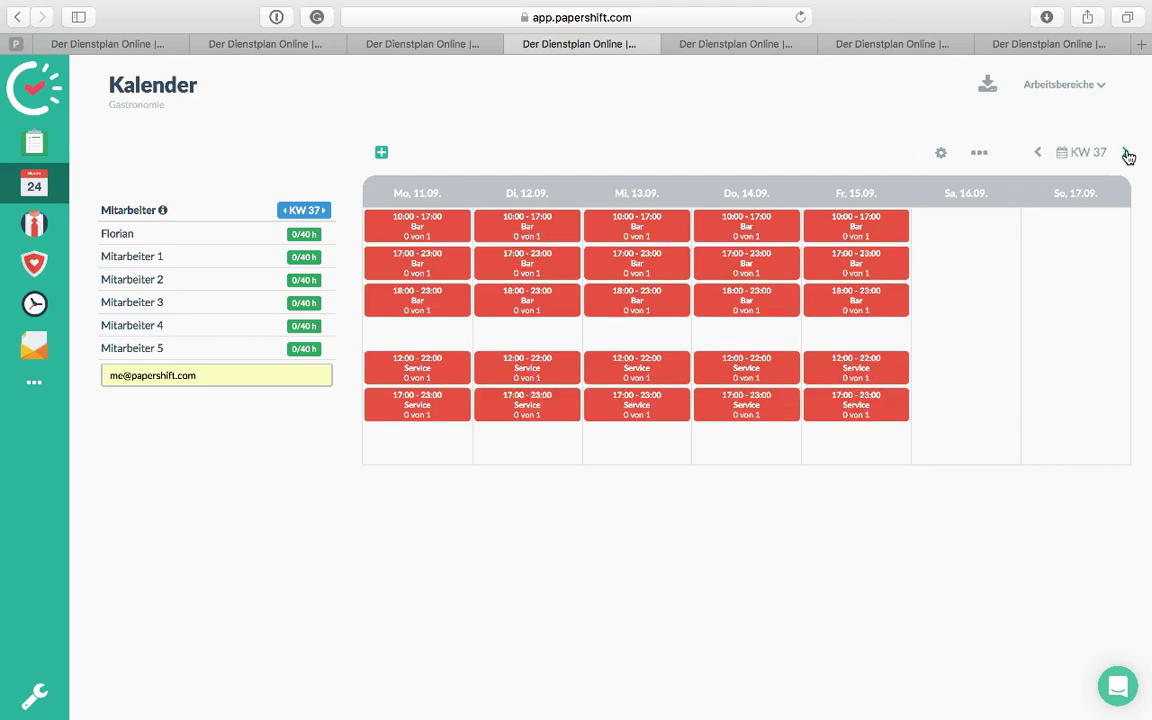
Staff the Monday 10:00–17:00 Bar shift with Mitarbeiter 1, then check KW 38 and return to KW 37
{"action": "left_click", "coordinate": [418, 226]}
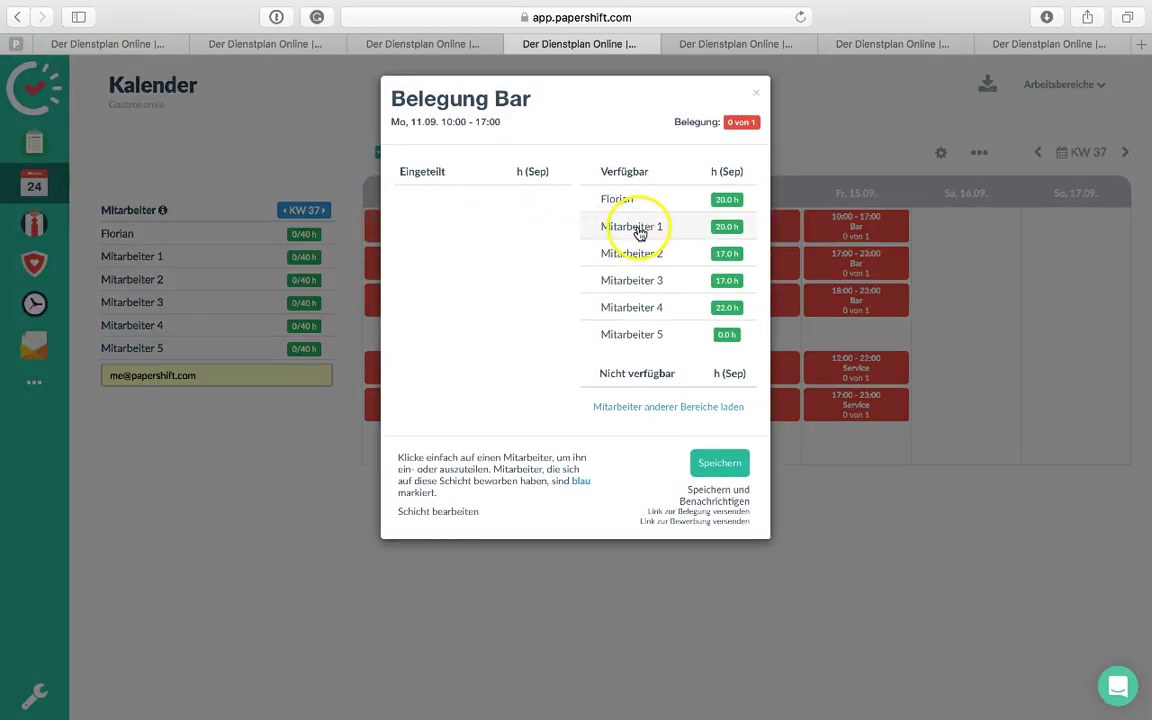
{"action": "left_click", "coordinate": [638, 228]}
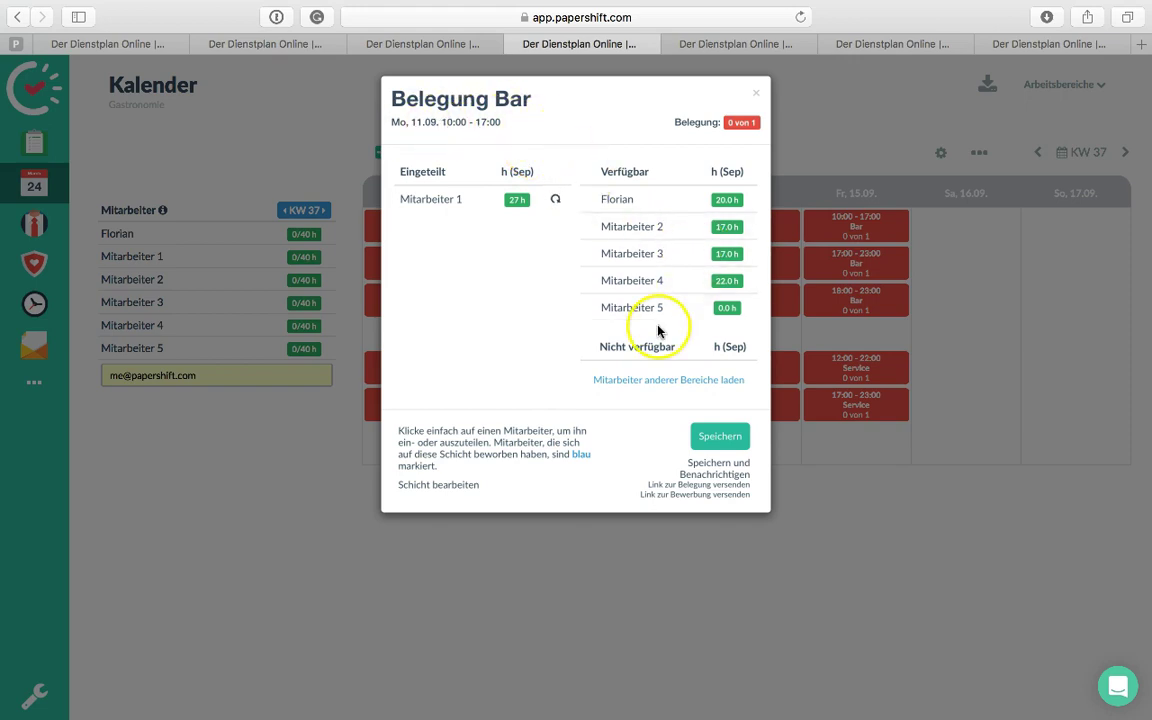
{"action": "left_click", "coordinate": [729, 433]}
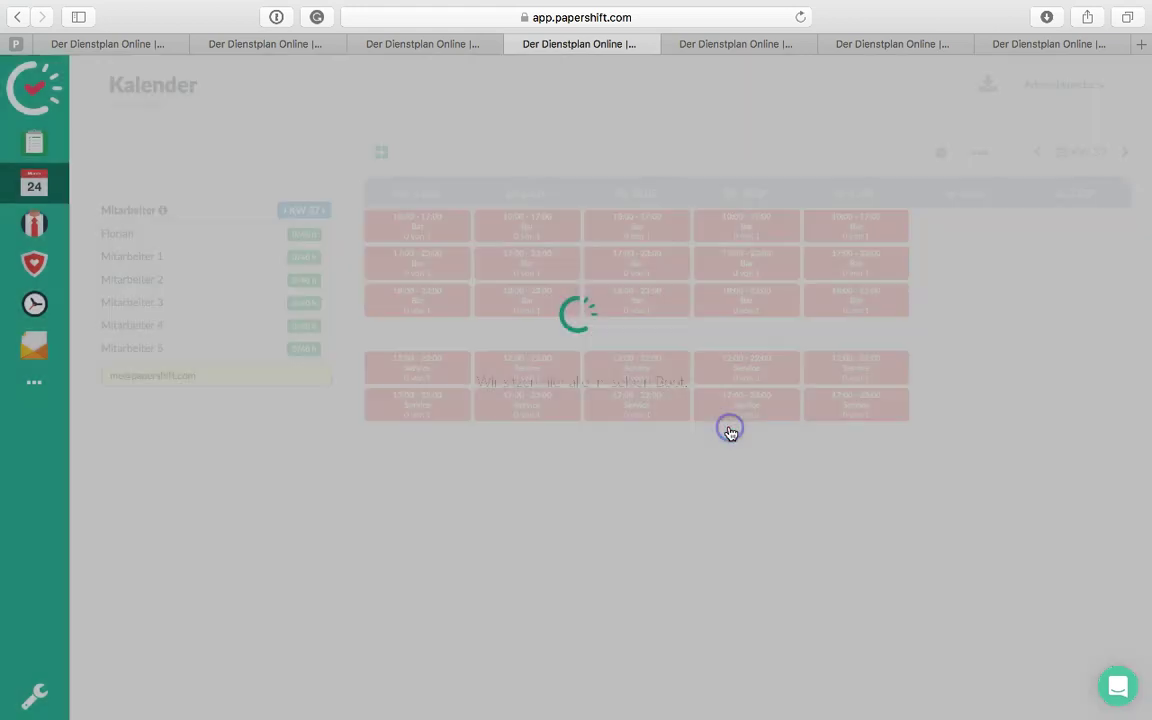
{"action": "left_click", "coordinate": [1127, 155]}
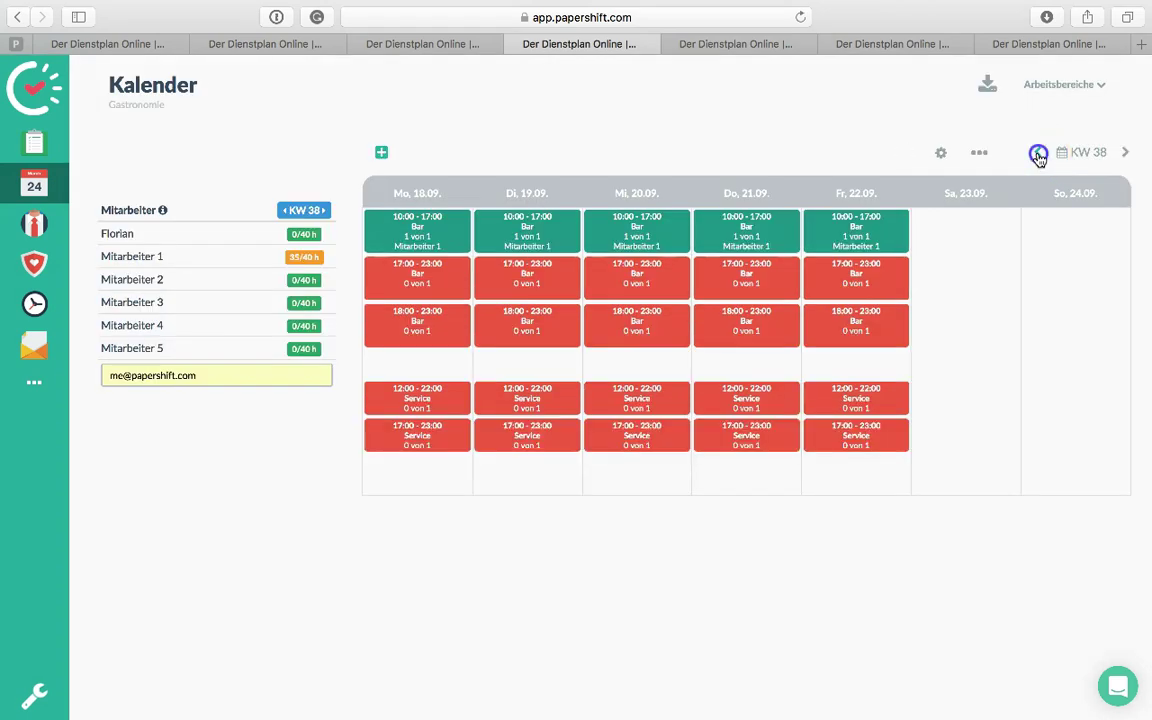
{"action": "left_click", "coordinate": [1039, 155]}
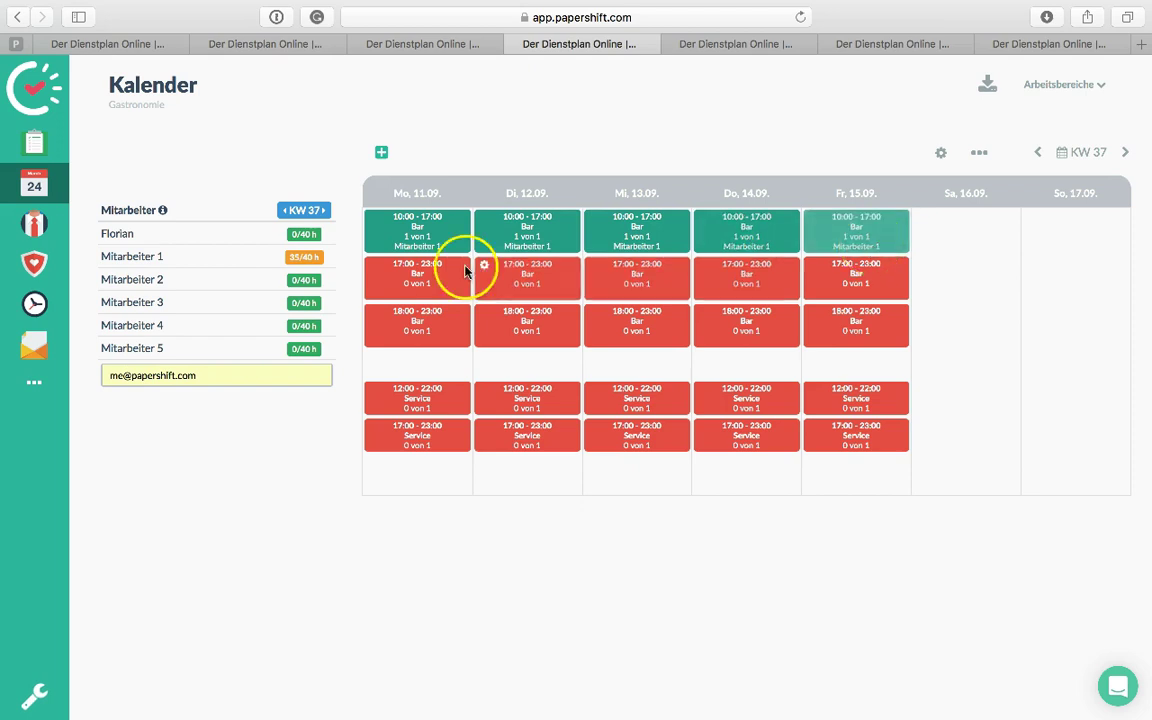
{"action": "mouse_move", "coordinate": [298, 264]}
{"action": "left_mouse_down"}
{"action": "mouse_move", "coordinate": [316, 262]}
{"action": "mouse_move", "coordinate": [272, 257]}
{"action": "mouse_move", "coordinate": [329, 268]}
{"action": "mouse_move", "coordinate": [316, 261]}
{"action": "left_mouse_up"}
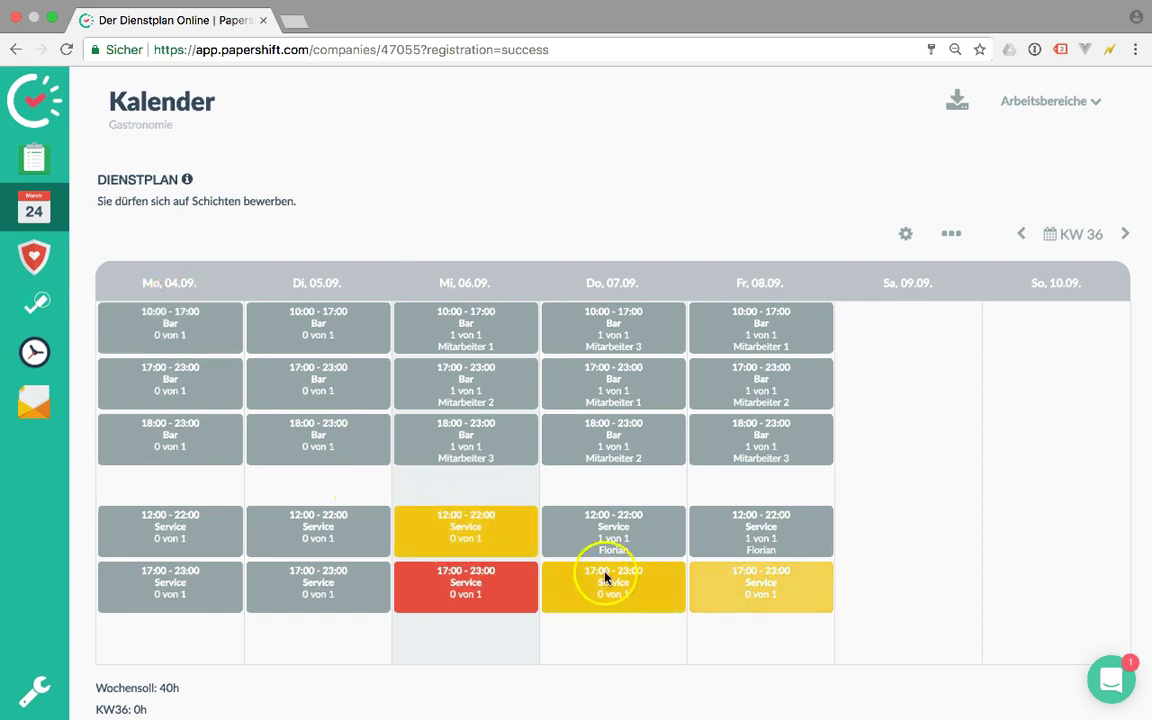
Reload the employee's shift plan, advance it to KW 37, and go to Verfügbarkeiten
{"action": "left_click", "coordinate": [570, 49]}
{"action": "key", "text": "Return"}
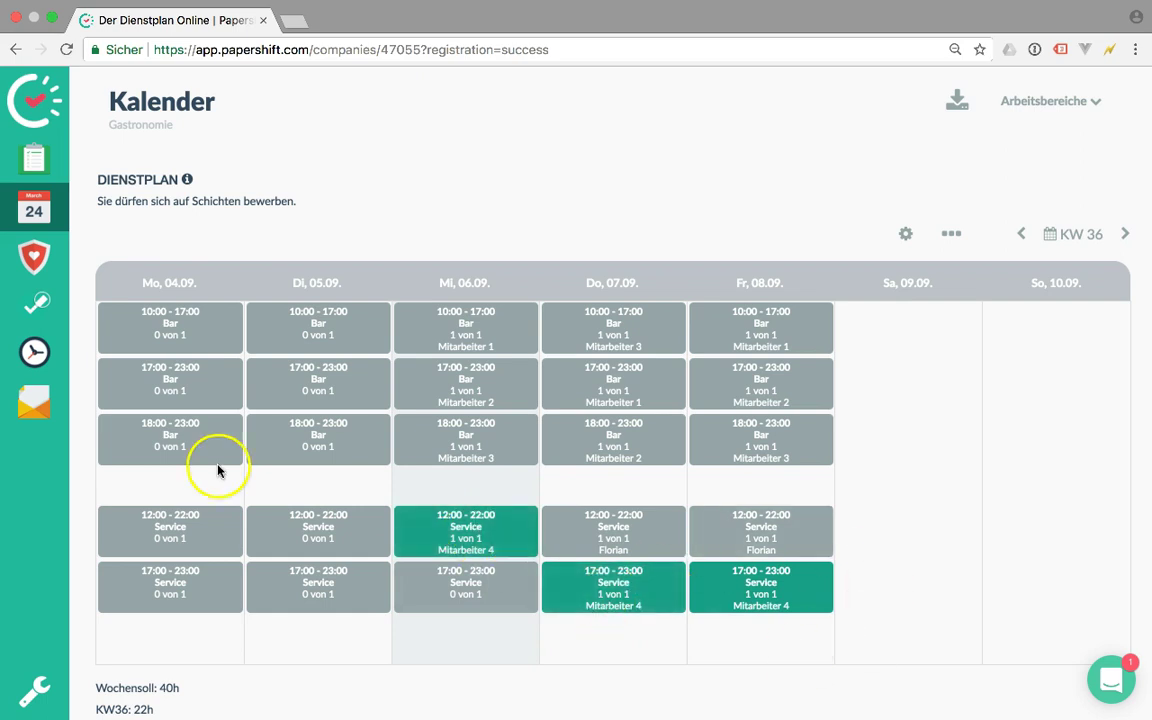
{"action": "left_click", "coordinate": [1125, 233]}
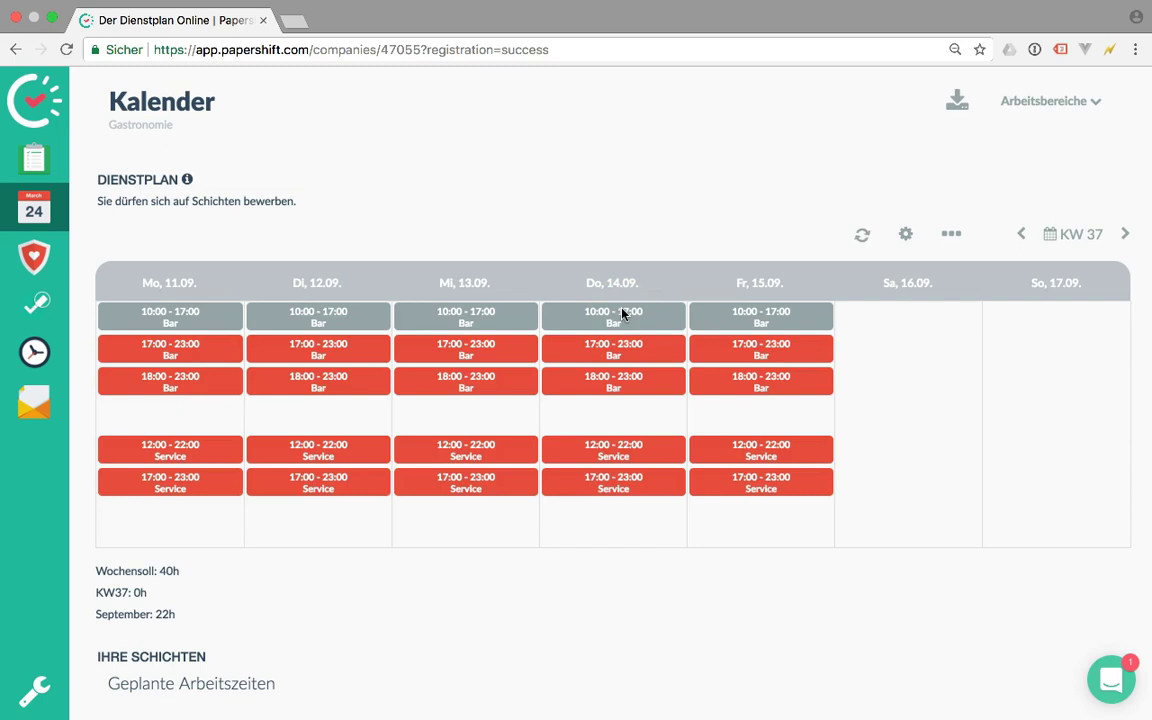
{"action": "left_click", "coordinate": [44, 313]}
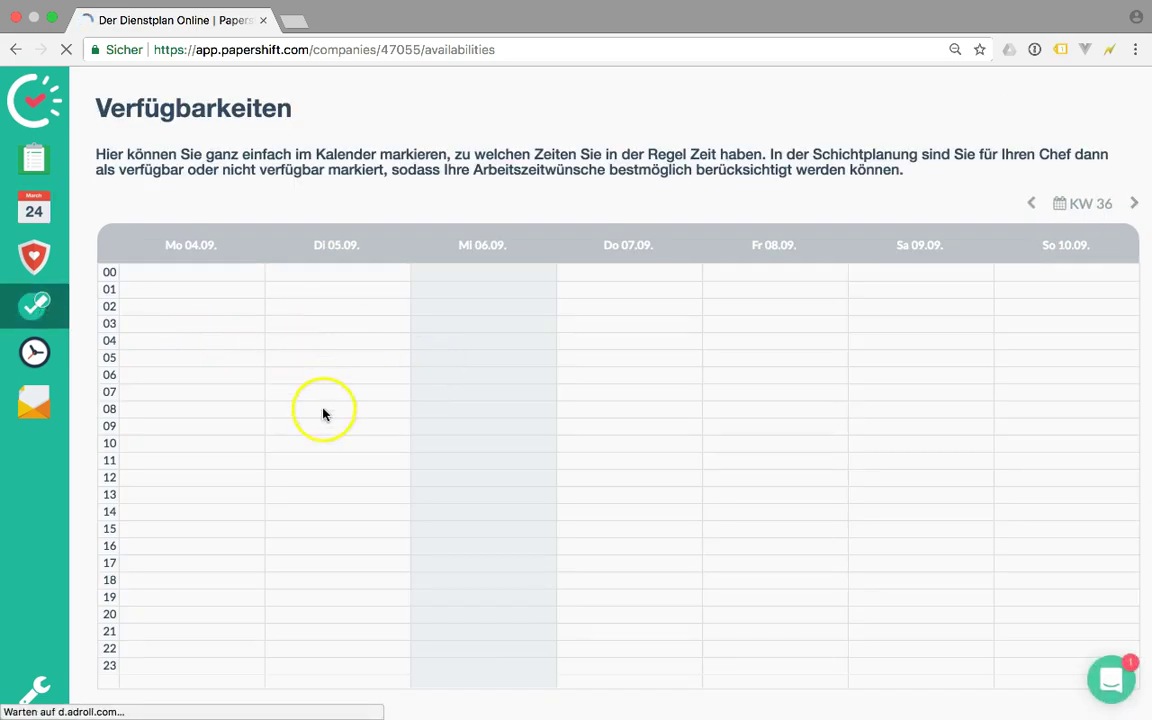
Mark availability: Tue 05.09 11:00–19:00, Thu–Fri 07–08.09 4:00–22:00, Wed–Thu 13–14.09 5:00–22:00
{"action": "left_click_drag", "start_coordinate": [327, 456], "coordinate": [332, 587]}
{"action": "left_click_drag", "start_coordinate": [575, 345], "coordinate": [630, 638]}
{"action": "left_click_drag", "start_coordinate": [760, 340], "coordinate": [766, 622]}
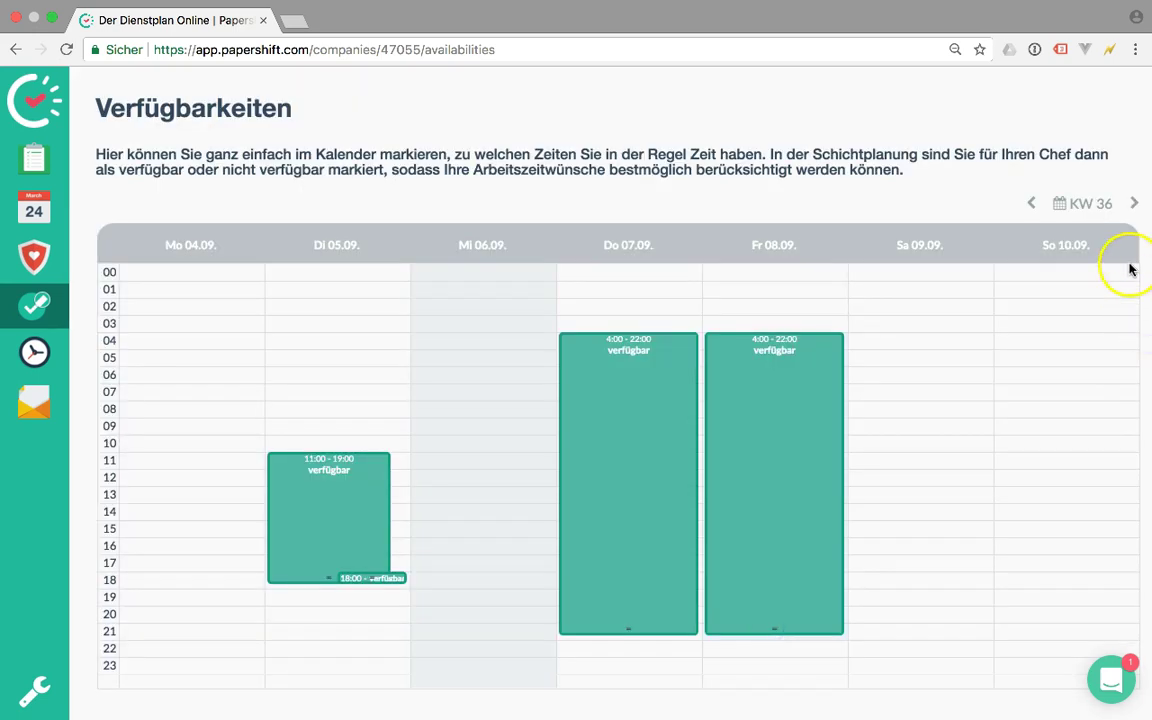
{"action": "left_click", "coordinate": [1134, 204]}
{"action": "left_click_drag", "start_coordinate": [507, 361], "coordinate": [481, 627]}
{"action": "left_click_drag", "start_coordinate": [631, 405], "coordinate": [630, 634]}
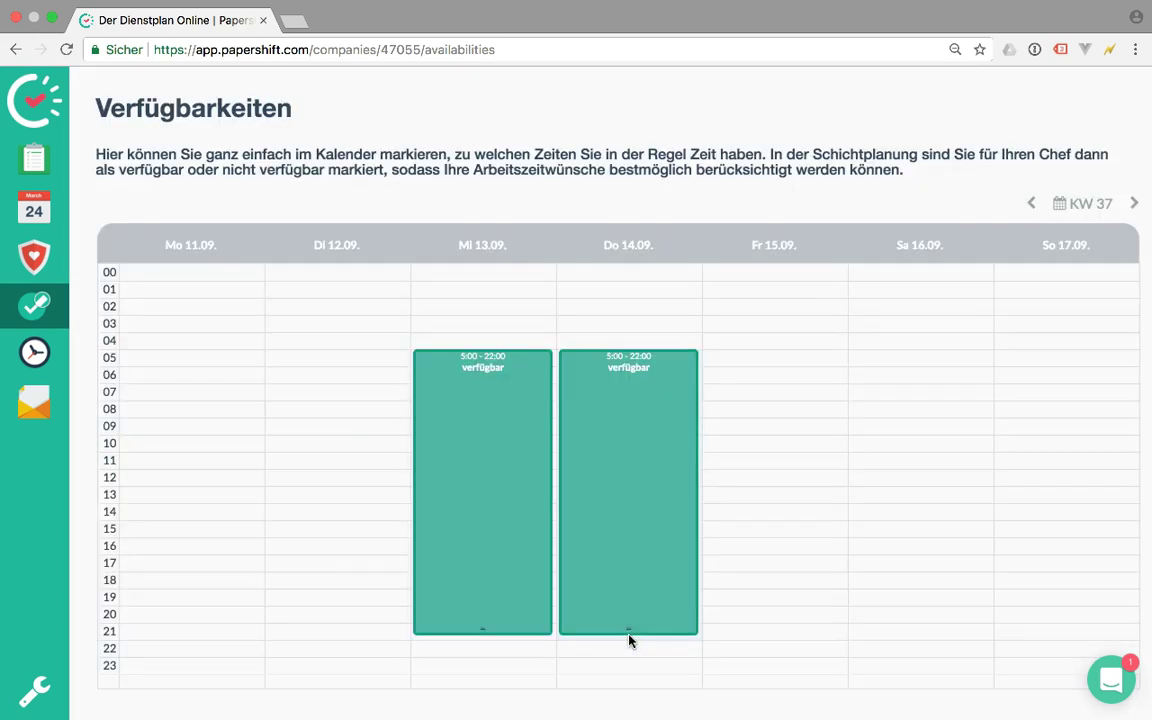
{"action": "key", "text": "super+Tab"}
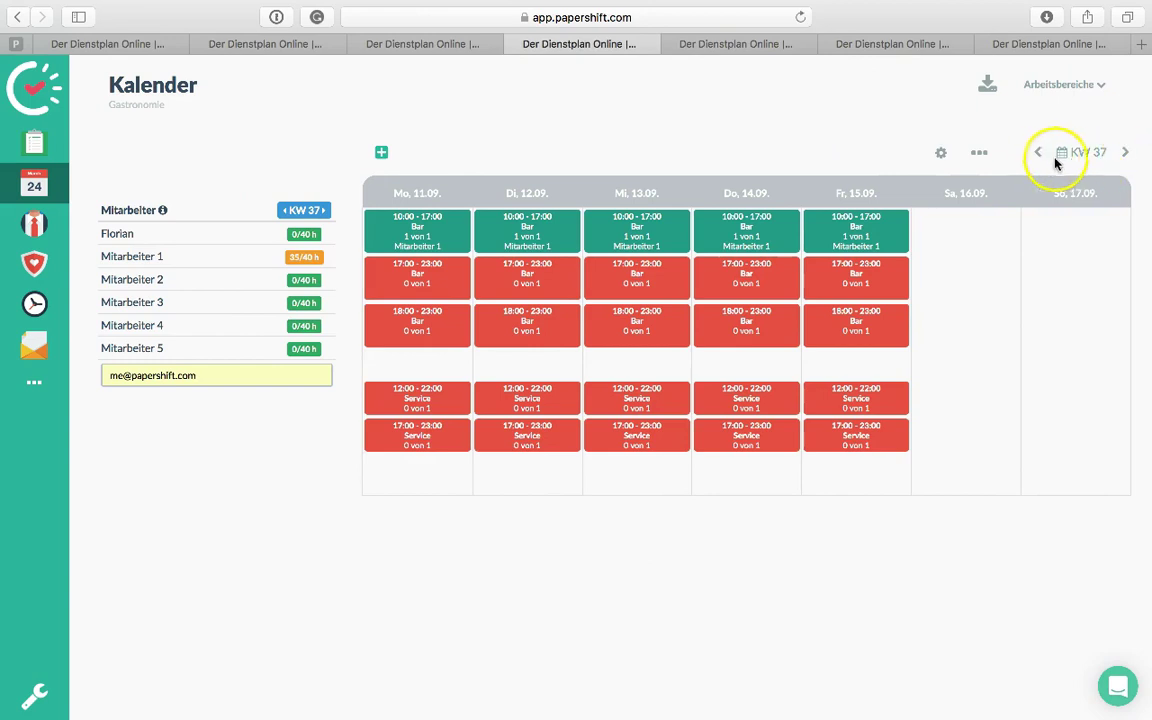
In KW 37, quick-assign Mitarbeiter 4 to the Wed and Thu 12:00–22:00 Service shifts, undoing stray Bar picks
{"action": "left_click", "coordinate": [1037, 152]}
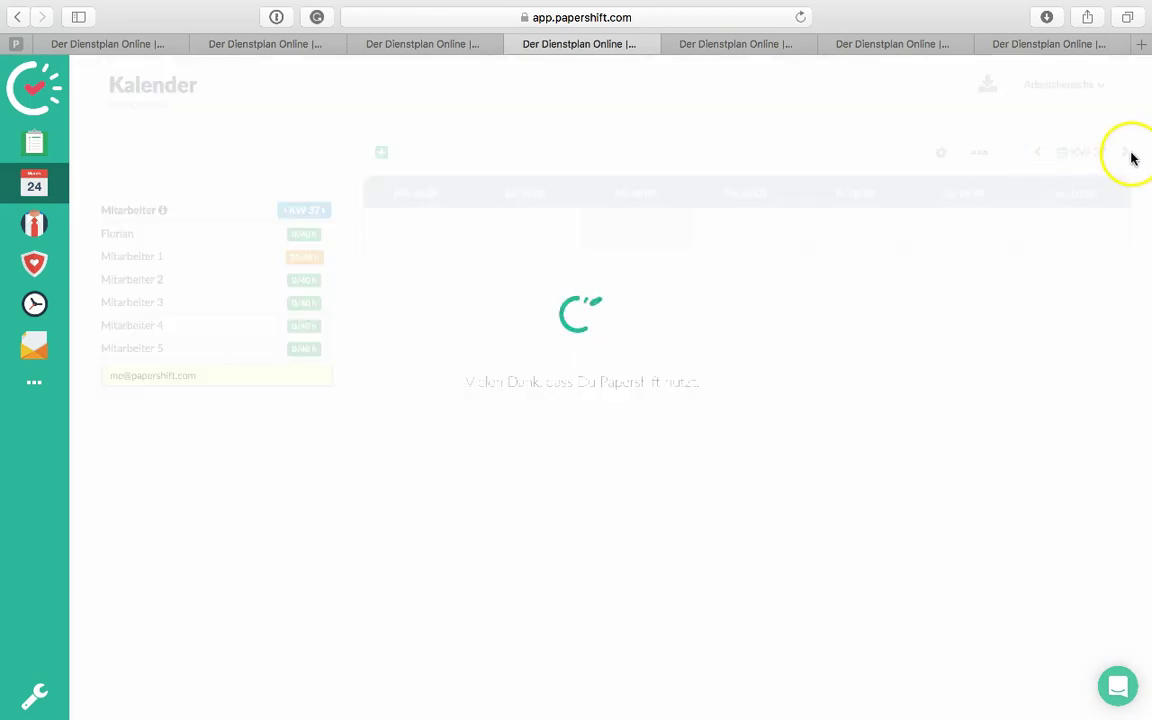
{"action": "left_click", "coordinate": [1125, 152]}
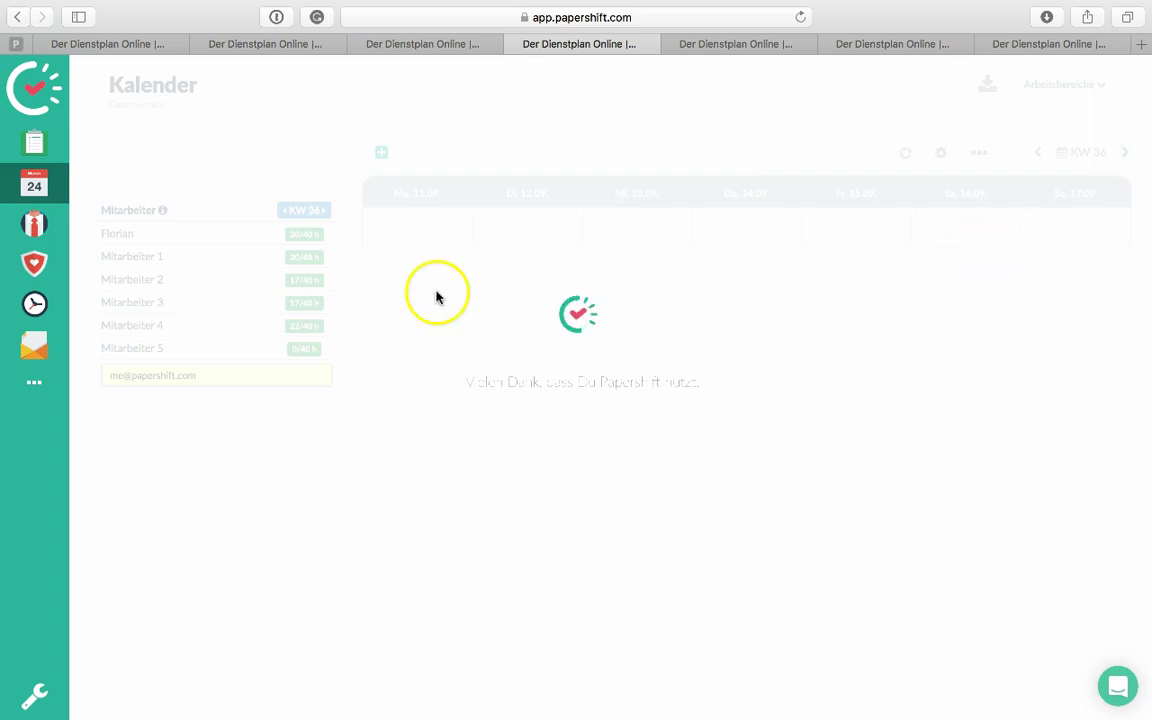
{"action": "left_click", "coordinate": [150, 328]}
{"action": "left_click", "coordinate": [150, 333]}
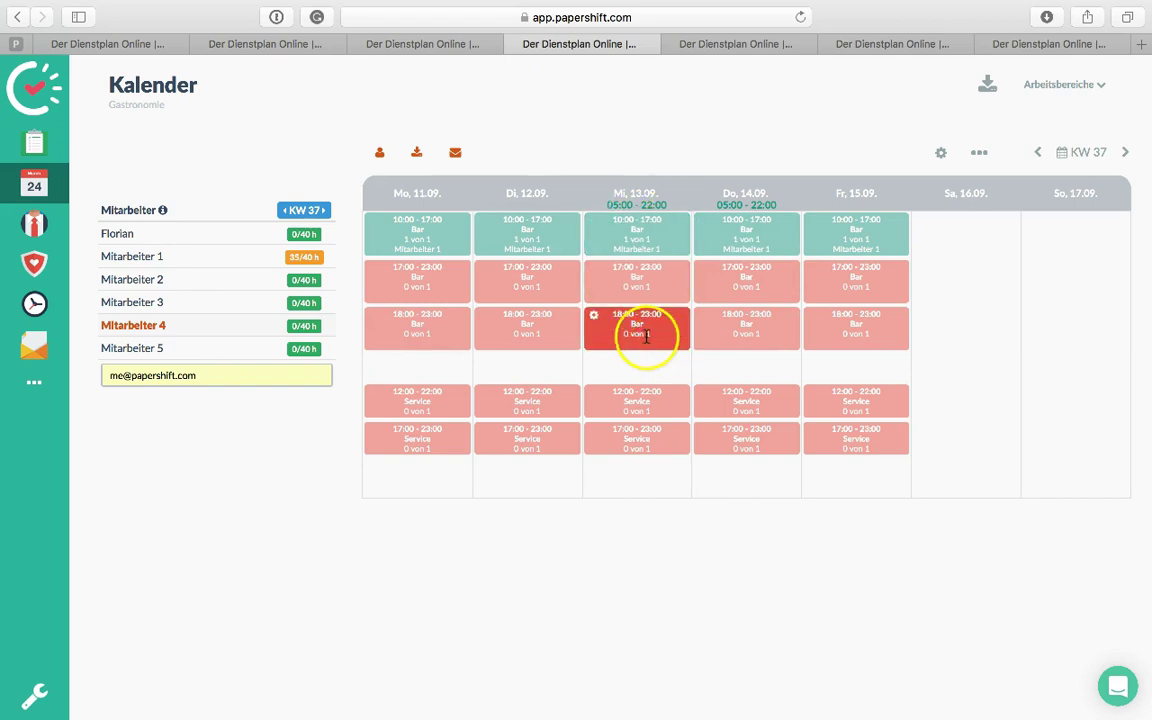
{"action": "left_click", "coordinate": [653, 336]}
{"action": "left_click", "coordinate": [756, 333]}
{"action": "left_click", "coordinate": [665, 344]}
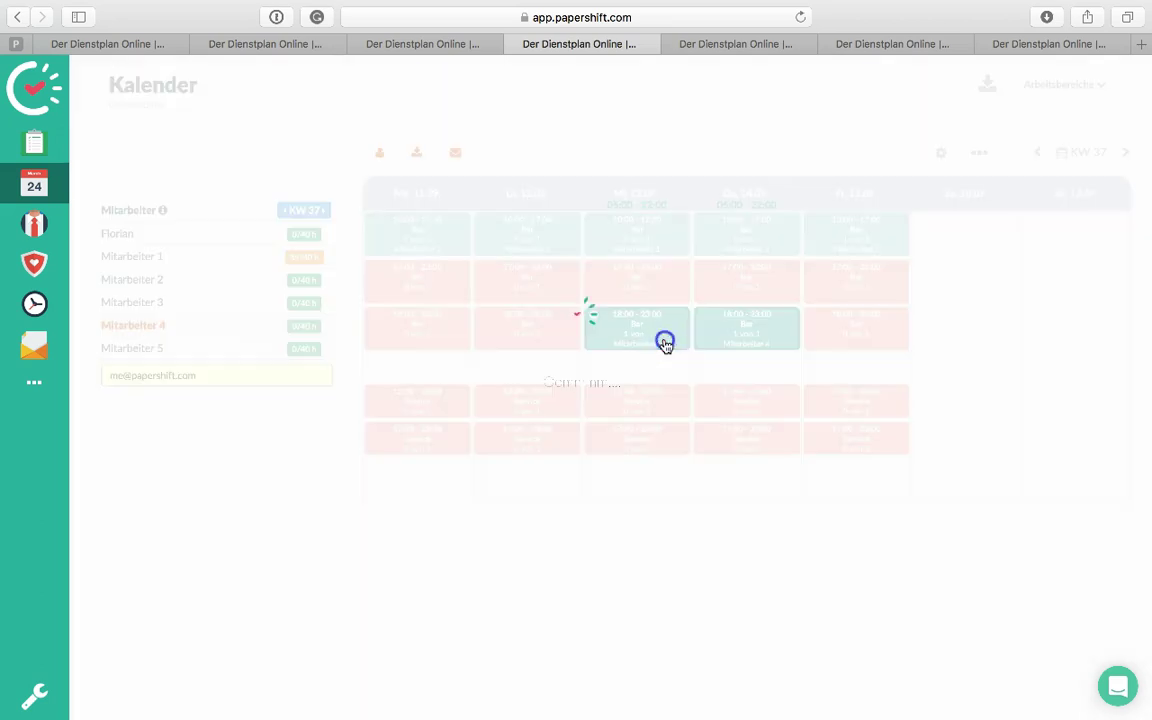
{"action": "left_click", "coordinate": [741, 334]}
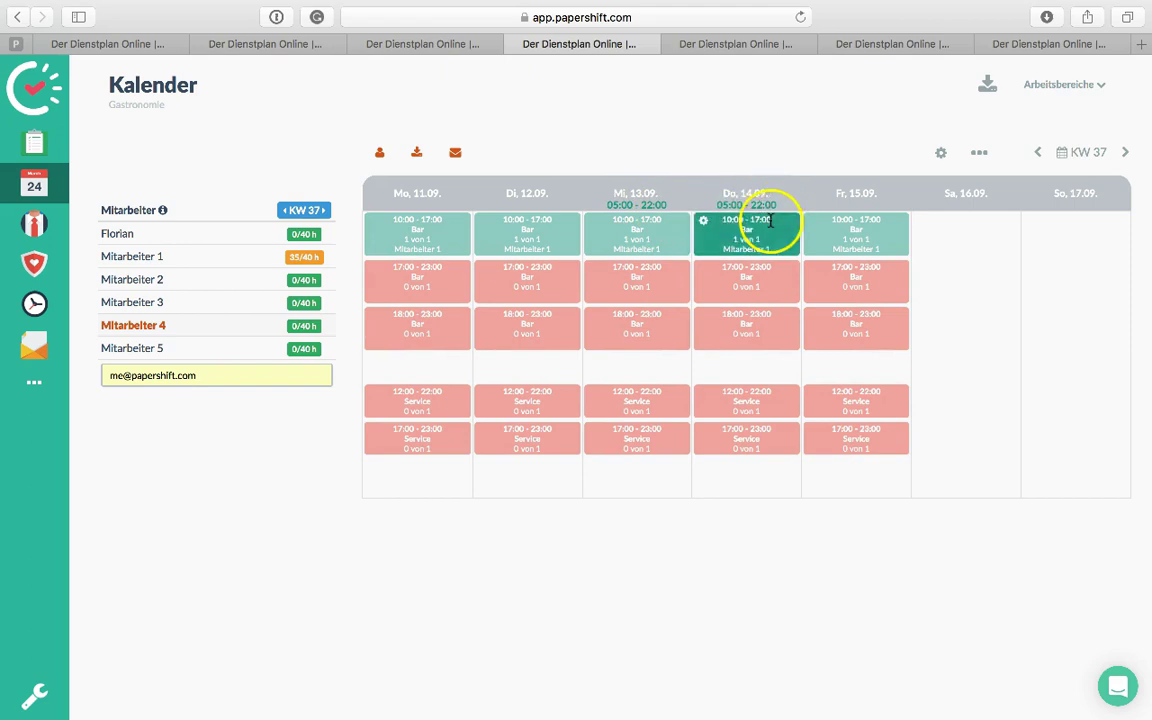
{"action": "left_click", "coordinate": [656, 390]}
{"action": "left_click", "coordinate": [763, 403]}
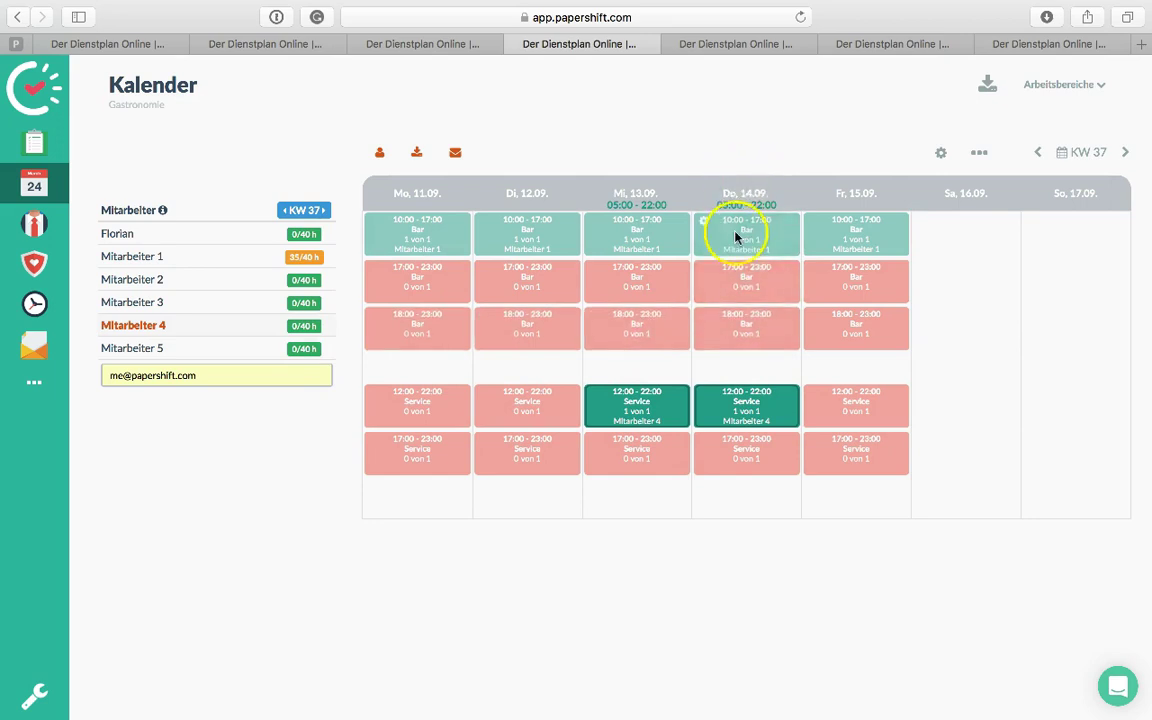
{"action": "left_click", "coordinate": [143, 328]}
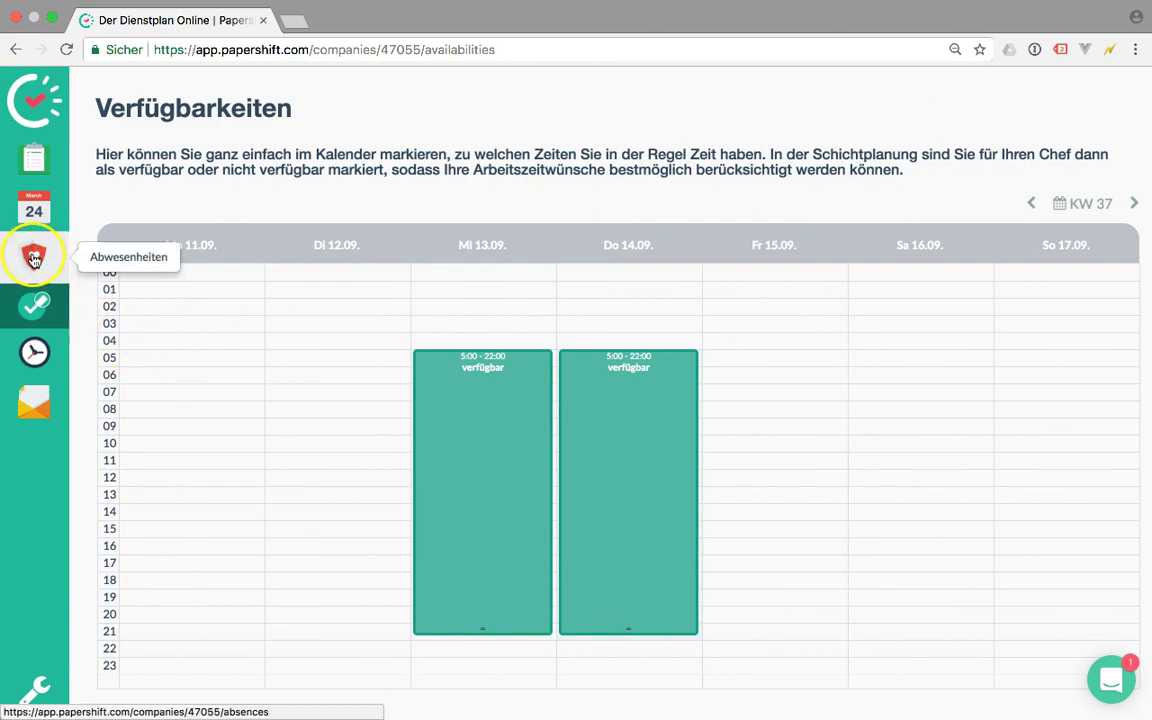
As the employee, create a Wunschfrei absence request for 15 September and save it
{"action": "left_click", "coordinate": [33, 259]}
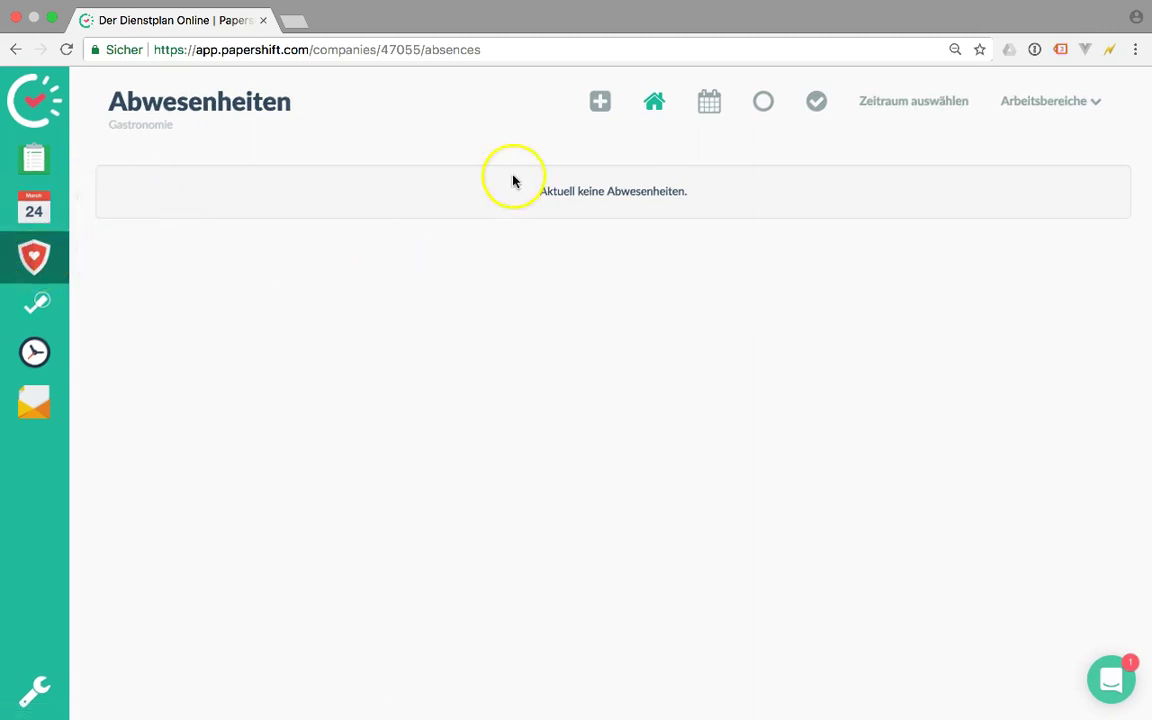
{"action": "left_click", "coordinate": [600, 112]}
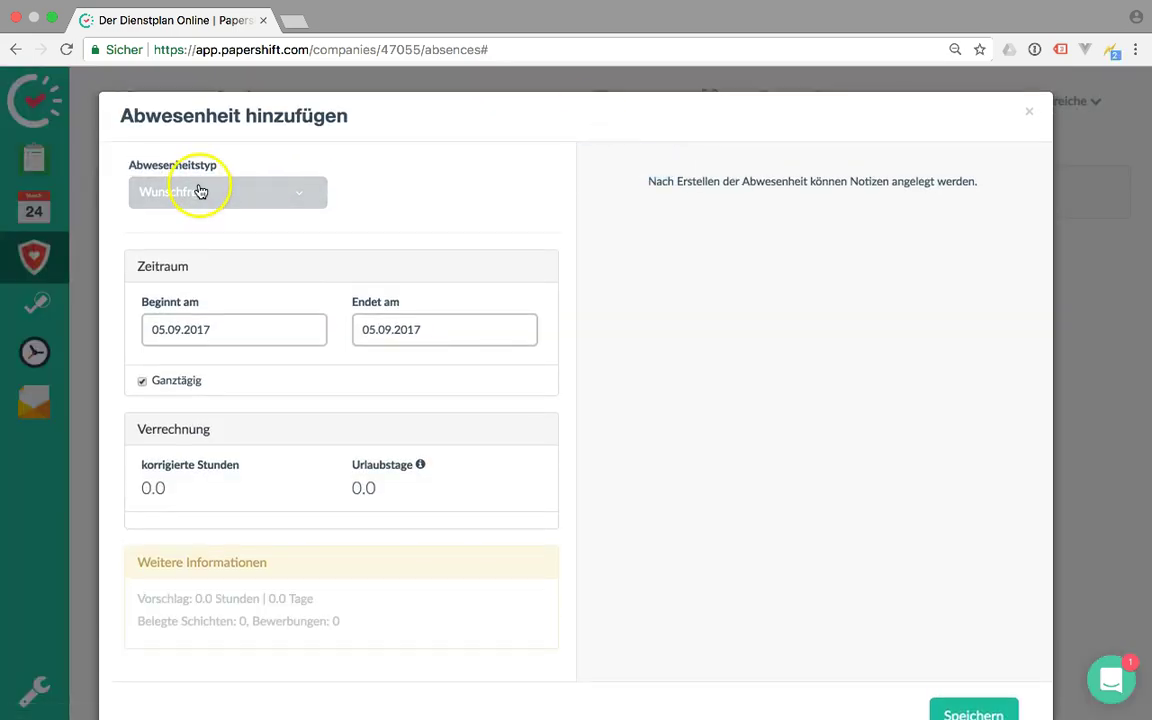
{"action": "left_click", "coordinate": [200, 191]}
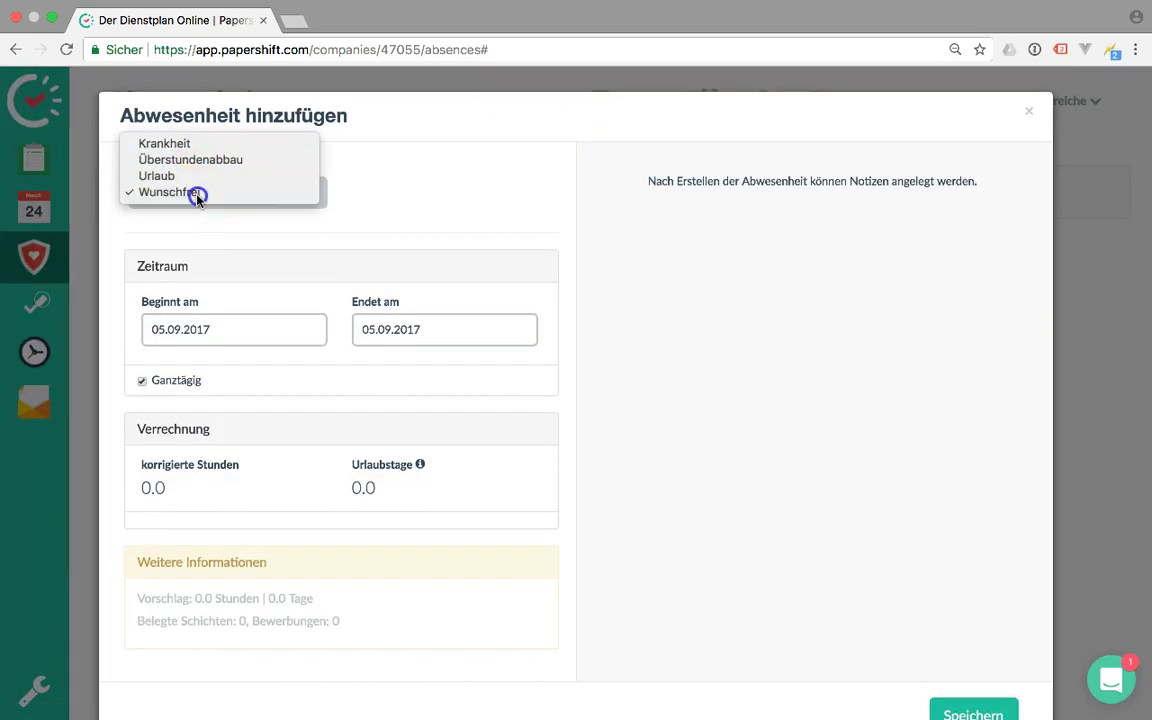
{"action": "left_click", "coordinate": [198, 195]}
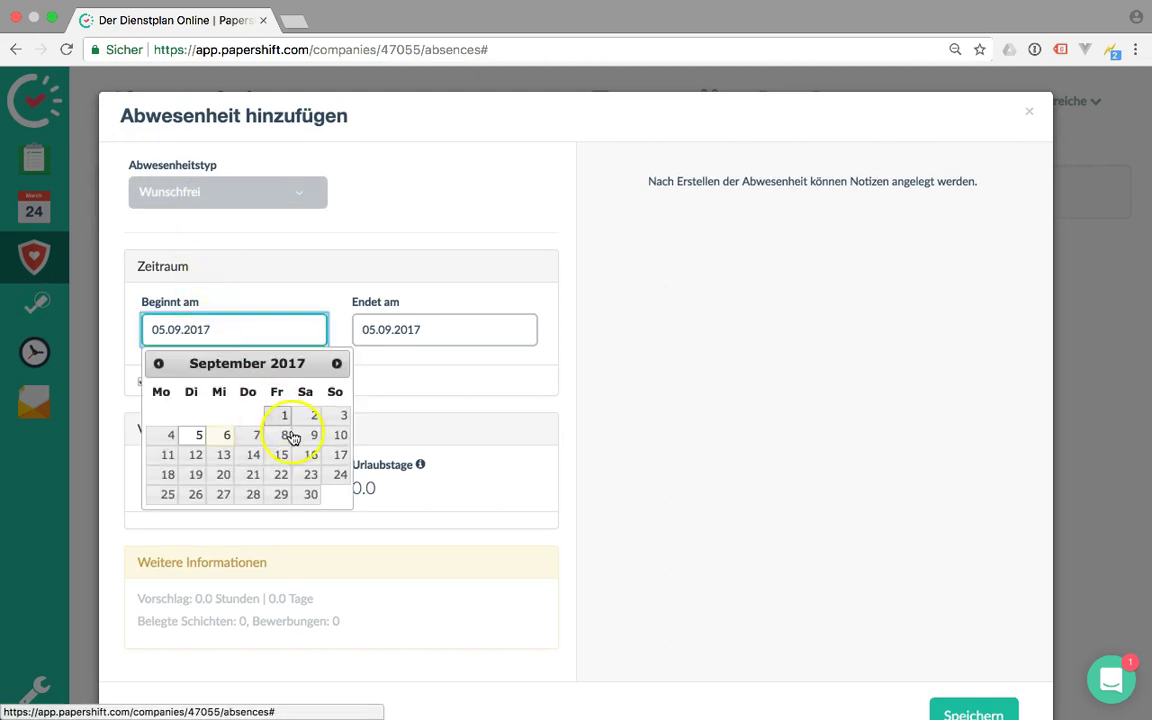
{"action": "left_click", "coordinate": [284, 456]}
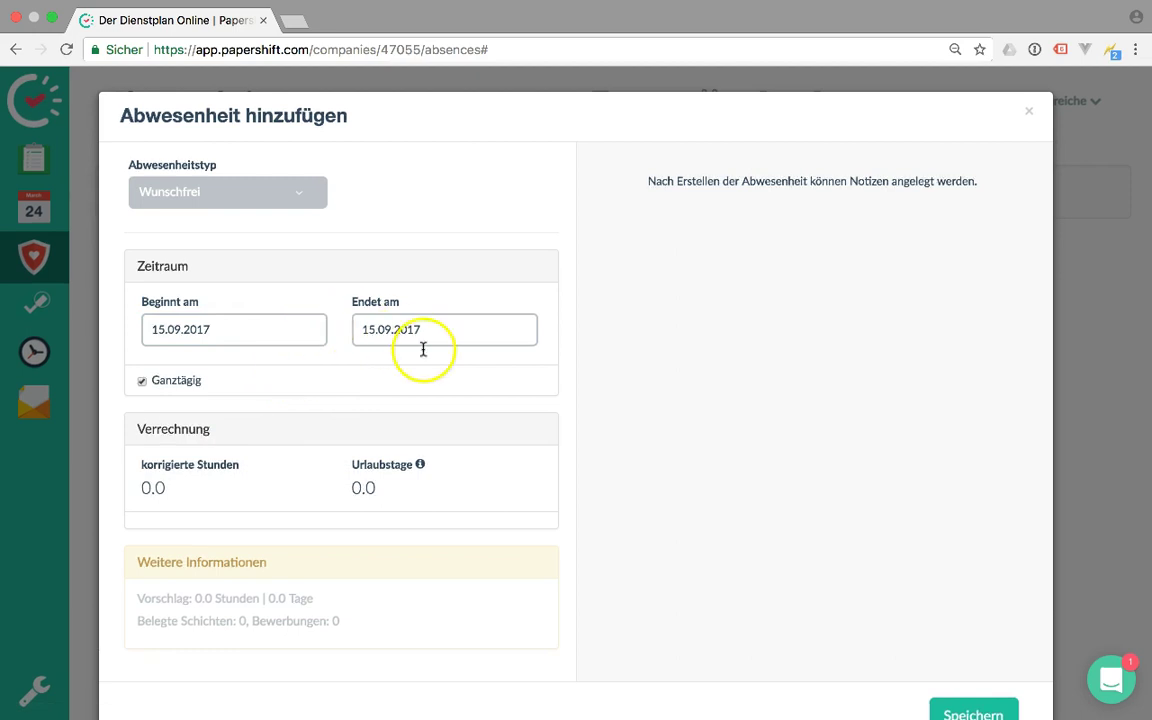
{"action": "scroll", "coordinate": [676, 590], "scroll_direction": "down", "scroll_amount": 1}
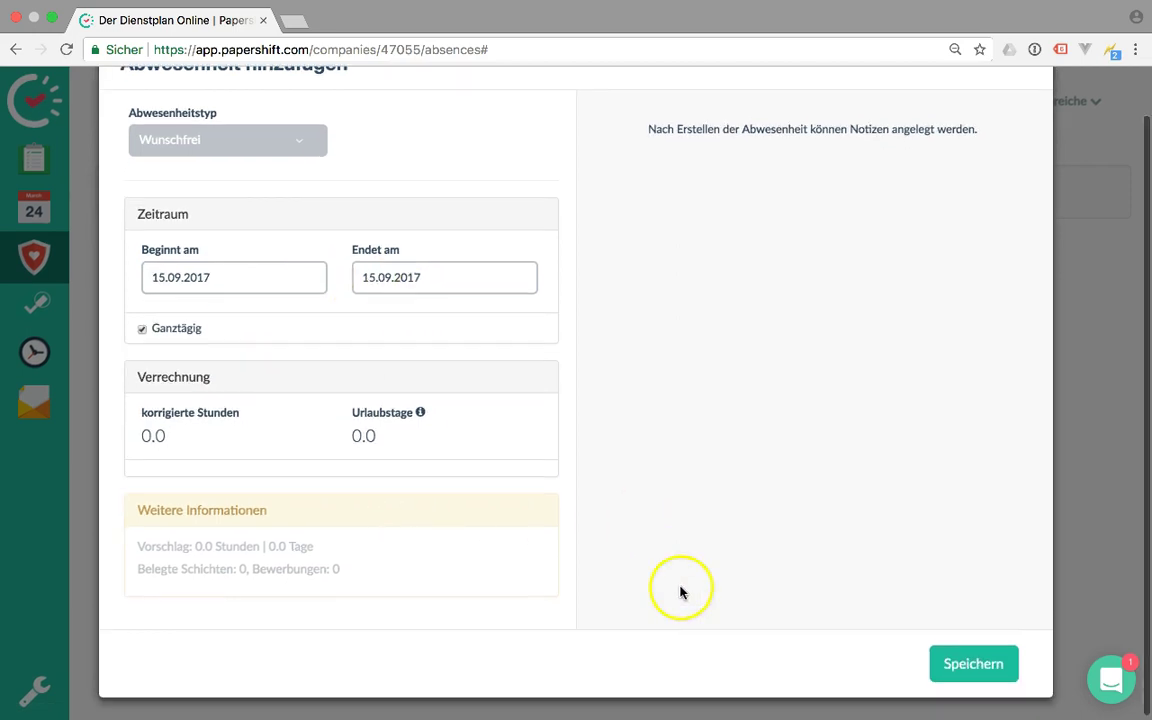
{"action": "left_click", "coordinate": [962, 663]}
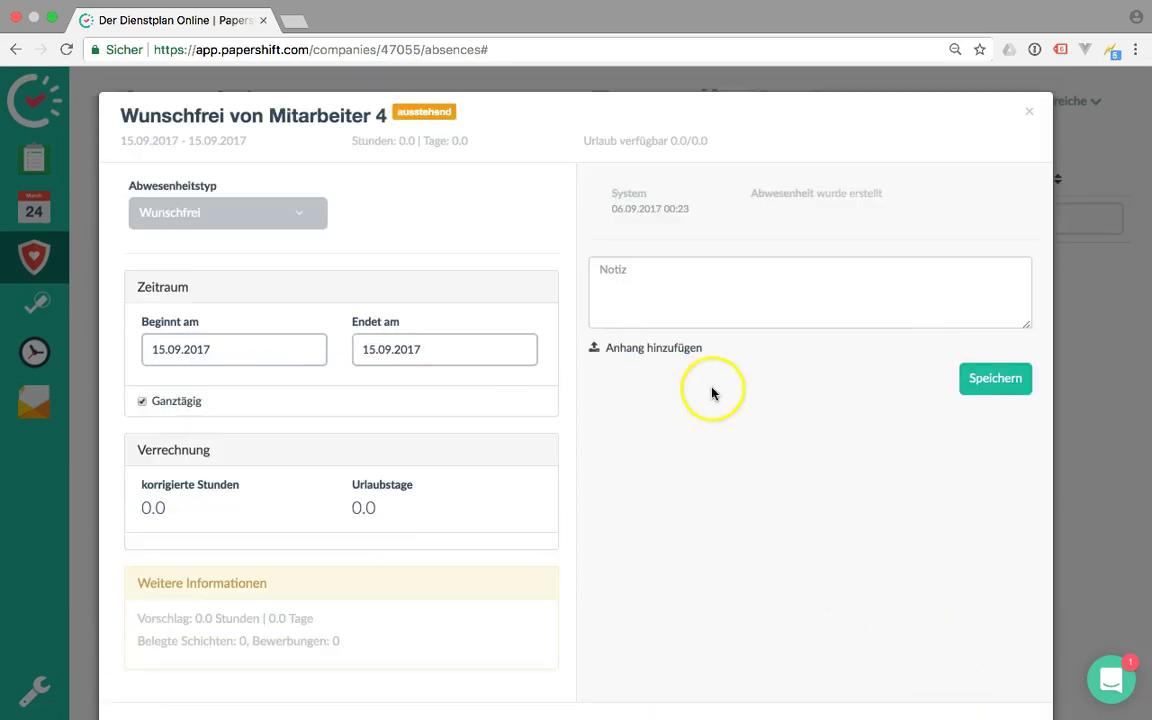
Post a note on the Wunschfrei request, then reload app.papershift.com to the admin calendar
{"action": "left_click", "coordinate": [802, 305]}
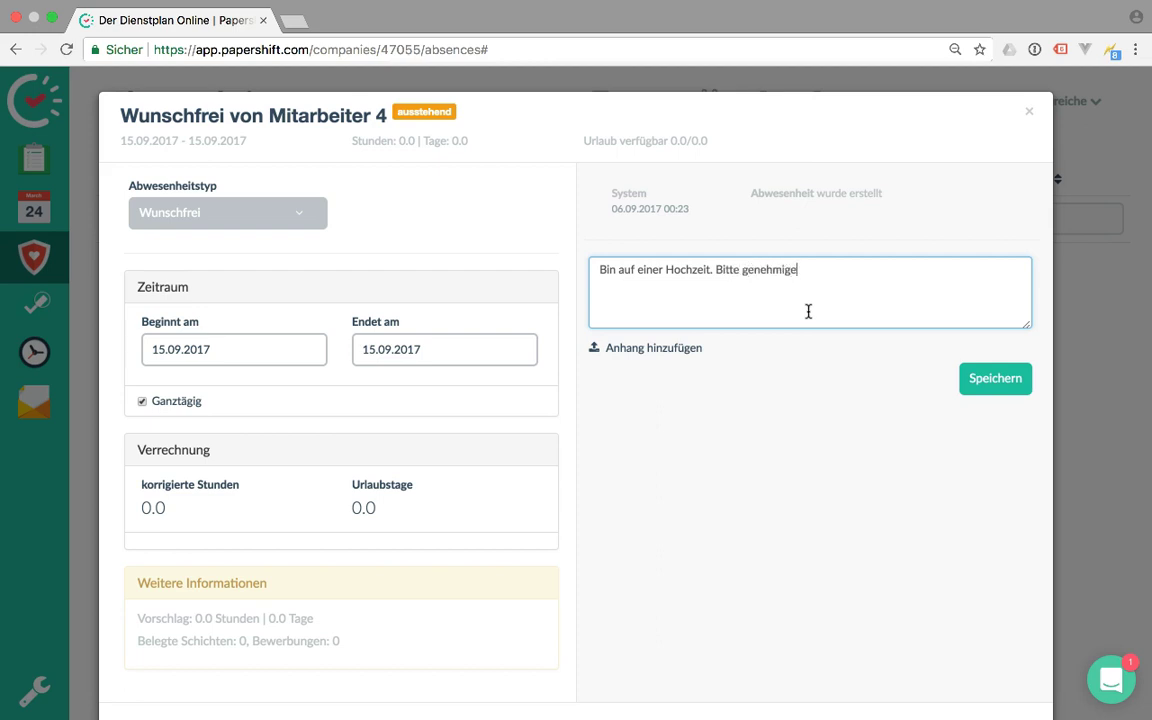
{"action": "left_click", "coordinate": [1012, 378]}
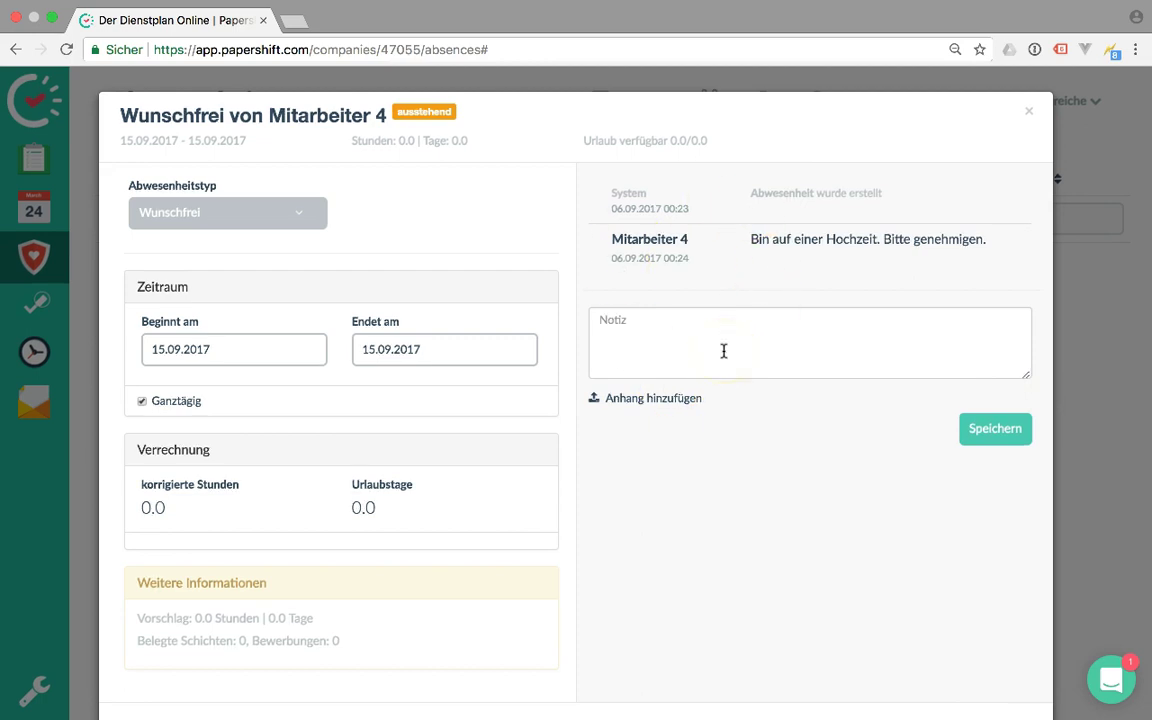
{"action": "scroll", "coordinate": [723, 351], "scroll_direction": "down", "scroll_amount": 2}
{"action": "scroll", "coordinate": [723, 351], "scroll_direction": "up", "scroll_amount": 2}
{"action": "scroll", "coordinate": [723, 351], "scroll_direction": "down", "scroll_amount": 2}
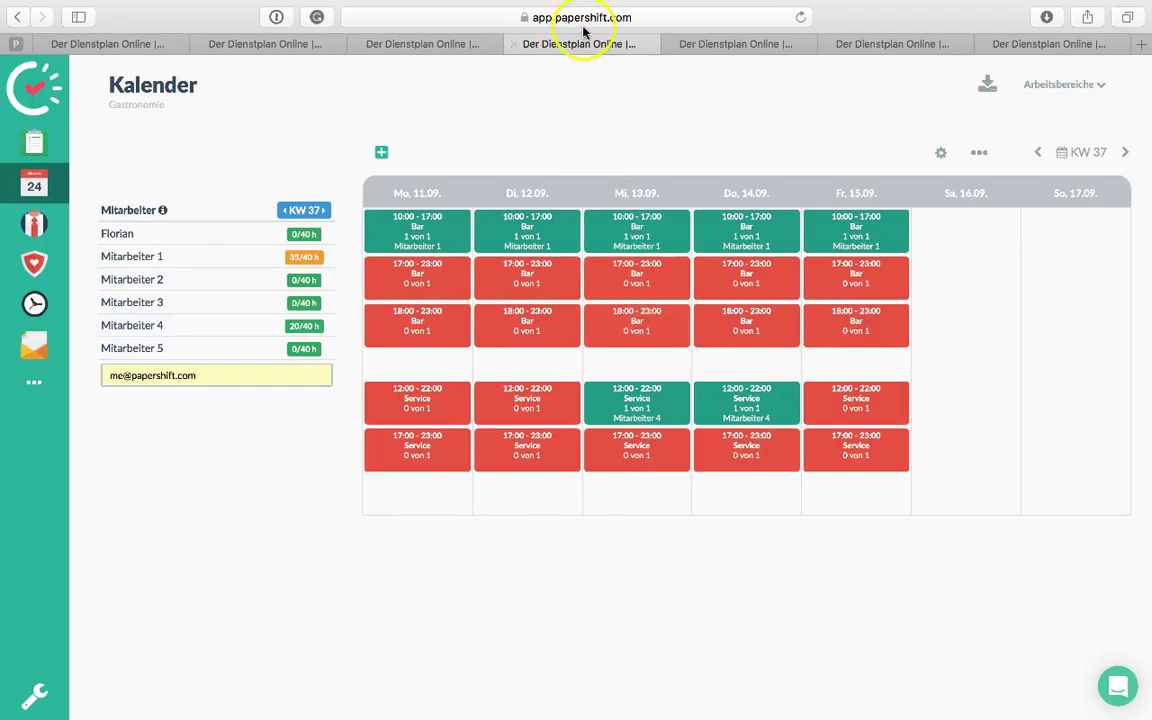
{"action": "left_click", "coordinate": [584, 22]}
{"action": "key", "text": "Return"}
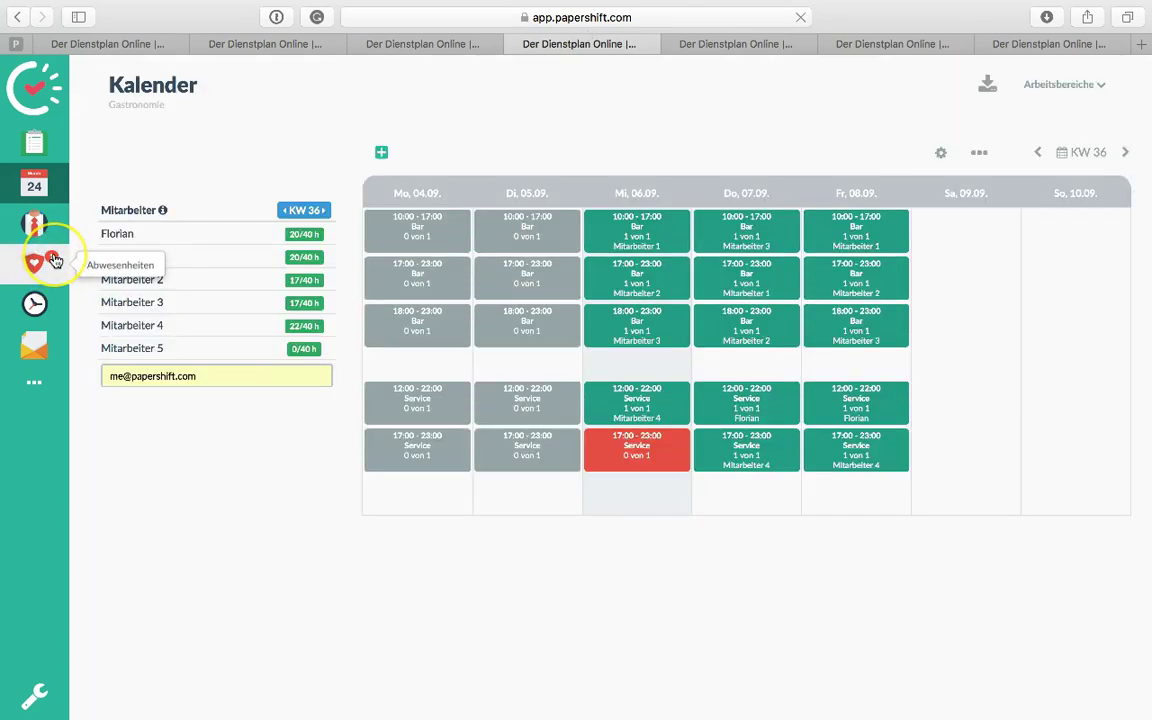
Show absences as a list and read the note on Mitarbeiter 4's pending 15.09.2017 Wunschfrei request
{"action": "left_click", "coordinate": [54, 260]}
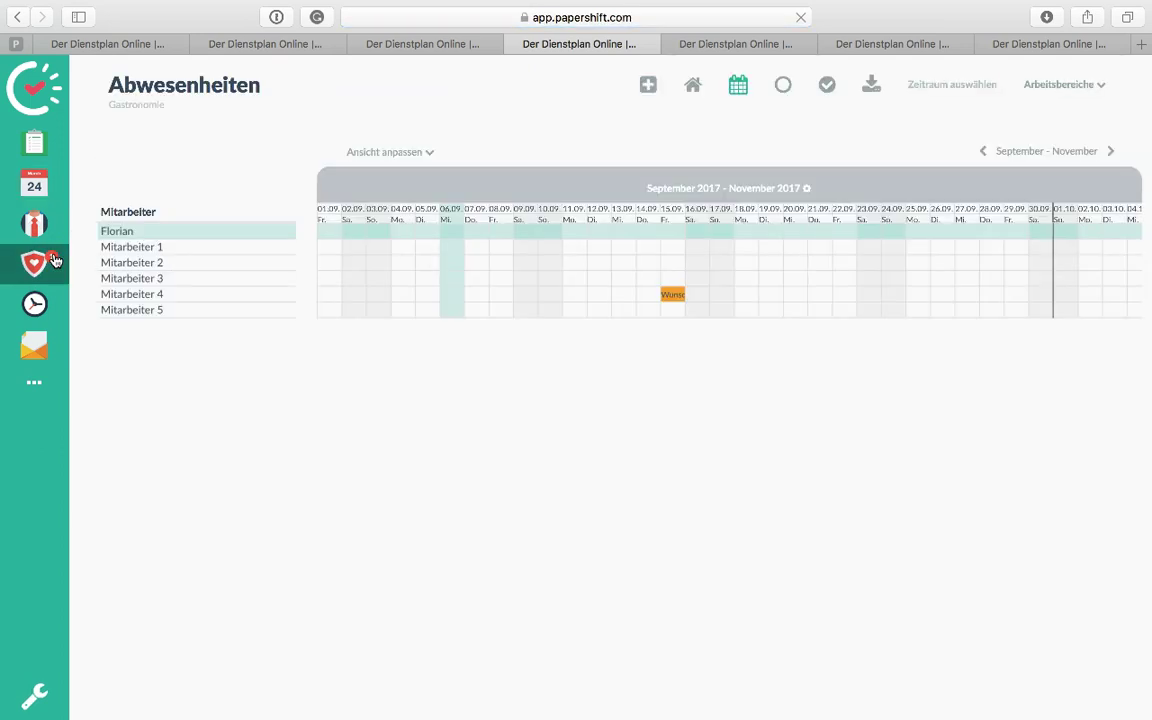
{"action": "mouse_move", "coordinate": [672, 295]}
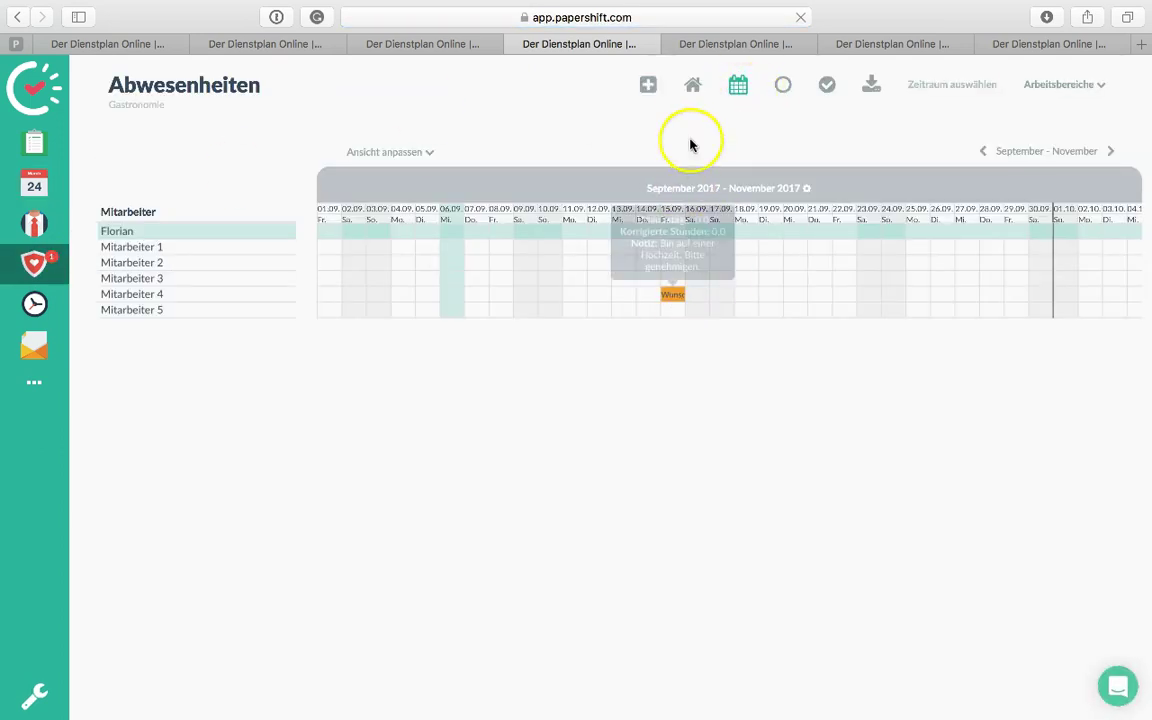
{"action": "left_click", "coordinate": [692, 86]}
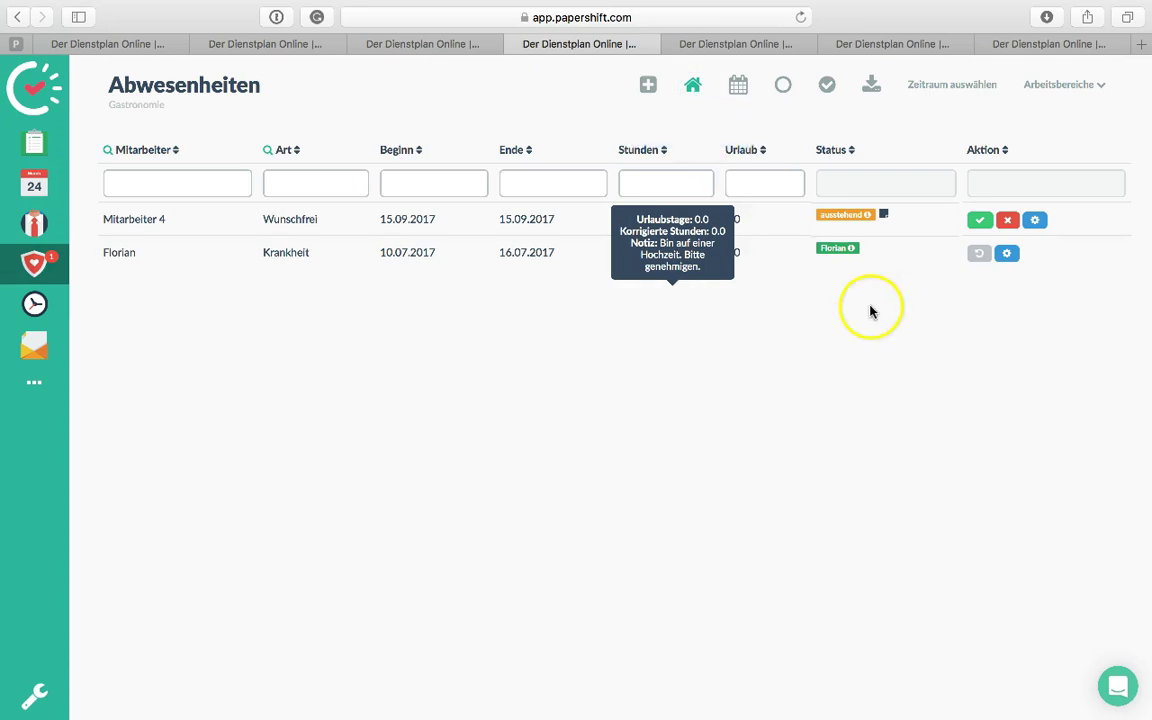
{"action": "left_click", "coordinate": [800, 17]}
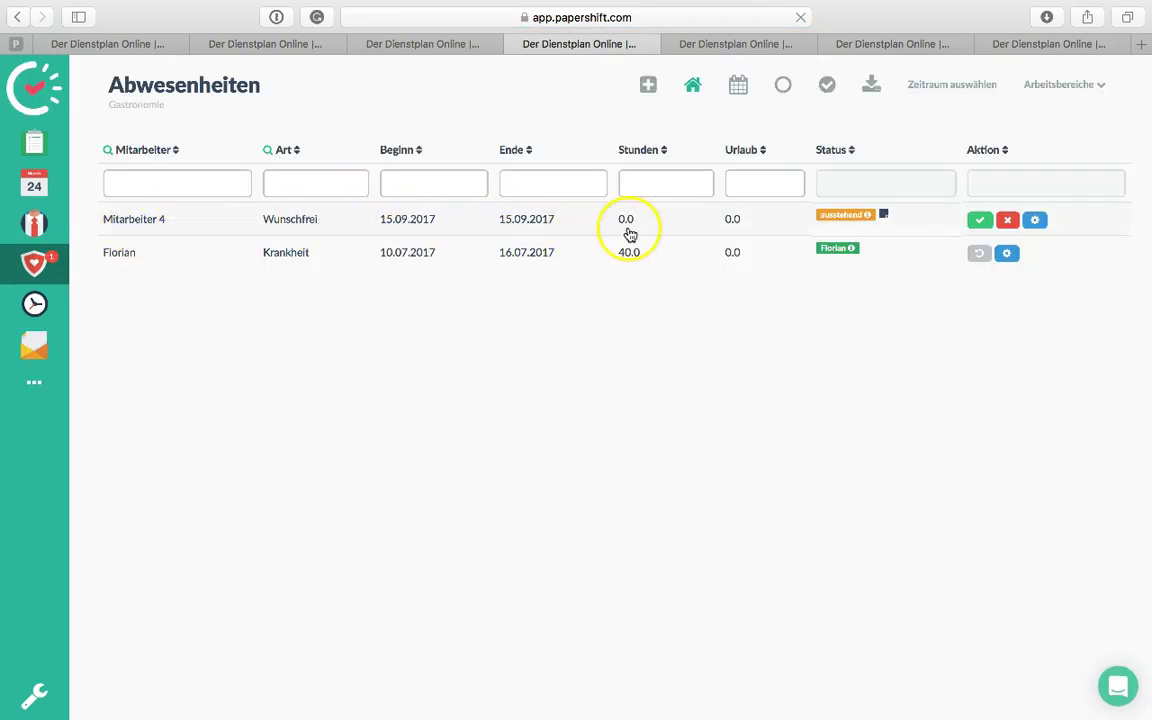
{"action": "left_click", "coordinate": [887, 216]}
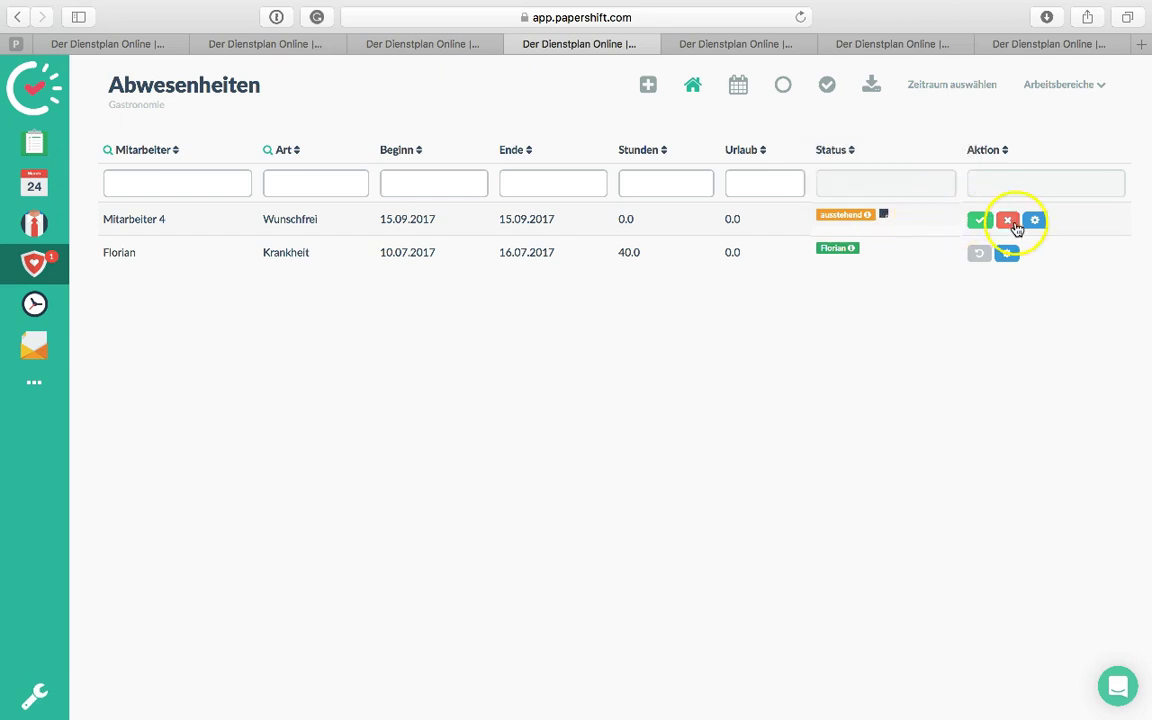
Post a reply comment on Mitarbeiter 4's Wunschfrei request for 15.09.2017
{"action": "left_click", "coordinate": [1038, 226]}
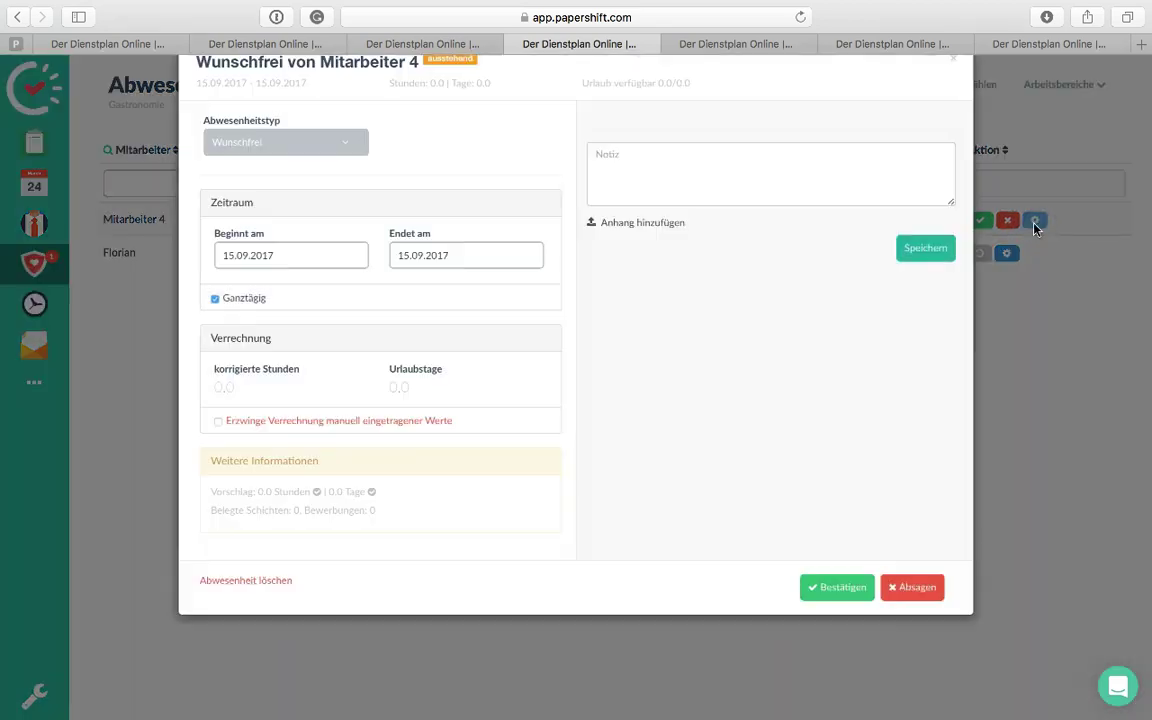
{"action": "left_click", "coordinate": [695, 291]}
{"action": "type", "text": "Muss das wirlich."}
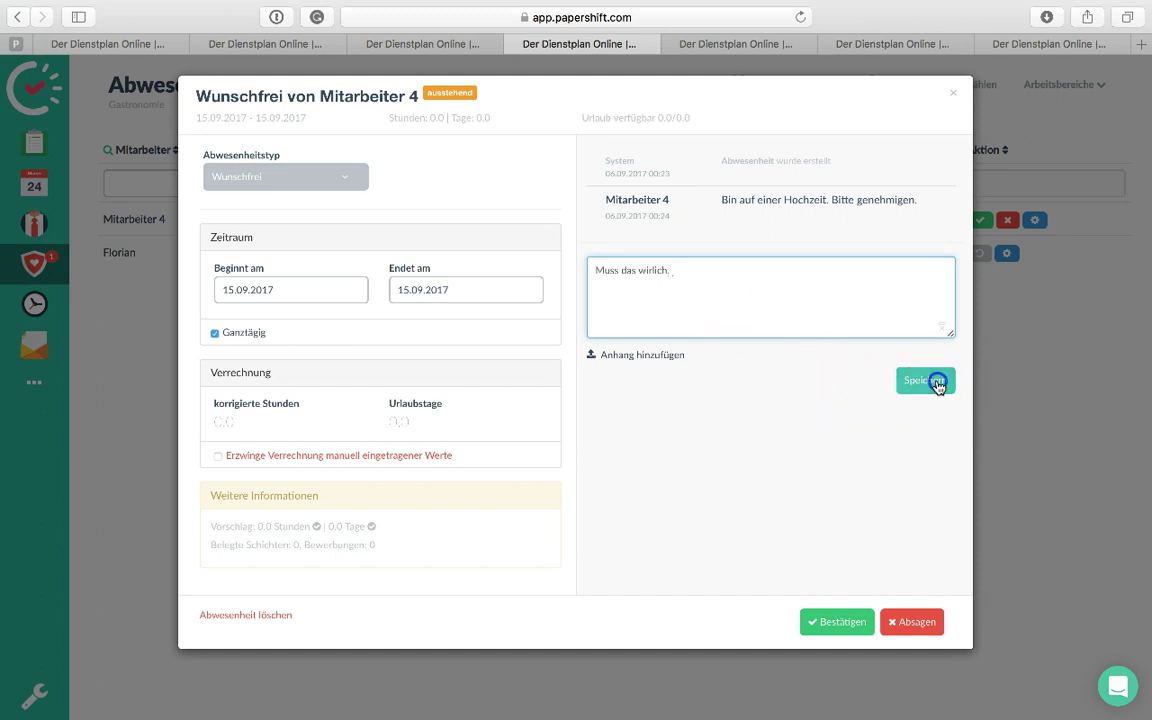
{"action": "left_click", "coordinate": [930, 381]}
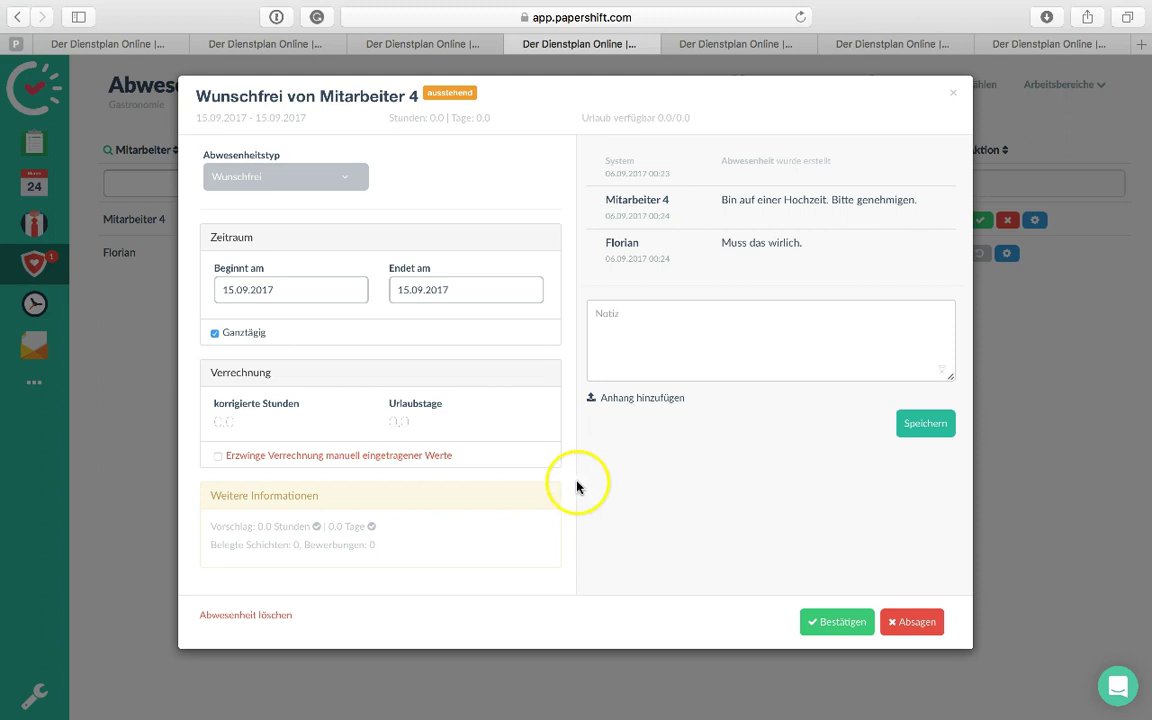
Approve the Wunschfrei request and return to the shift calendar
{"action": "left_click_drag", "start_coordinate": [201, 530], "coordinate": [311, 512]}
{"action": "left_click", "coordinate": [420, 547]}
{"action": "left_click", "coordinate": [285, 489]}
{"action": "left_click", "coordinate": [838, 622]}
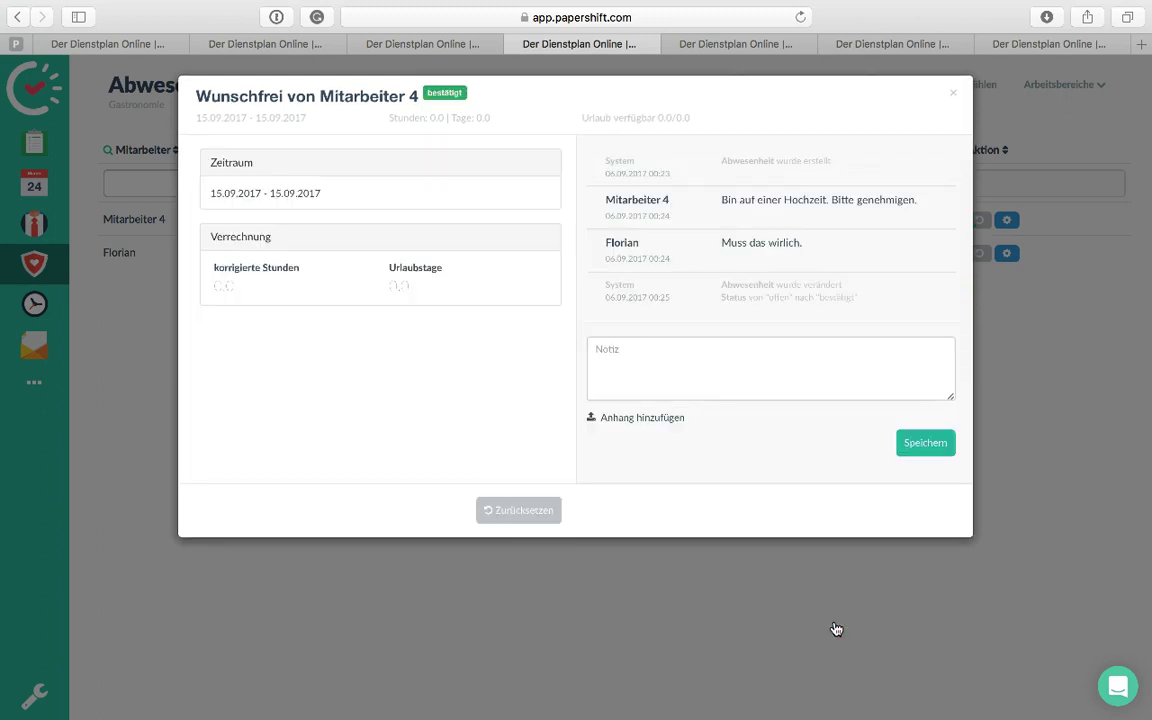
{"action": "left_click", "coordinate": [952, 94]}
{"action": "left_click", "coordinate": [42, 186]}
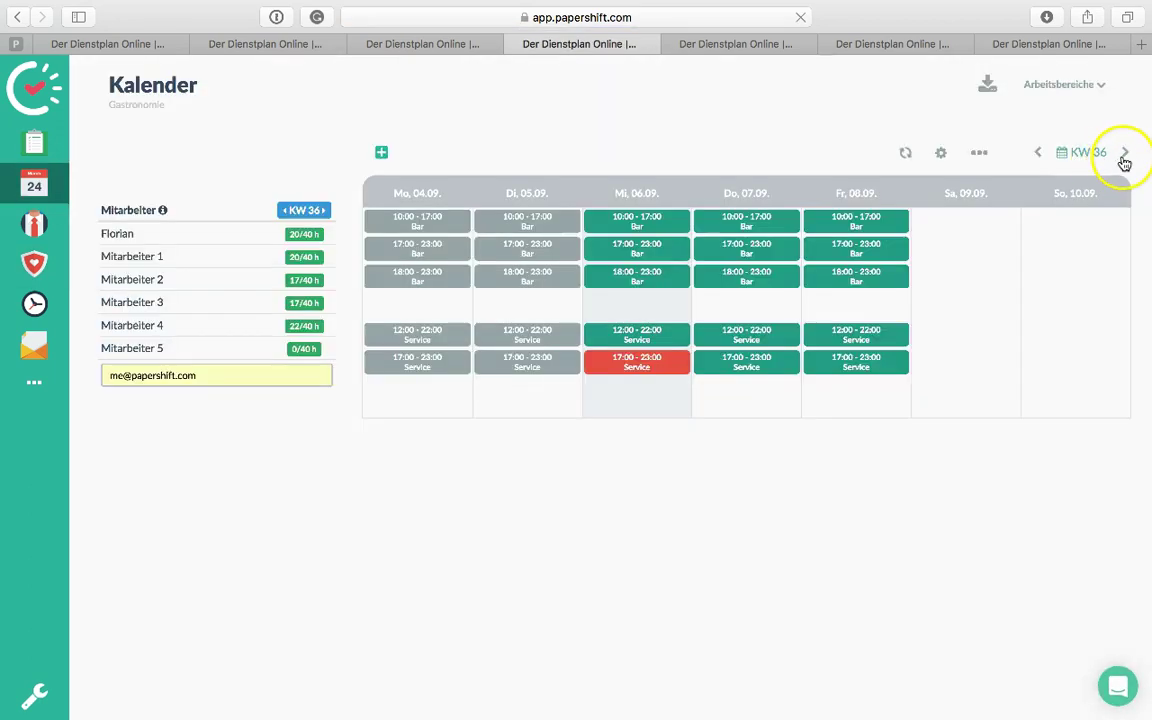
Move to KW 37 and check the absence flagged on Friday 15.09
{"action": "left_click", "coordinate": [1125, 156]}
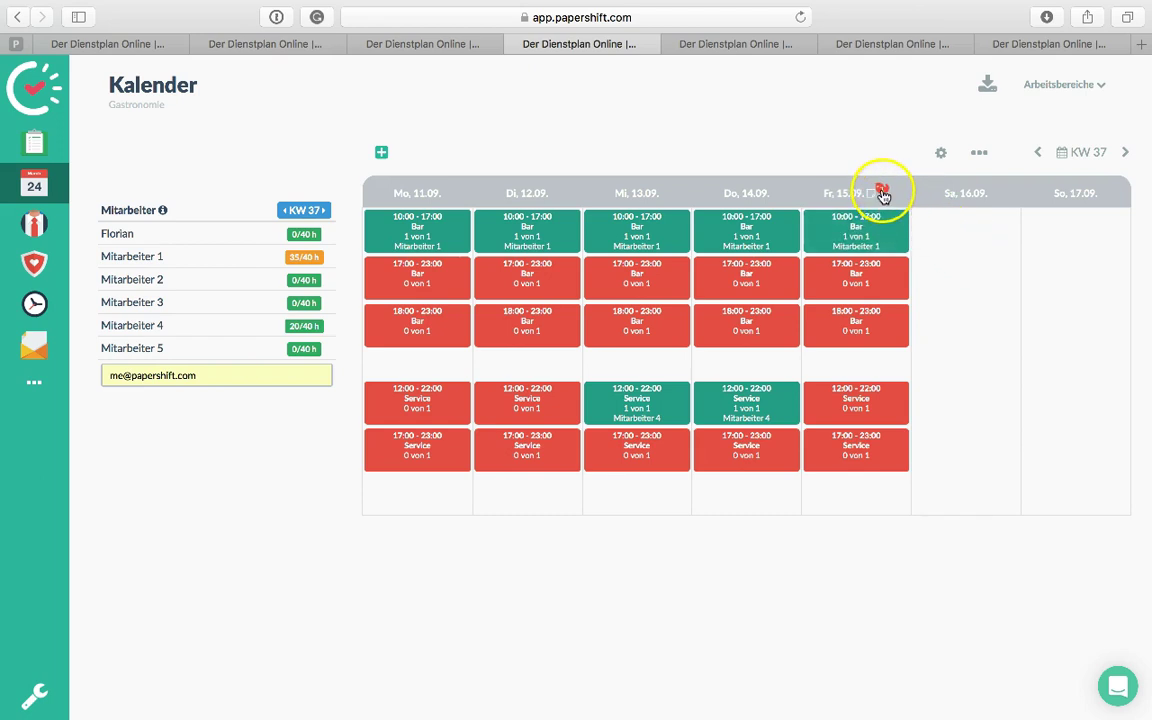
{"action": "left_click", "coordinate": [884, 194]}
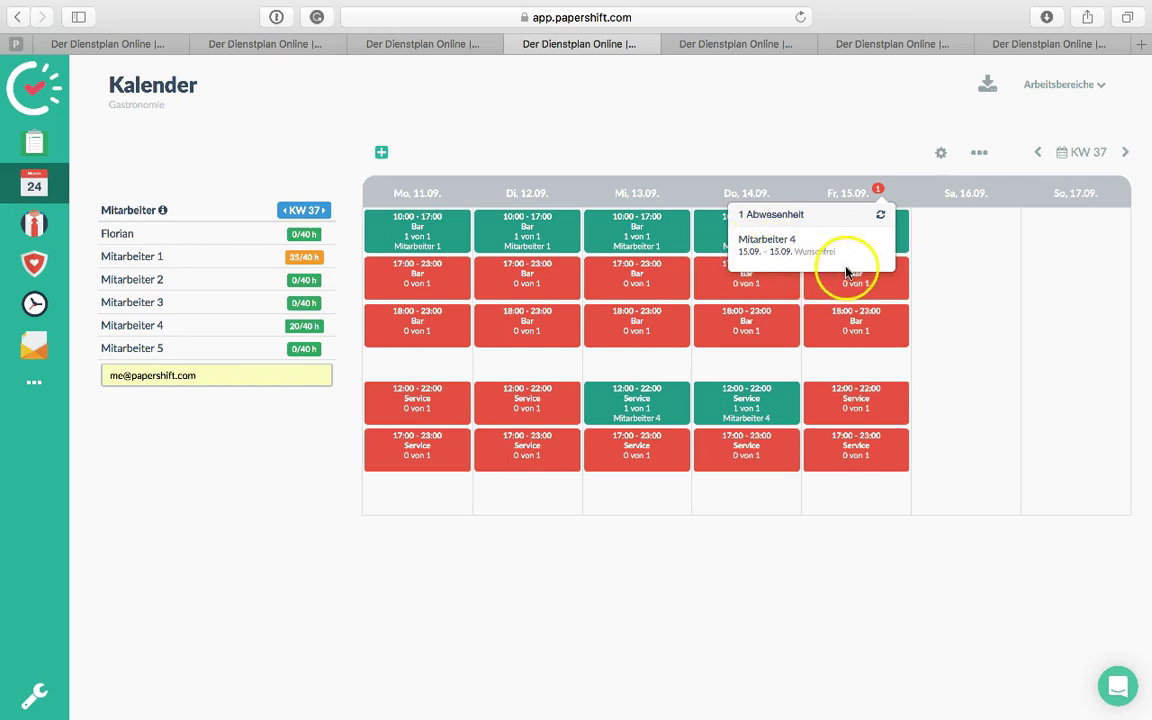
{"action": "left_click", "coordinate": [866, 137]}
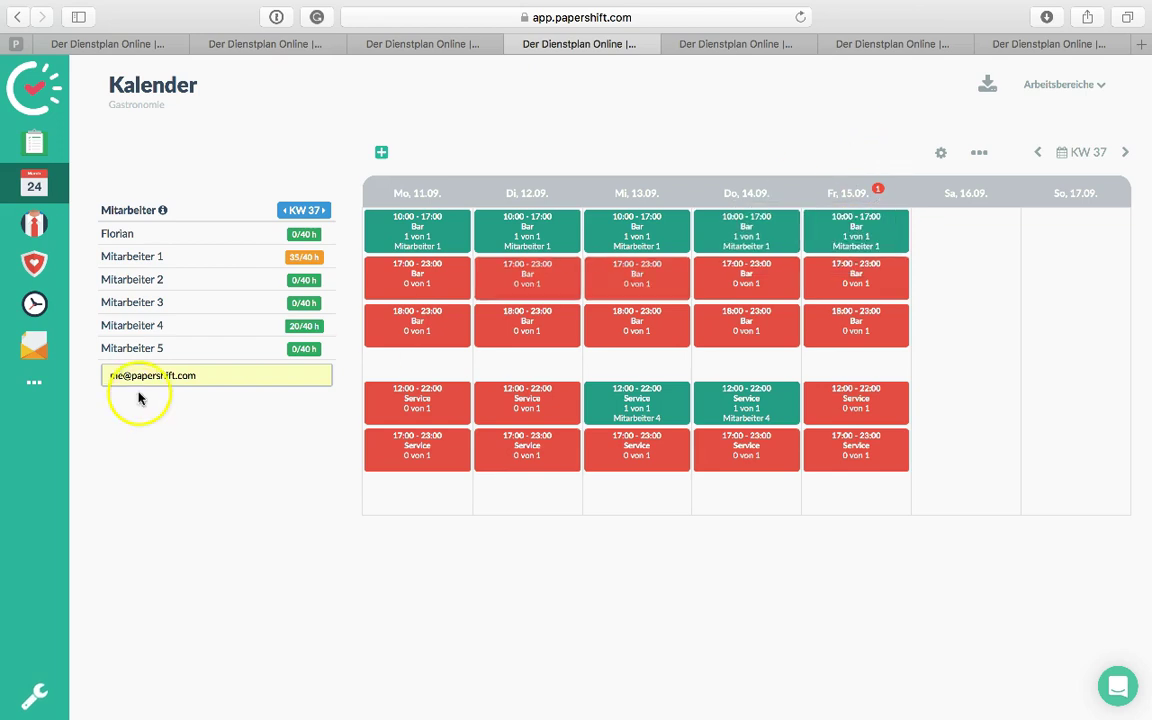
Try assigning Mitarbeiter 4 the Friday 17:00 Bar shift and dismiss the absence warning
{"action": "left_click", "coordinate": [155, 327]}
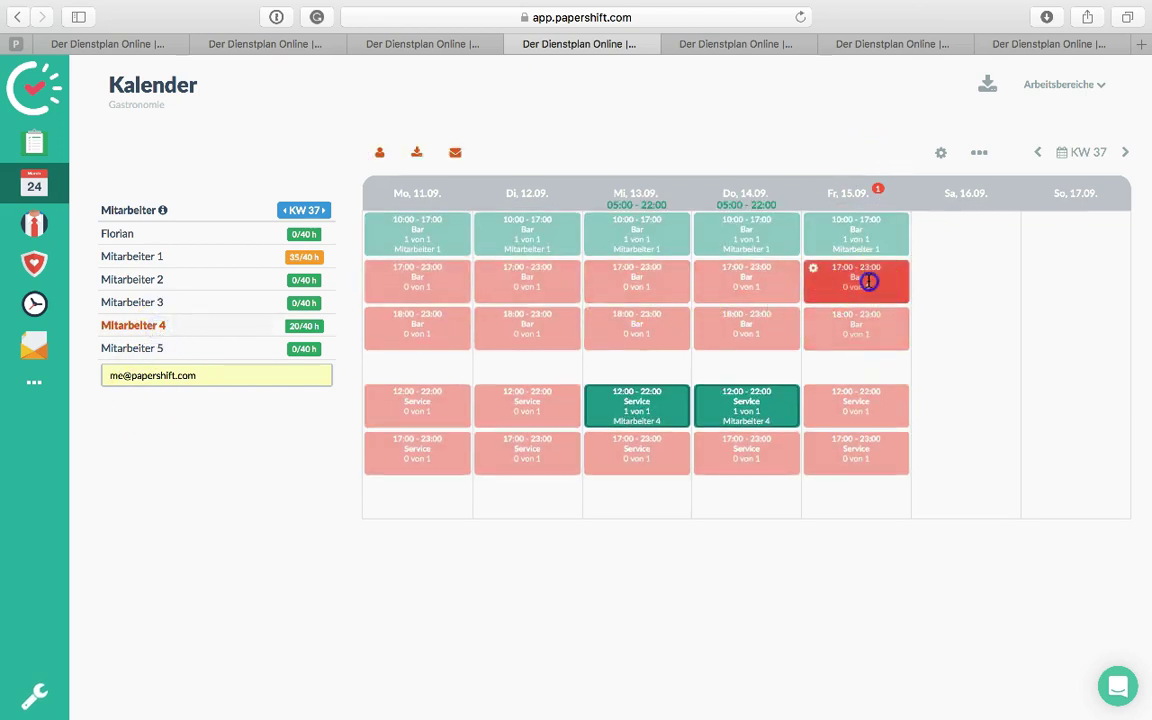
{"action": "left_click", "coordinate": [869, 280]}
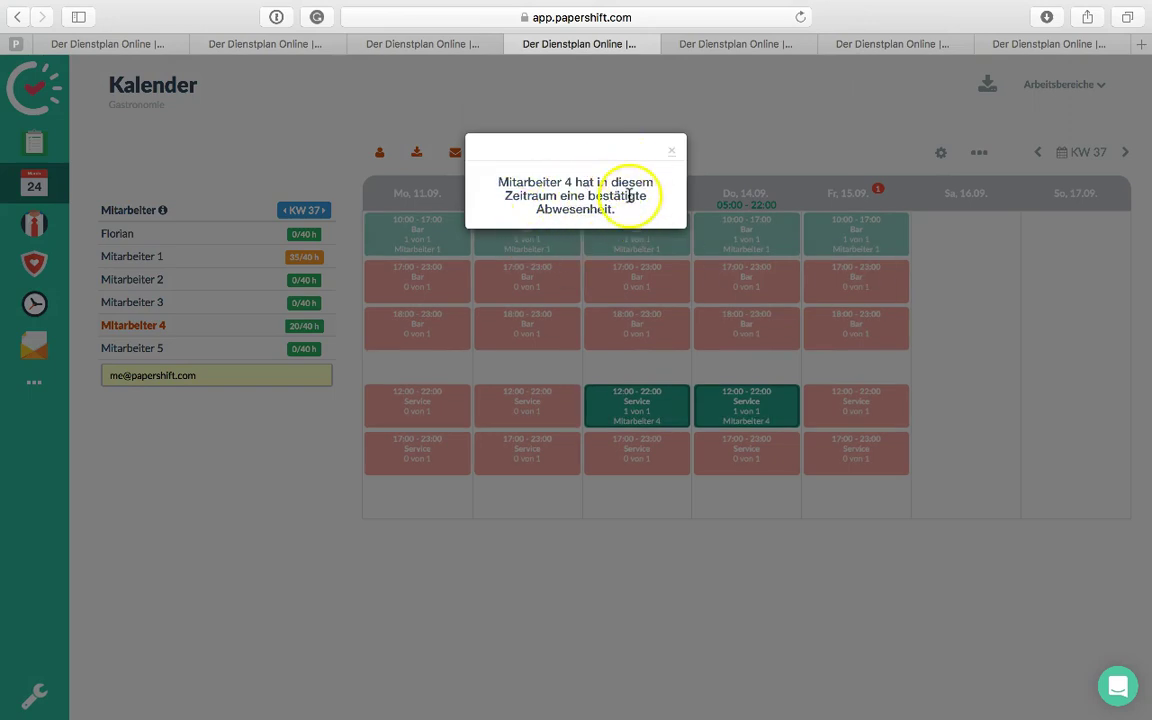
{"action": "left_click", "coordinate": [671, 152]}
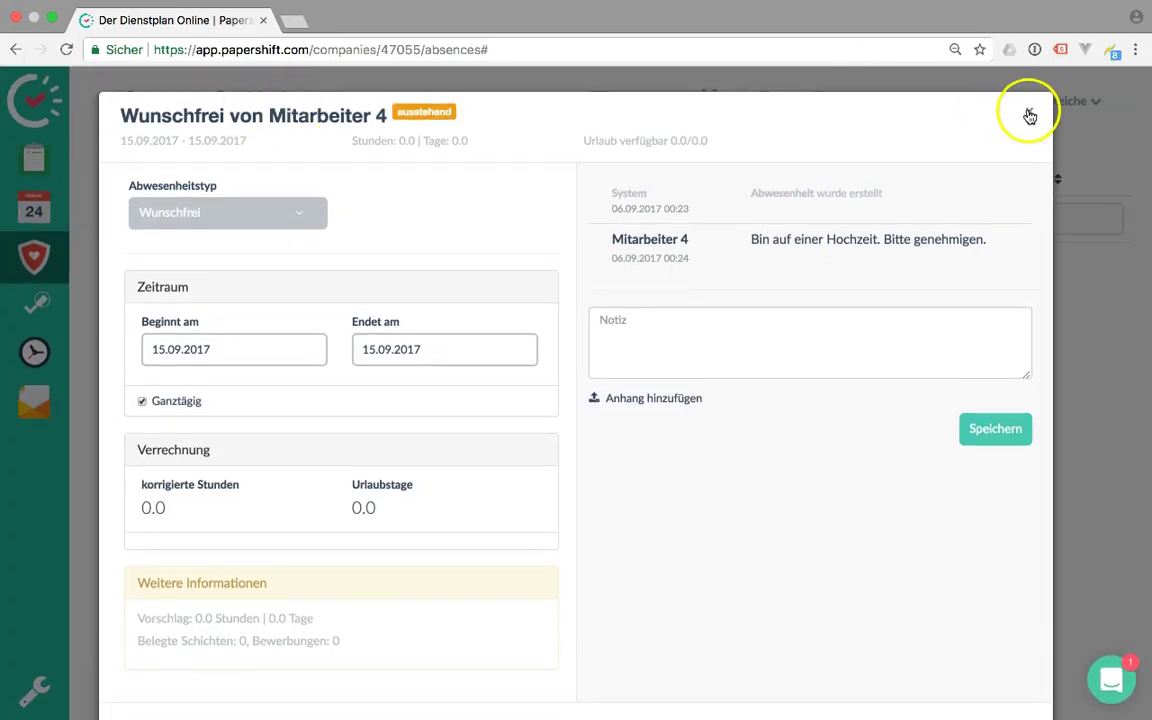
Close the request and show next week's shift calendar
{"action": "left_click", "coordinate": [1029, 111]}
{"action": "left_click", "coordinate": [35, 212]}
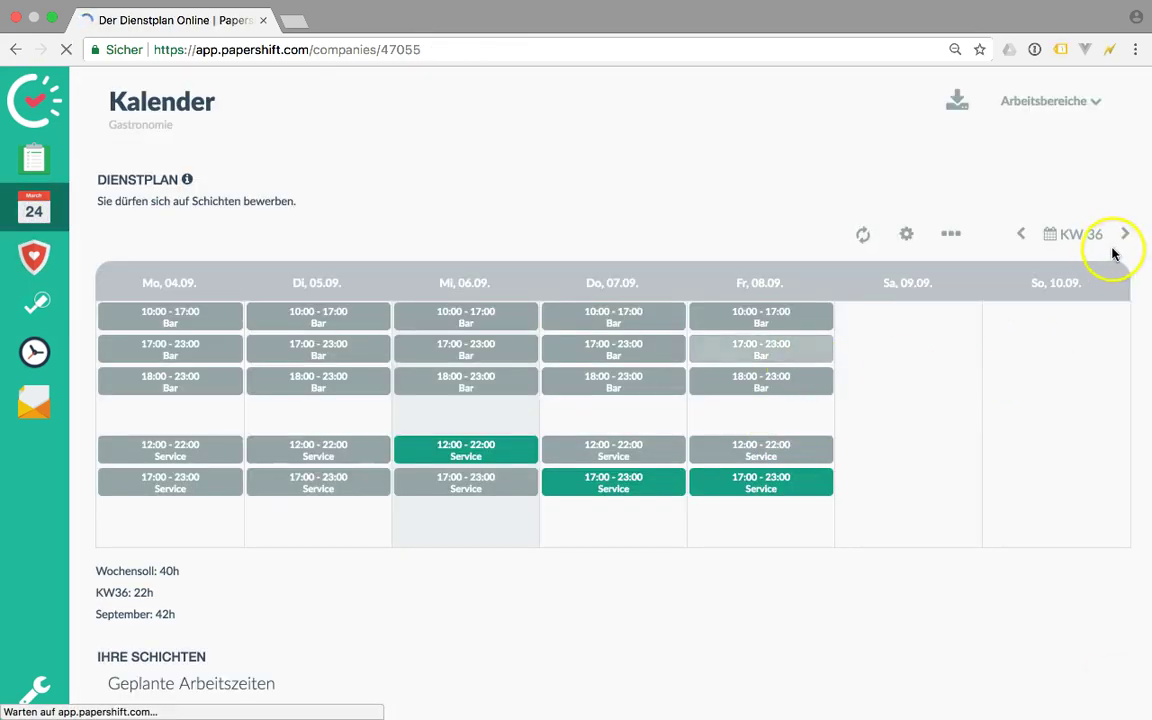
{"action": "left_click", "coordinate": [1124, 235]}
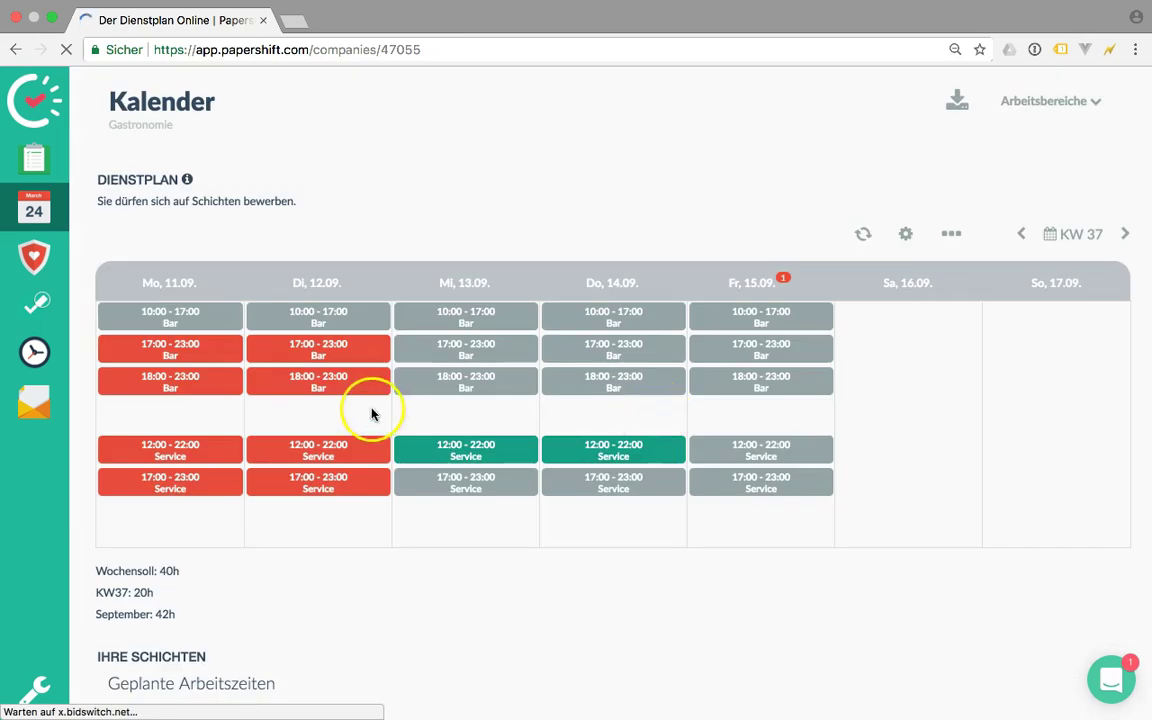
Apply for Tuesday 12.09's 17:00–23:00 and 18:00–23:00 Bar shifts, then view the absences list
{"action": "left_click", "coordinate": [300, 352]}
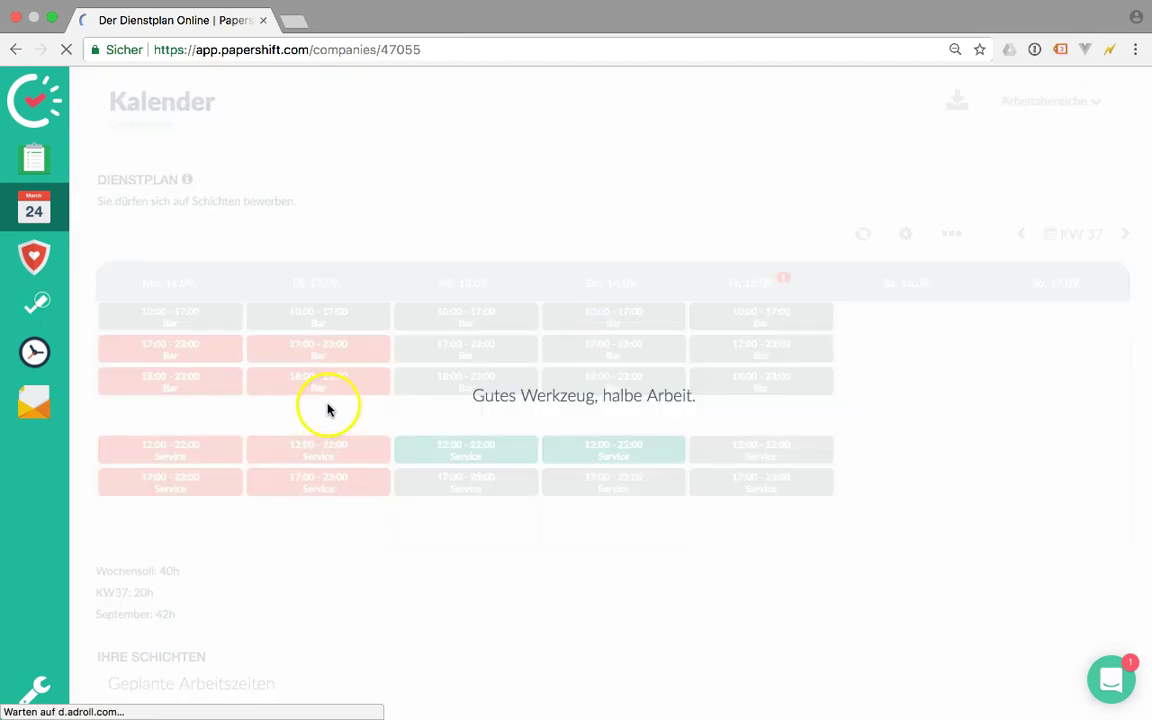
{"action": "left_click", "coordinate": [334, 393]}
{"action": "left_click", "coordinate": [334, 440]}
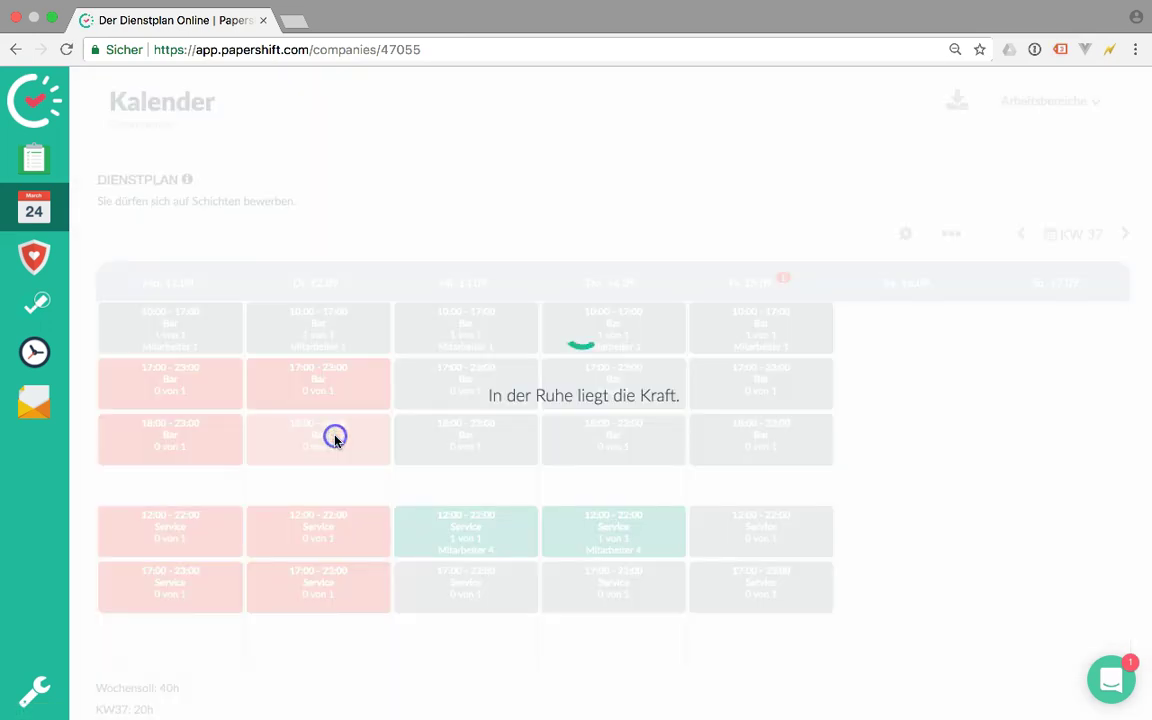
{"action": "left_click", "coordinate": [299, 391]}
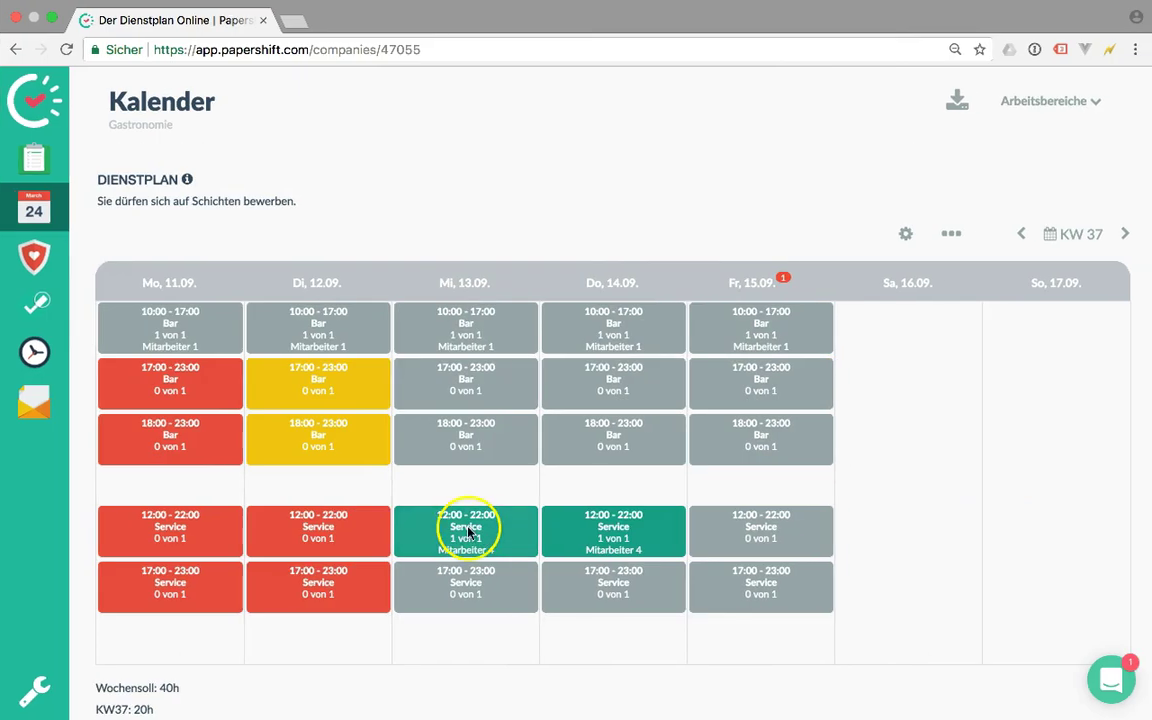
{"action": "left_click", "coordinate": [33, 264]}
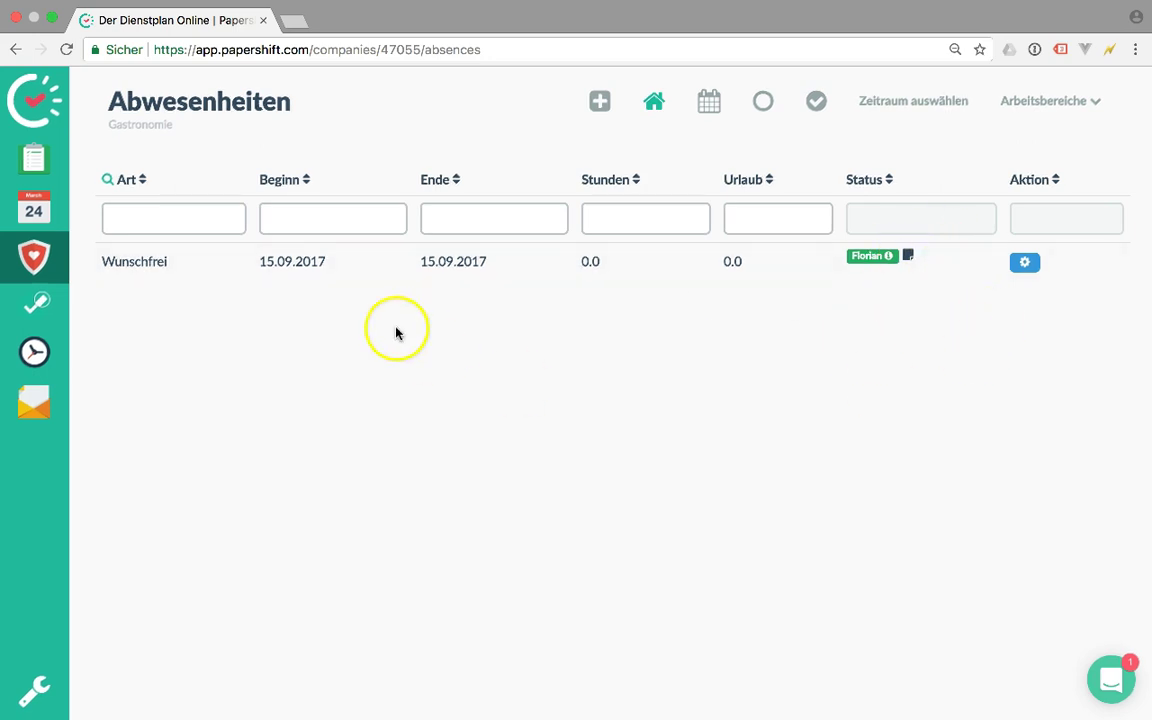
Add availability for Sunday 10.09 from 3:00 to 19:00 and Saturday 09.09 from 4:00 to 12:00
{"action": "left_click", "coordinate": [47, 318]}
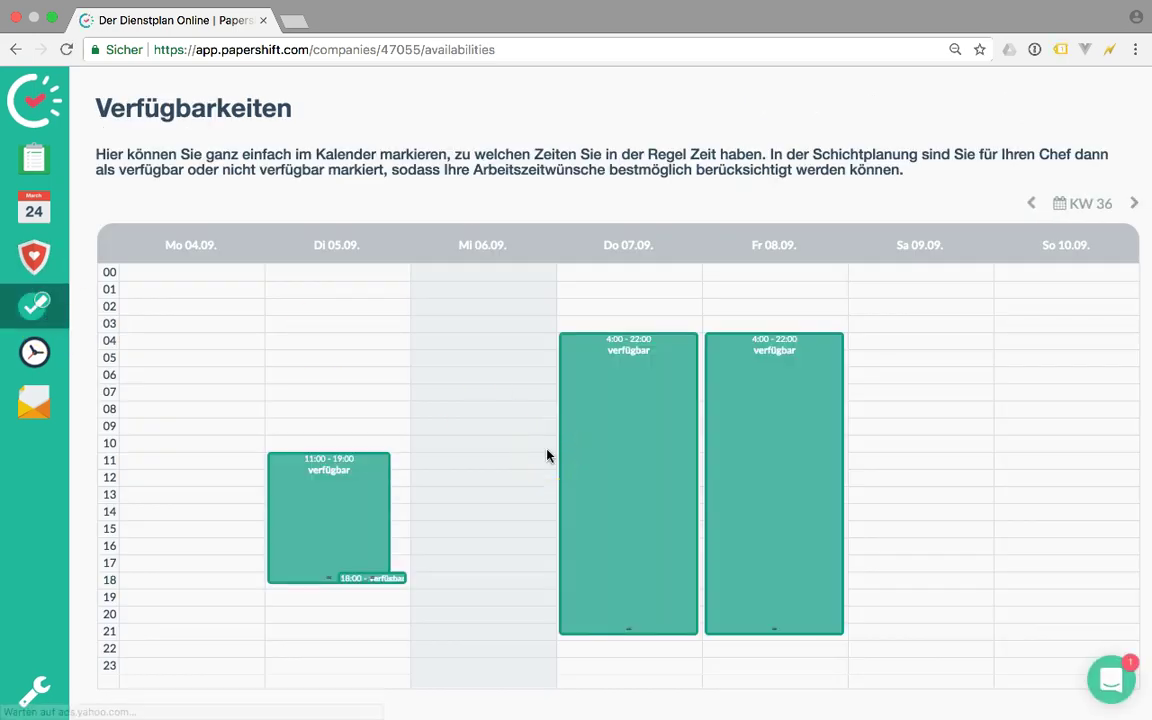
{"action": "left_click_drag", "start_coordinate": [1085, 328], "coordinate": [1081, 582]}
{"action": "left_click_drag", "start_coordinate": [931, 342], "coordinate": [910, 463]}
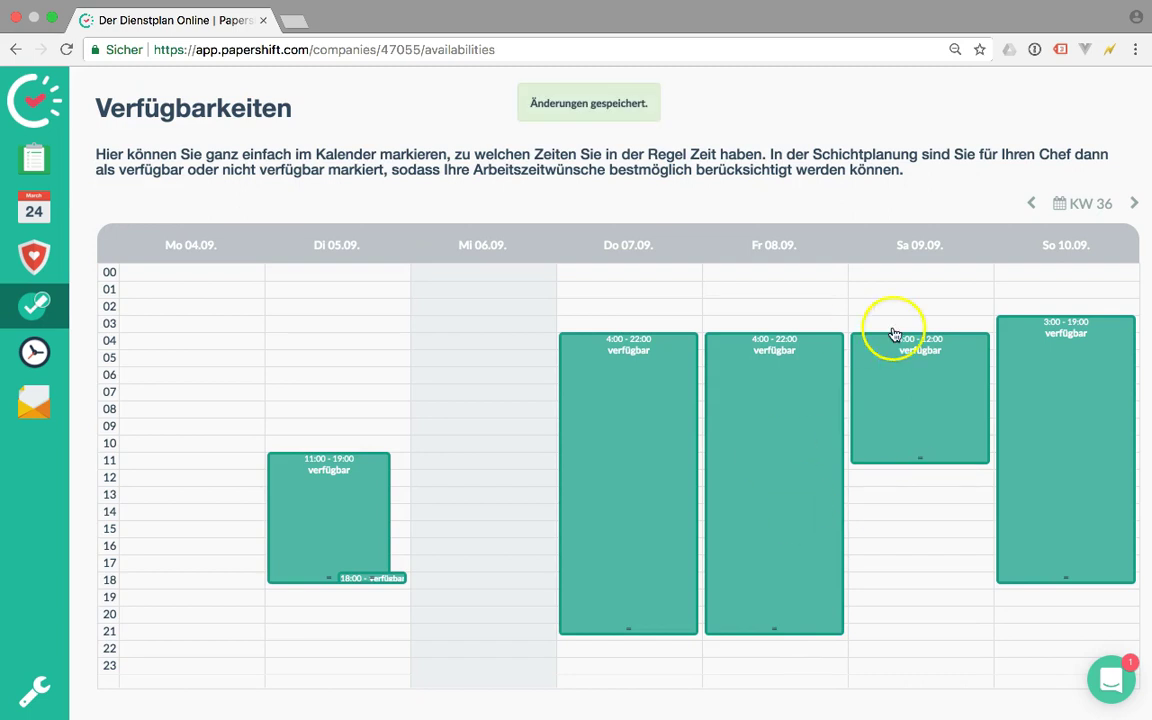
{"action": "left_click", "coordinate": [287, 513]}
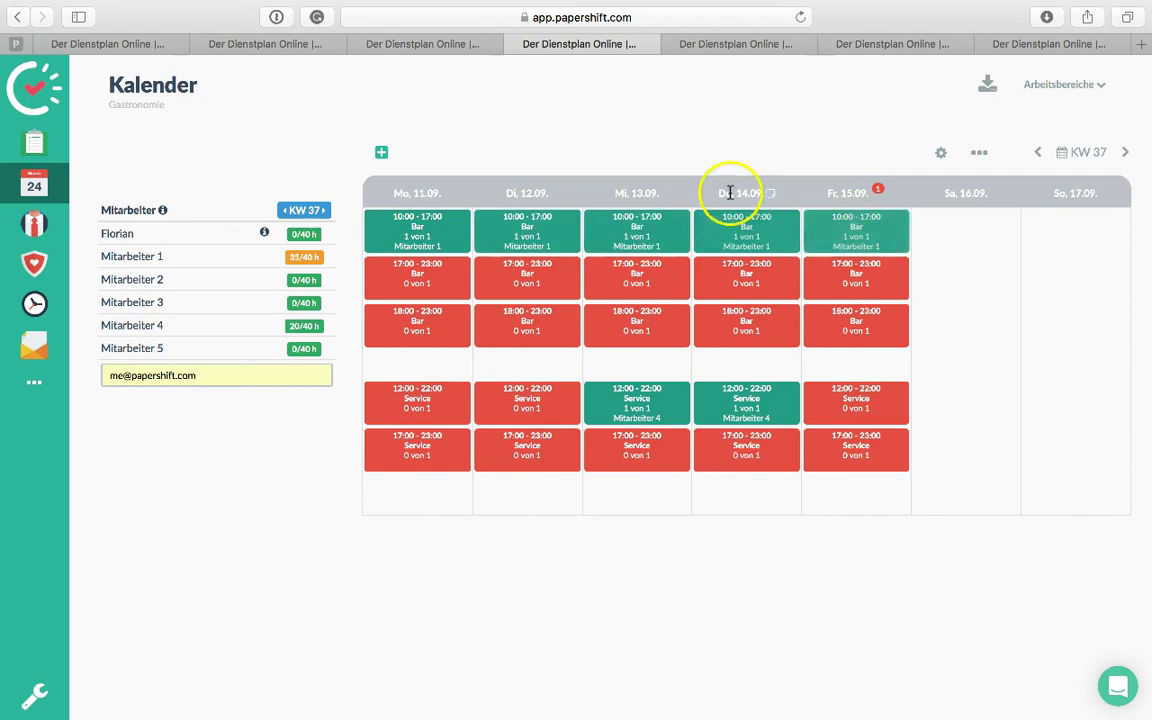
{"action": "left_click", "coordinate": [150, 325]}
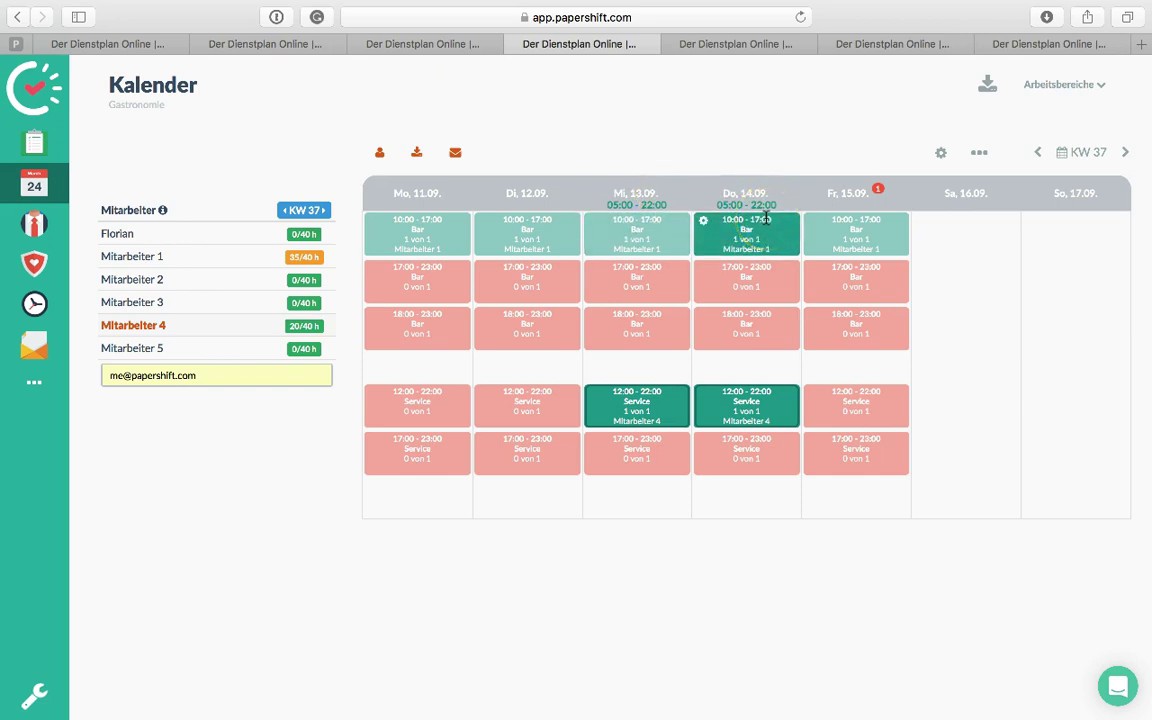
{"action": "left_click", "coordinate": [143, 328]}
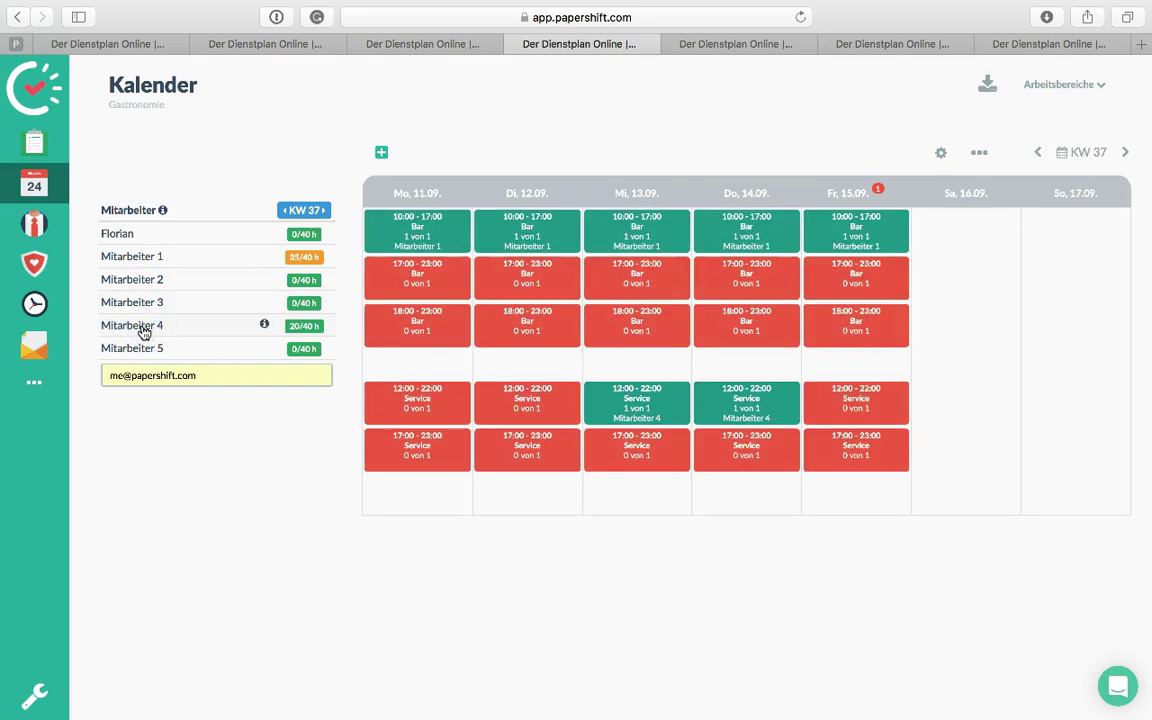